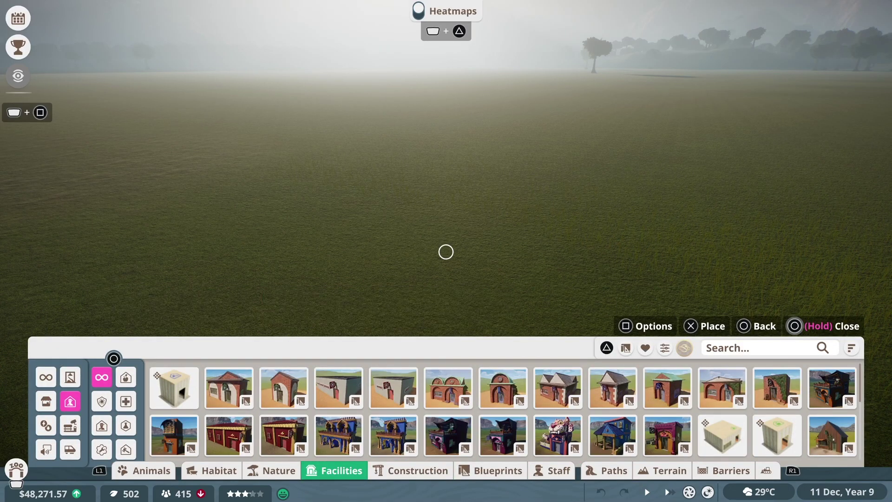
- Place a Keeper Hut Large on the empty grass
{"action": "key", "text": "Down"}
{"action": "key", "text": "Up"}
{"action": "key", "text": "Right"}
{"action": "key", "text": "Right"}
{"action": "key", "text": "Right"}
{"action": "key", "text": "Return"}
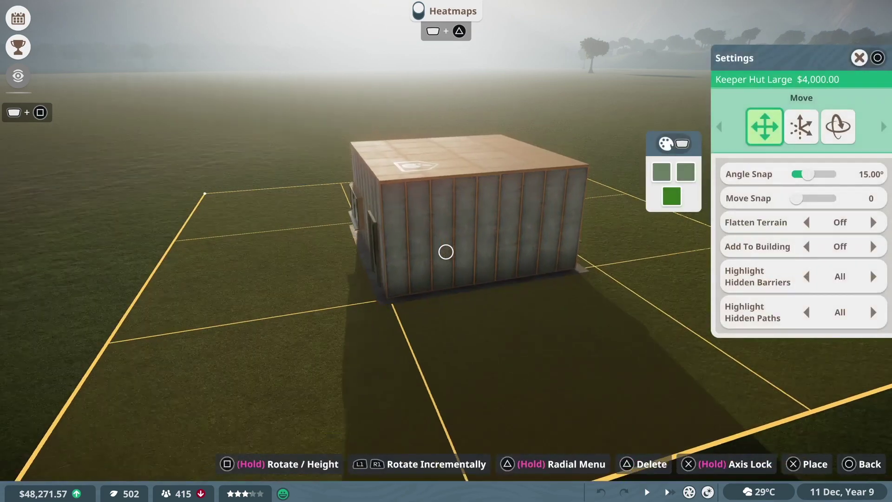
{"action": "key", "text": "Return"}
{"action": "key", "text": "Escape"}
- Place a Staff Room Small beside the keeper hut, instead of the large staff room
{"action": "key", "text": "Left"}
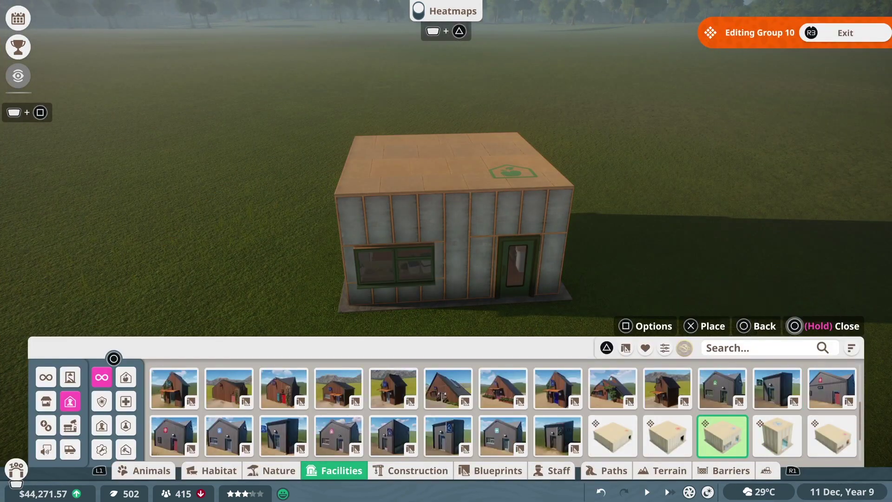
{"action": "key", "text": "Left"}
{"action": "key", "text": "Right"}
{"action": "key", "text": "Right"}
{"action": "key", "text": "Right"}
{"action": "key", "text": "Return"}
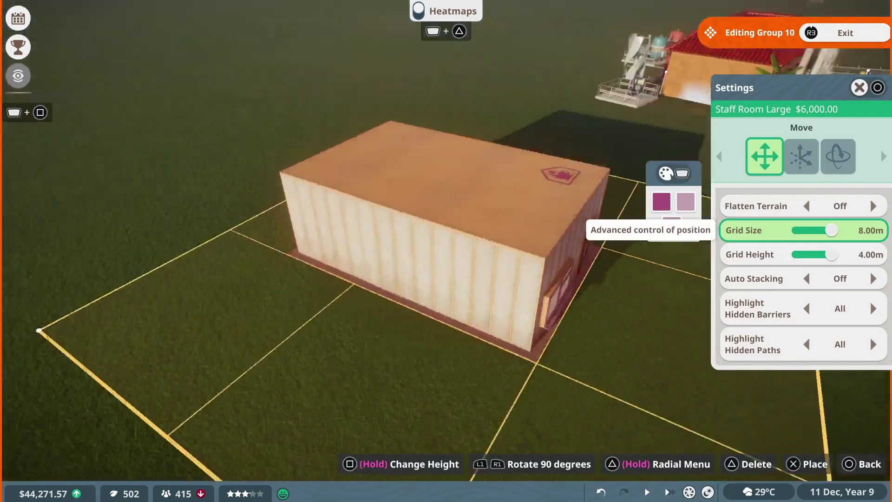
{"action": "key", "text": "Escape"}
{"action": "key", "text": "Down"}
{"action": "key", "text": "Left"}
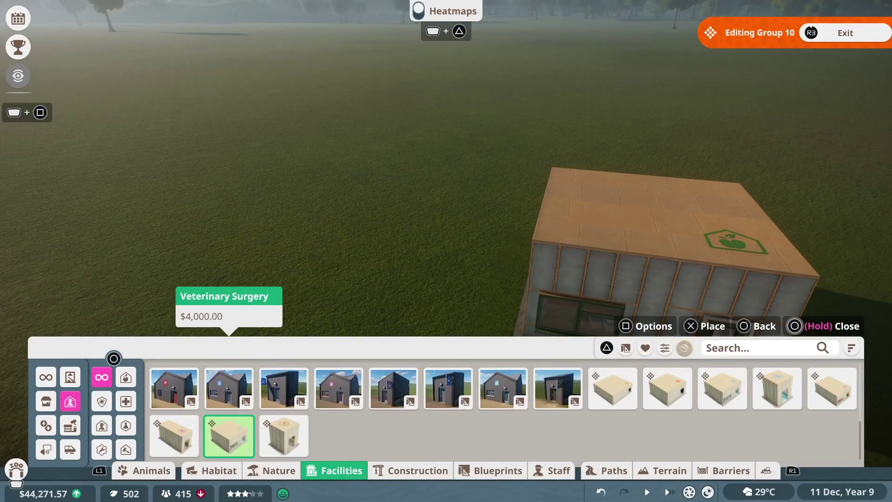
{"action": "key", "text": "Left"}
{"action": "key", "text": "Return"}
{"action": "key", "text": "Escape"}
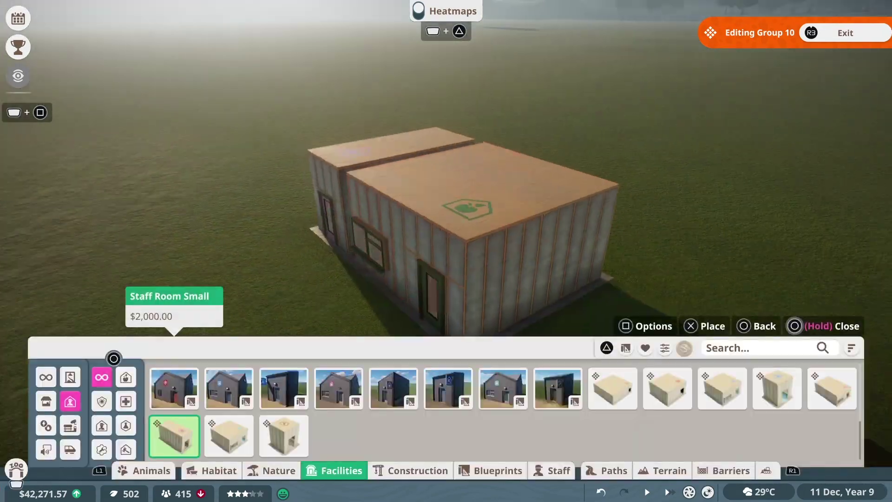
- Select the Workshop building for placement
{"action": "key", "text": "Right"}
{"action": "key", "text": "Right"}
{"action": "key", "text": "Return"}
{"action": "scroll", "coordinate": [446, 251], "scroll_direction": "down", "scroll_amount": 3}
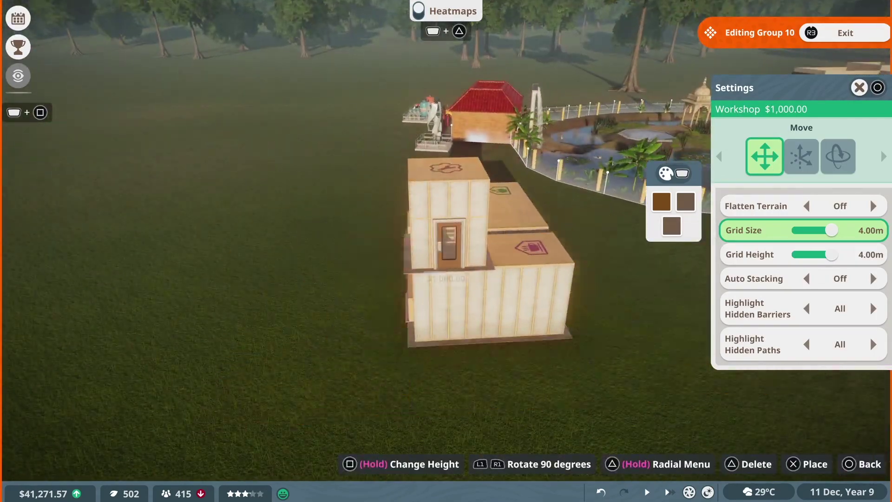
- Stack a Research Centre Small onto the staff building
{"action": "key", "text": "Escape"}
{"action": "key", "text": "Left"}
{"action": "key", "text": "Left"}
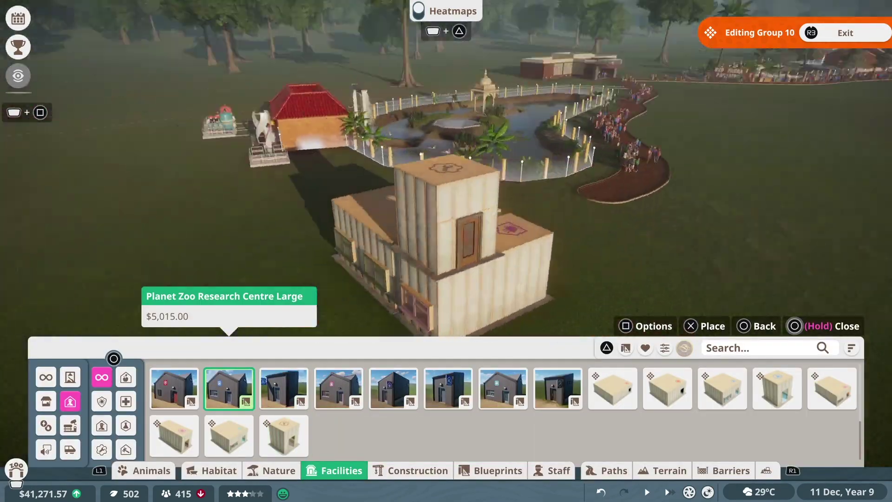
{"action": "key", "text": "Right"}
{"action": "key", "text": "Right"}
{"action": "key", "text": "Right"}
{"action": "key", "text": "Right"}
{"action": "key", "text": "Right"}
{"action": "key", "text": "Escape"}
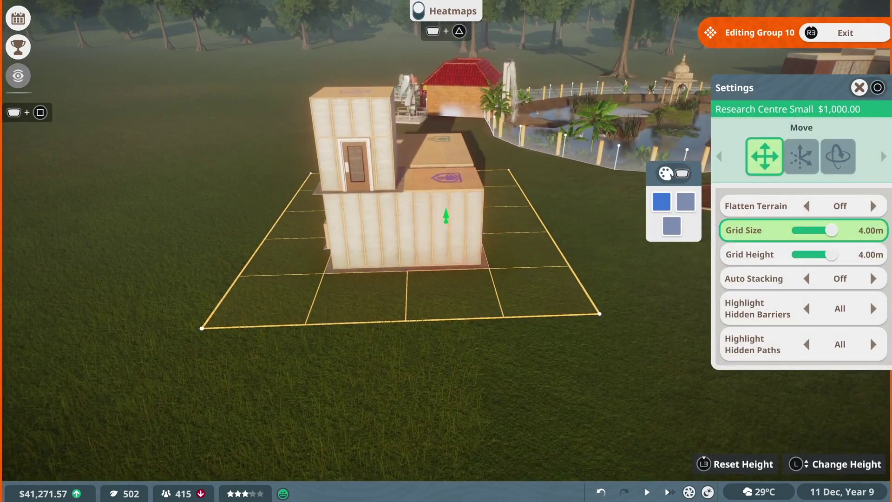
{"action": "key", "text": "Return"}
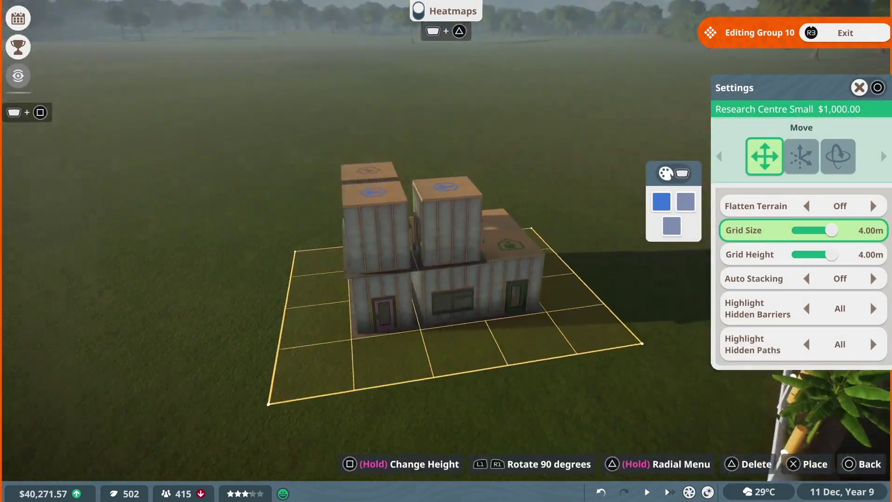
{"action": "key", "text": "Escape"}
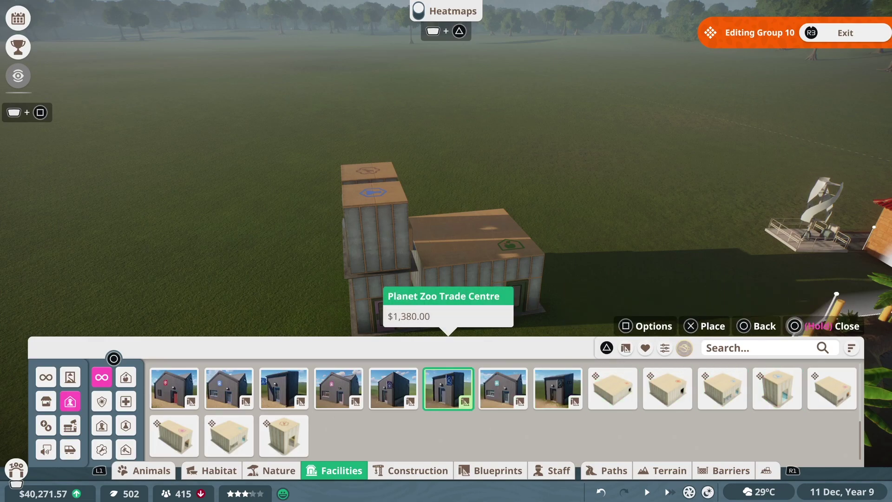
- Filter the Construction catalogue to show only Indian-themed pieces
{"action": "key", "text": "Left"}
{"action": "key", "text": "Left"}
{"action": "key", "text": "Right"}
{"action": "key", "text": "Right"}
{"action": "key", "text": "Right"}
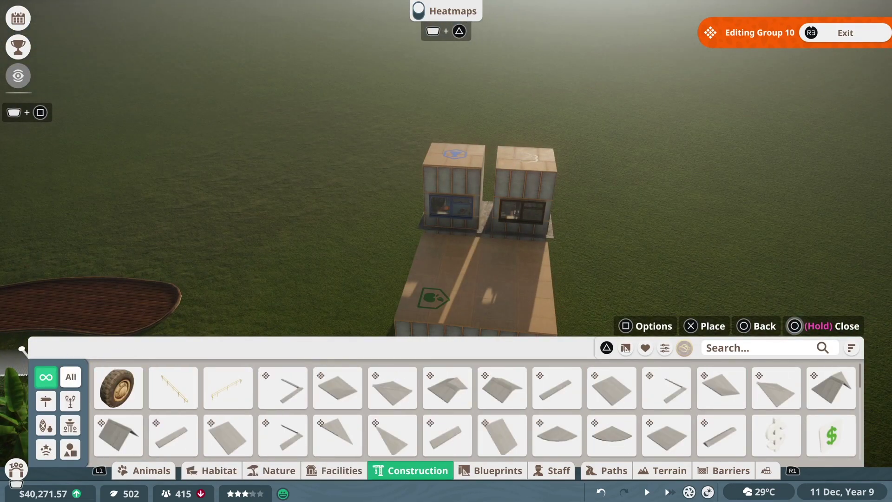
{"action": "key", "text": "f"}
{"action": "key", "text": "Return"}
{"action": "key", "text": "Down"}
{"action": "key", "text": "Down"}
{"action": "key", "text": "Down"}
{"action": "key", "text": "Down"}
{"action": "key", "text": "Down"}
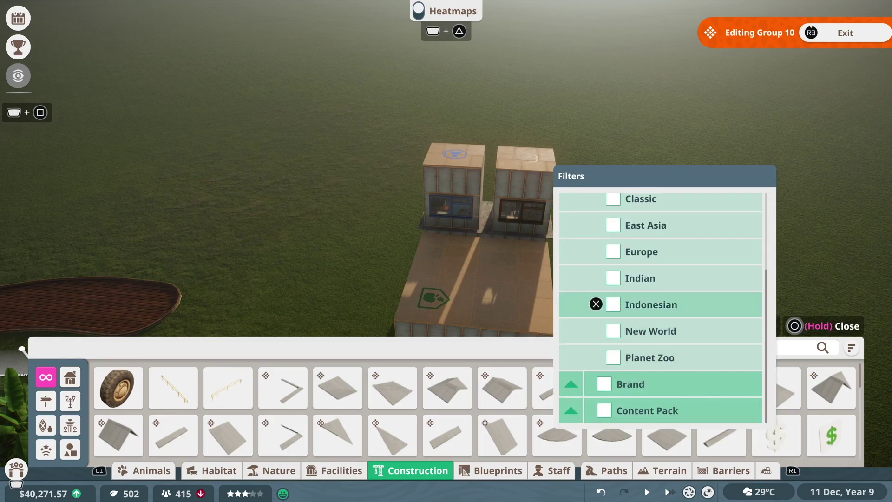
{"action": "key", "text": "Return"}
{"action": "key", "text": "f"}
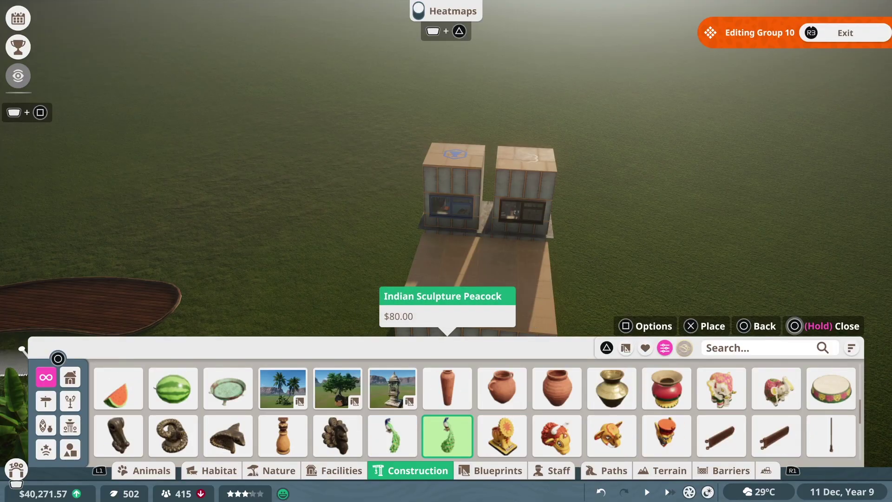
- Place 4m Sandstone Brick Wall pieces against the building's lower floor
{"action": "key", "text": "Right"}
{"action": "key", "text": "Return"}
{"action": "key", "text": "Return"}
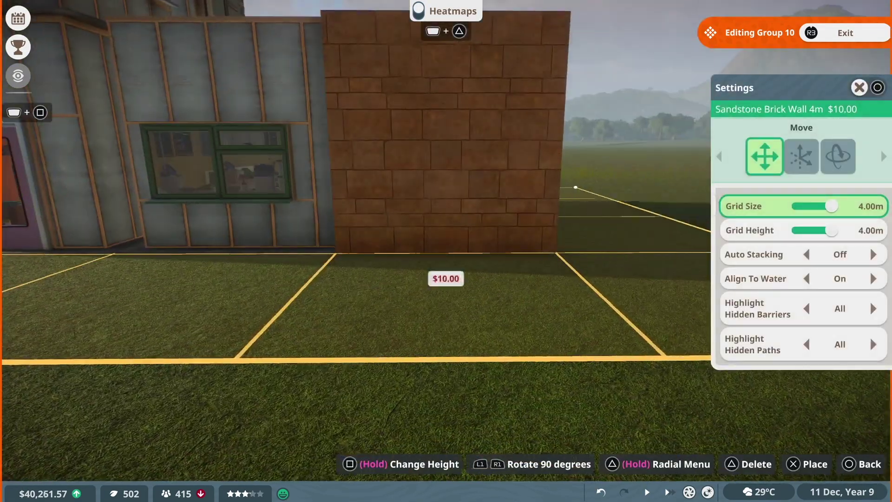
{"action": "scroll", "coordinate": [446, 251], "scroll_direction": "down", "scroll_amount": 3}
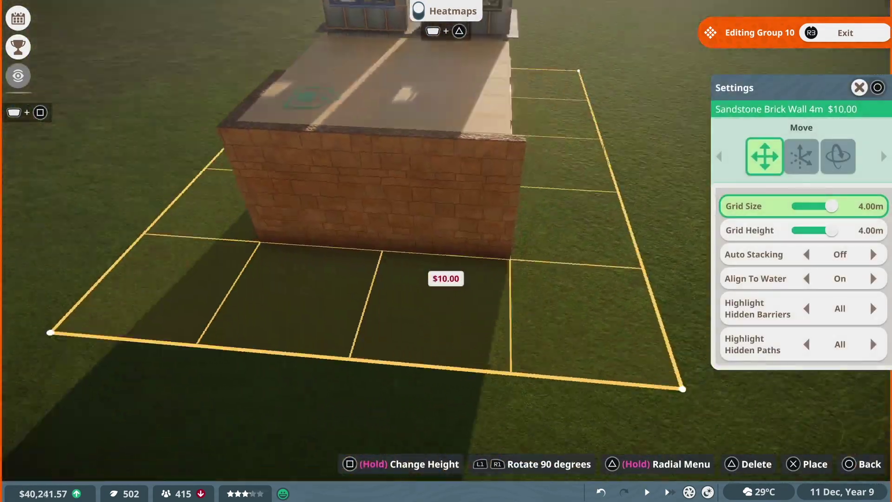
{"action": "key", "text": "Return"}
{"action": "key", "text": "Return"}
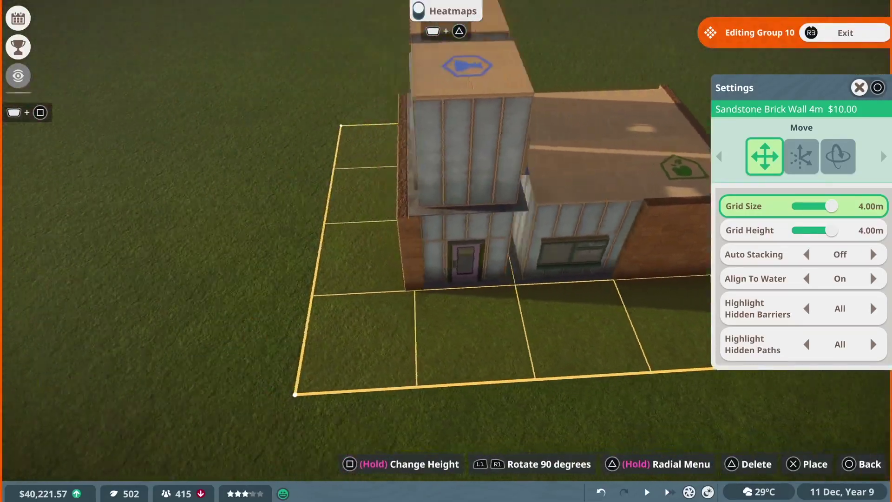
{"action": "key", "text": "Escape"}
- Add 2m and 1m sandstone walls and set the grid height to 2.00m
{"action": "key", "text": "Left"}
{"action": "key", "text": "Return"}
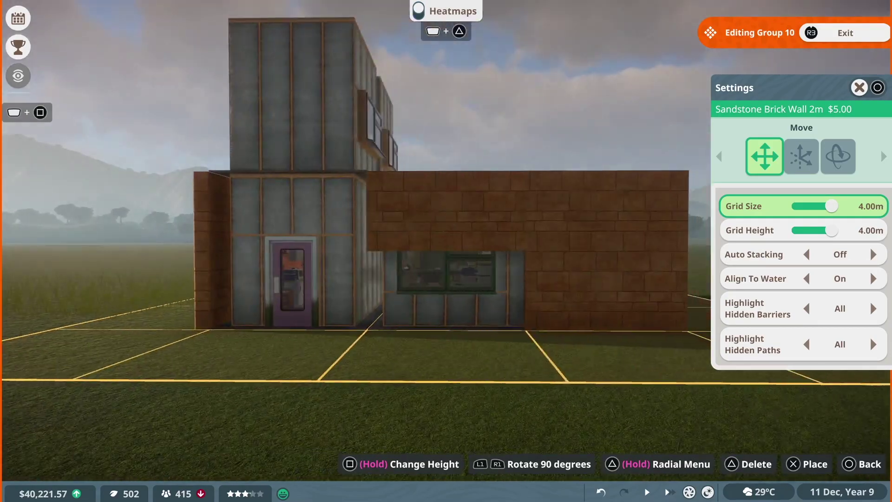
{"action": "key", "text": "Escape"}
{"action": "key", "text": "Return"}
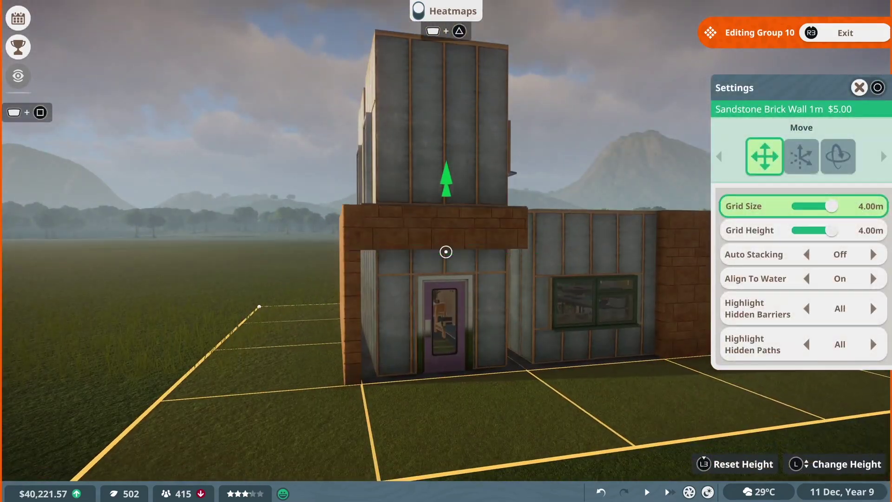
{"action": "key", "text": "Down"}
{"action": "key", "text": "Left"}
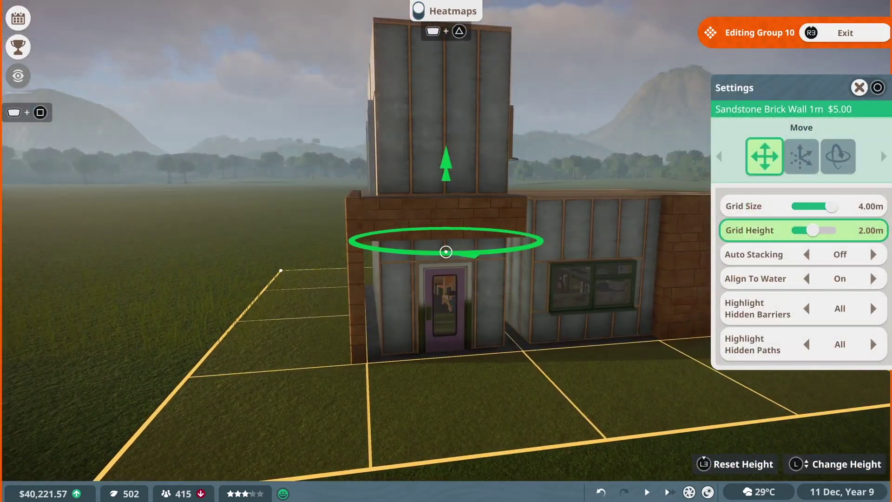
- Place another sandstone wall piece, then select an already placed wall
{"action": "key", "text": "Escape"}
{"action": "key", "text": "Return"}
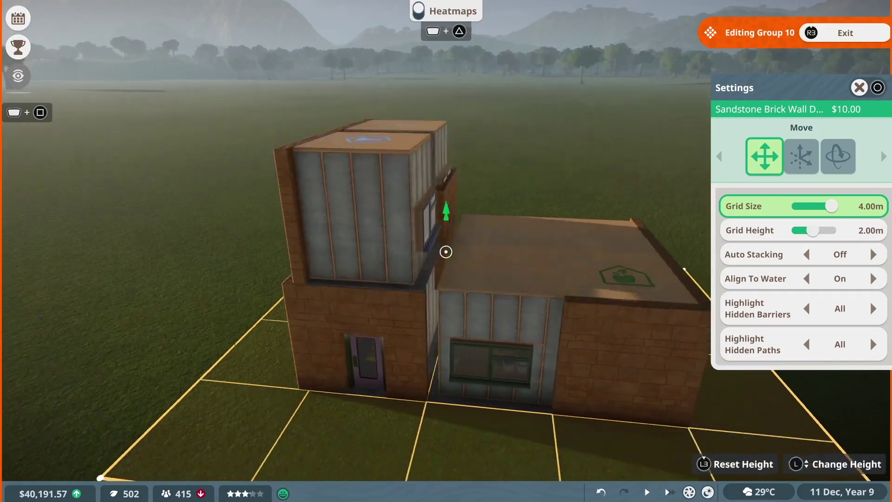
{"action": "key", "text": "Escape"}
{"action": "key", "text": "Escape"}
{"action": "left_click", "coordinate": [446, 251]}
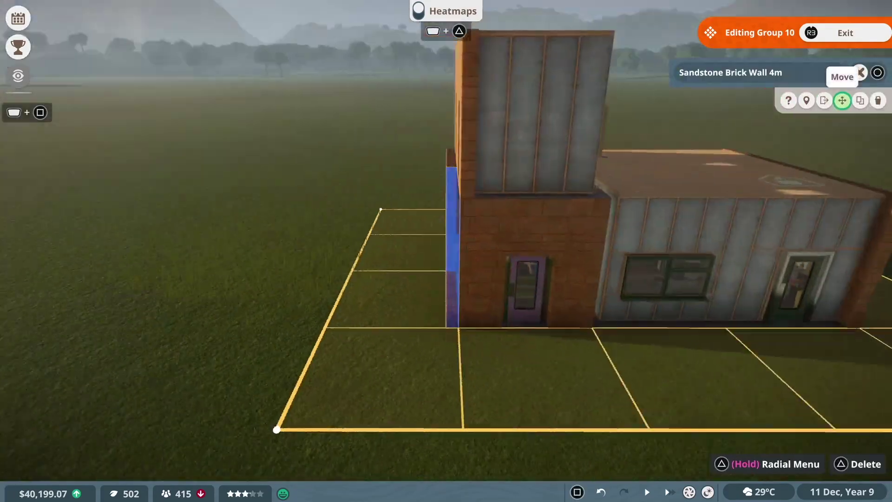
{"action": "key", "text": "Left"}
{"action": "key", "text": "Left"}
{"action": "key", "text": "Left"}
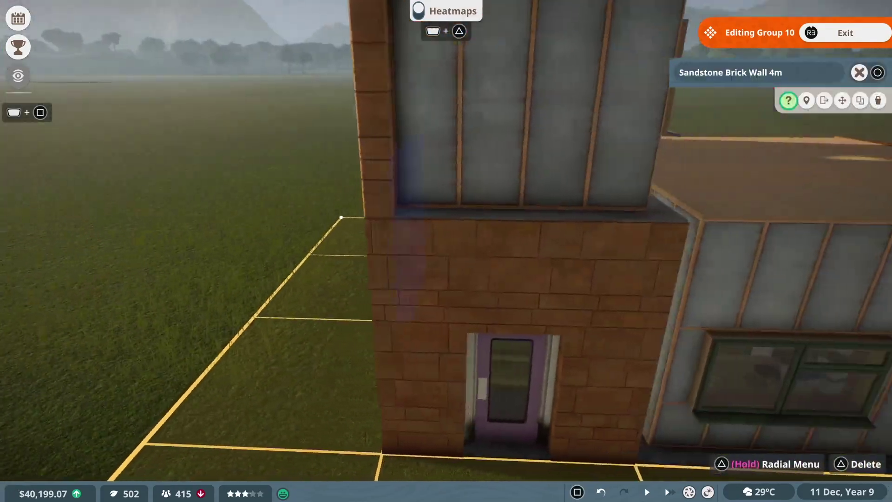
- Place sandstone window, 4m and door wall pieces around every side of the building
{"action": "key", "text": "Return"}
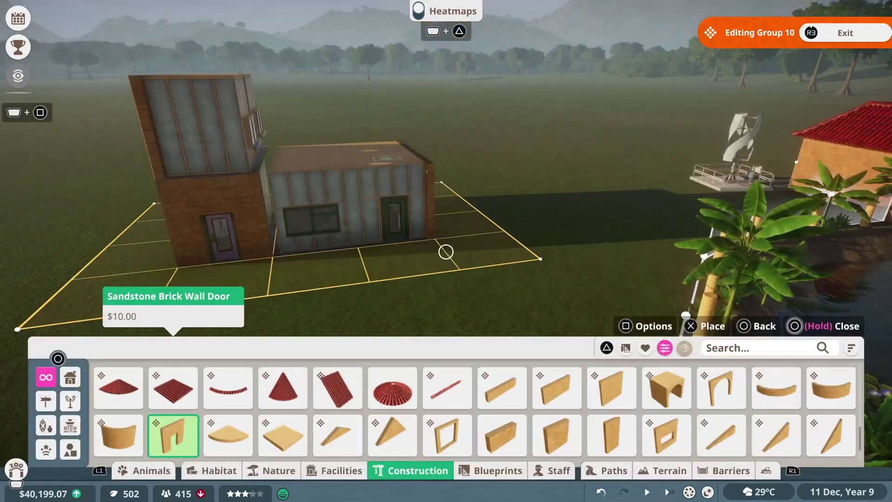
{"action": "key", "text": "Return"}
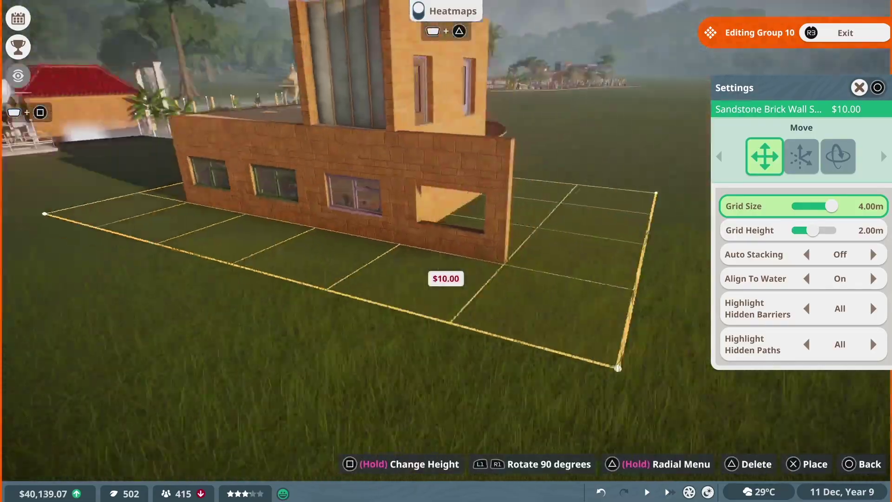
{"action": "key", "text": "Escape"}
{"action": "key", "text": "Return"}
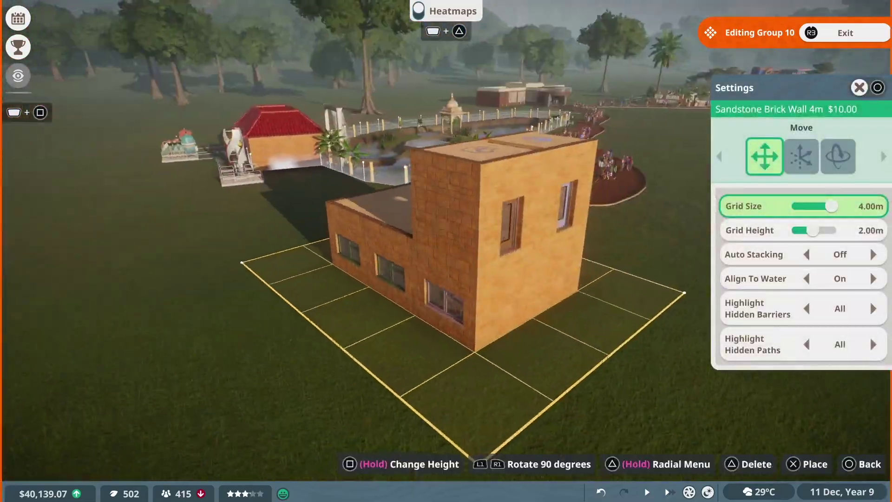
{"action": "key", "text": "Escape"}
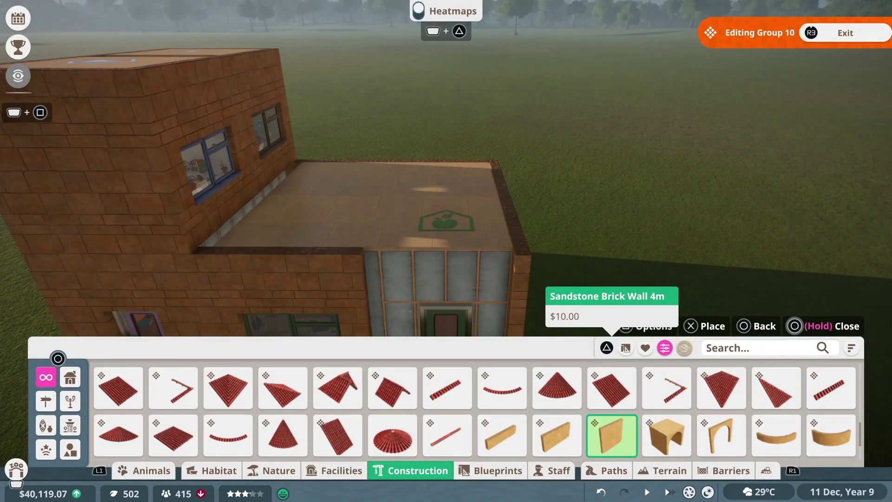
{"action": "key", "text": "Return"}
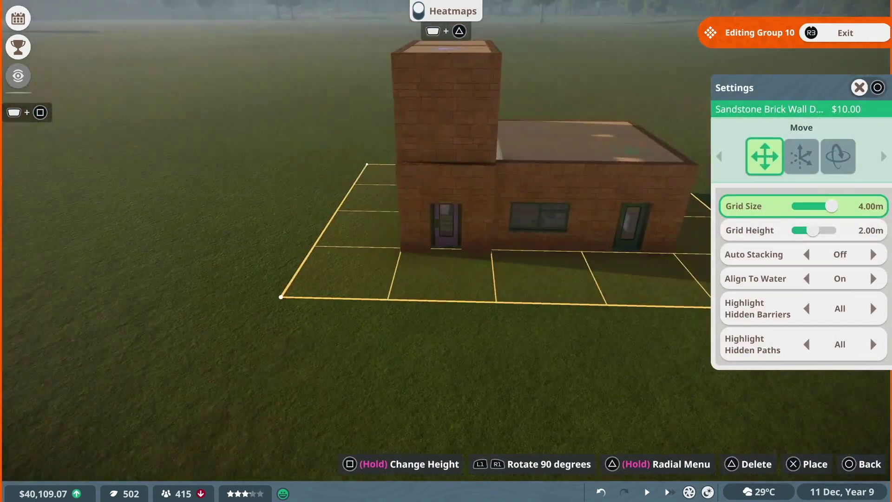
{"action": "key", "text": "Escape"}
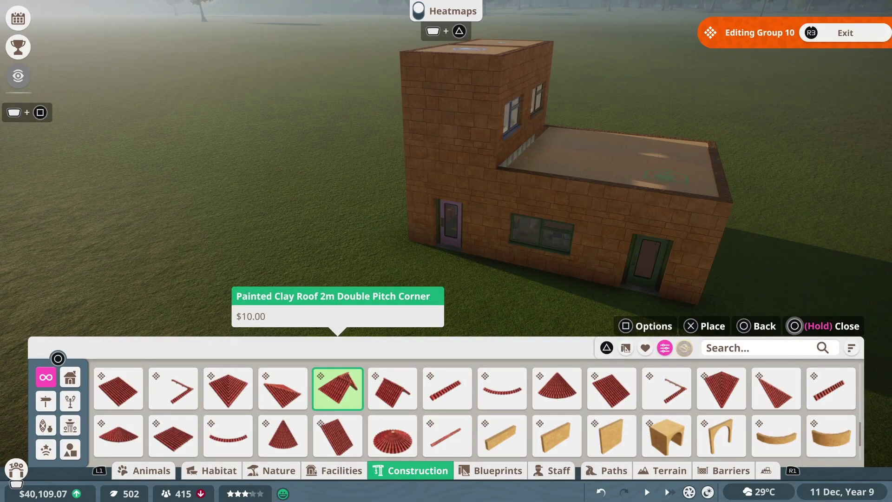
- Try a painted clay roof corner, then place another sandstone wall piece
{"action": "key", "text": "Return"}
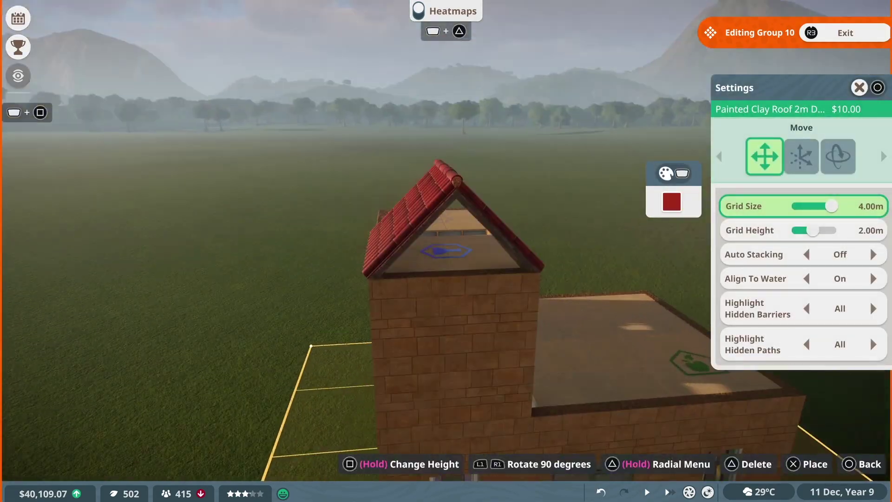
{"action": "key", "text": "Escape"}
{"action": "key", "text": "Down"}
{"action": "key", "text": "Return"}
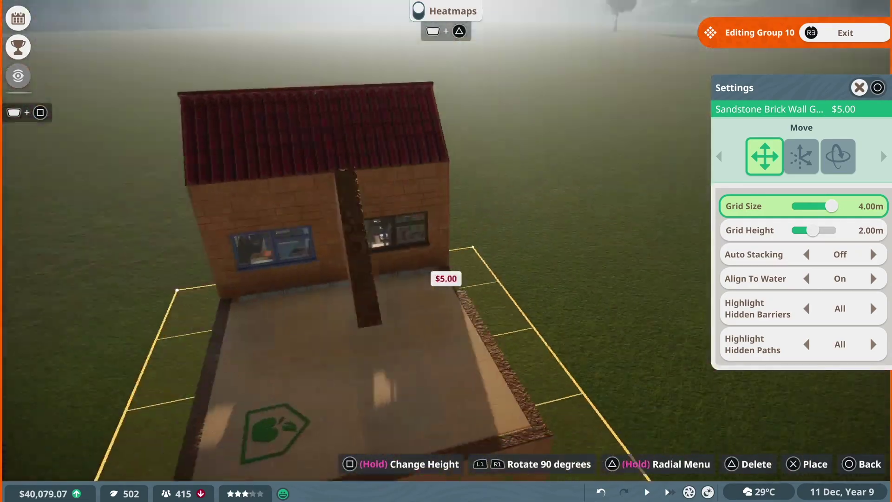
{"action": "key", "text": "Escape"}
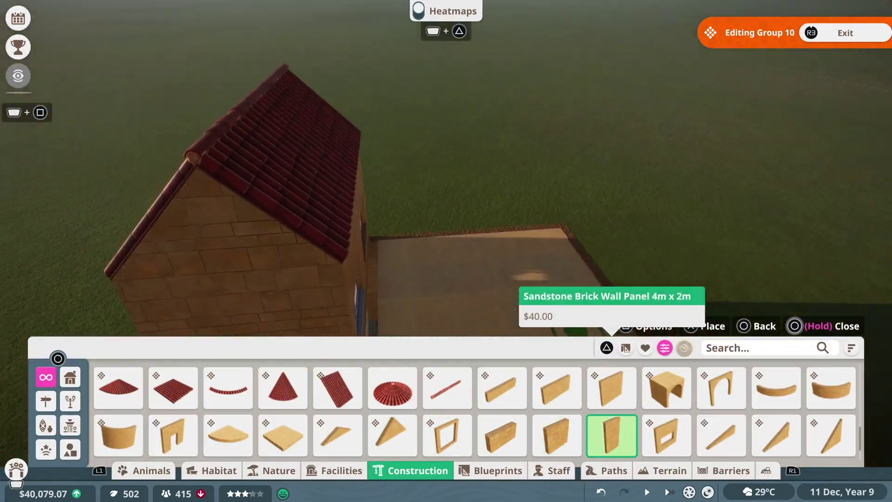
- Pave the lower terrace roof with Sandstone Brick Wall Floor and pick Indian Fence 01
{"action": "key", "text": "Left"}
{"action": "key", "text": "Return"}
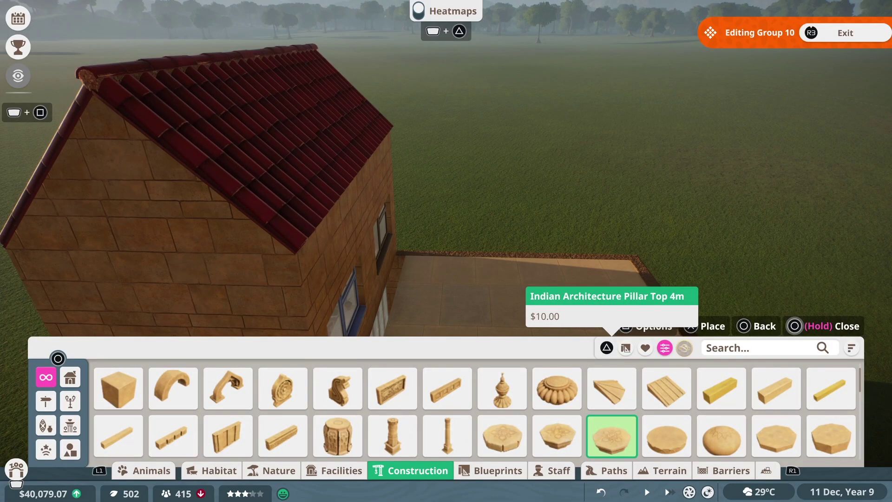
{"action": "key", "text": "Left"}
{"action": "key", "text": "Left"}
{"action": "key", "text": "Left"}
{"action": "key", "text": "Left"}
{"action": "key", "text": "Down"}
{"action": "key", "text": "Down"}
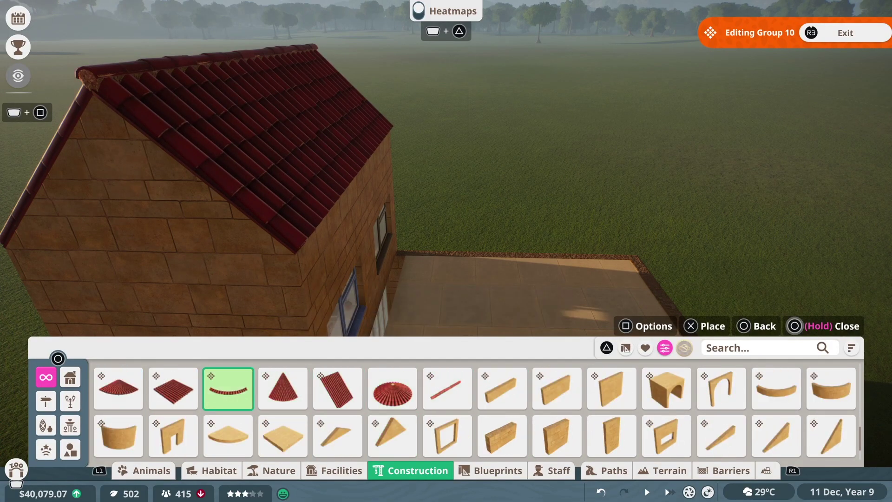
{"action": "key", "text": "Return"}
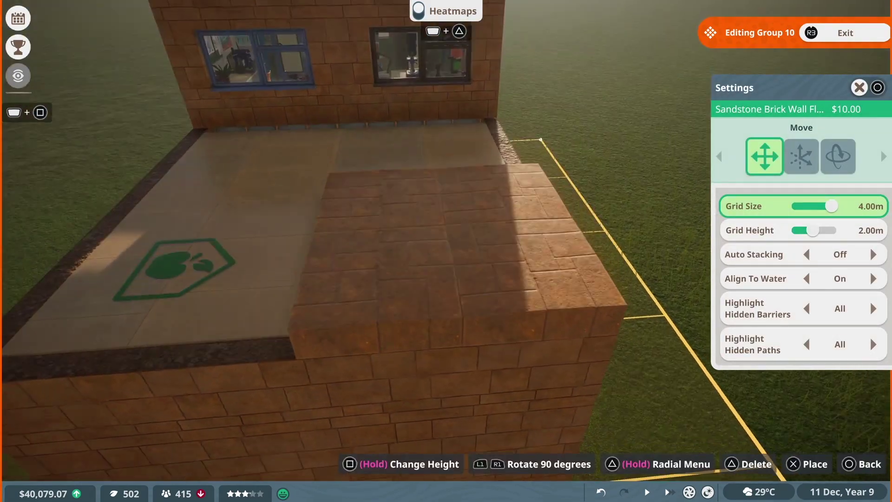
{"action": "key", "text": "Escape"}
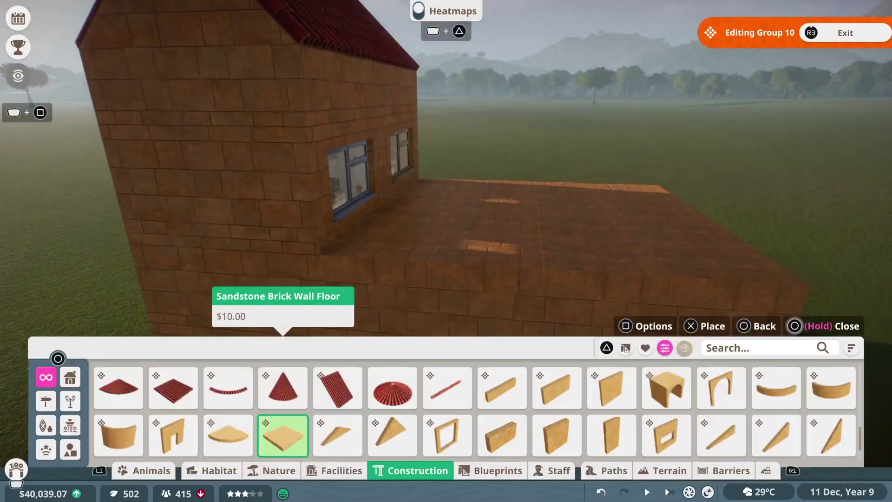
{"action": "key", "text": "Up"}
{"action": "key", "text": "Up"}
{"action": "key", "text": "Return"}
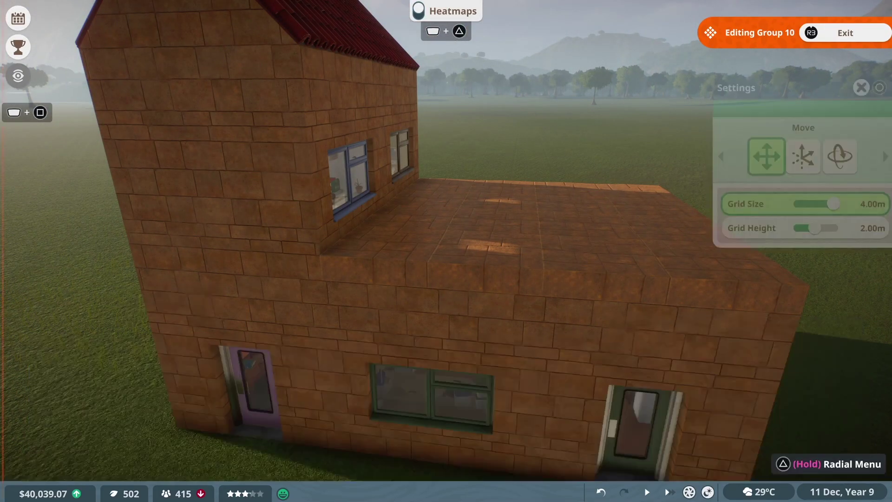
- Place Indian Fence 01 pieces along the terrace edges, aligning them with Advanced Move axes
{"action": "key", "text": "Return"}
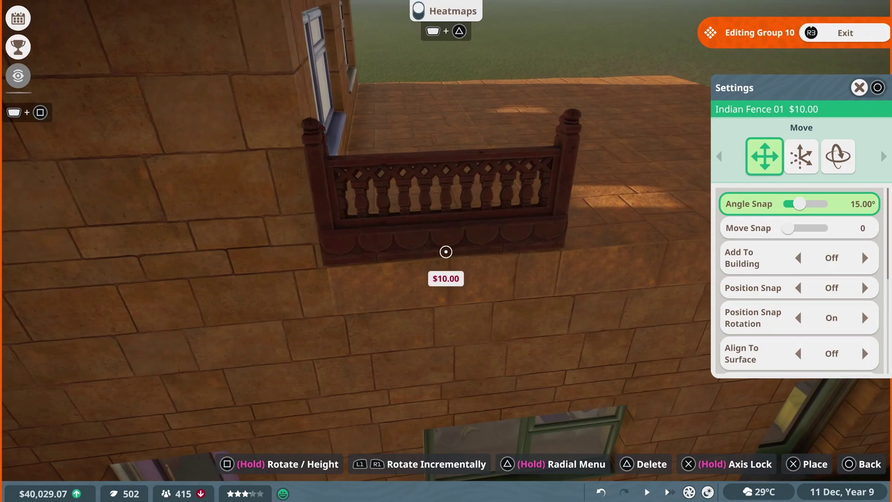
{"action": "key", "text": "Right"}
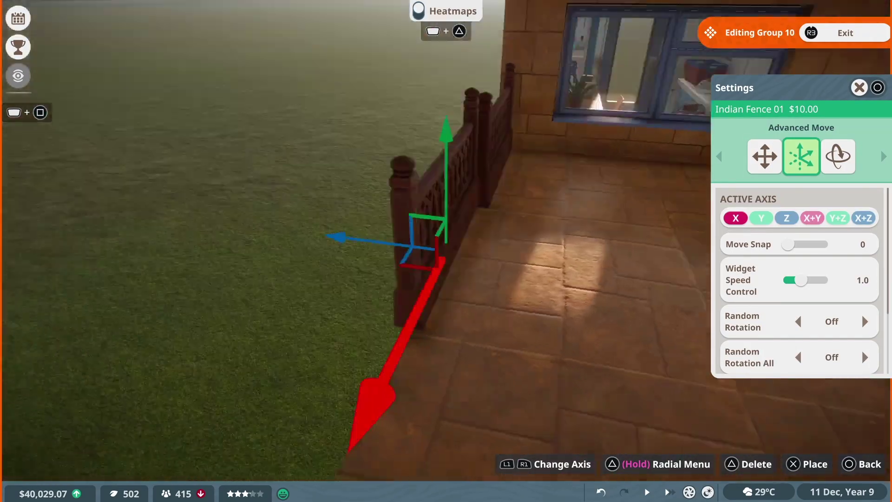
{"action": "key", "text": "Escape"}
{"action": "key", "text": "Escape"}
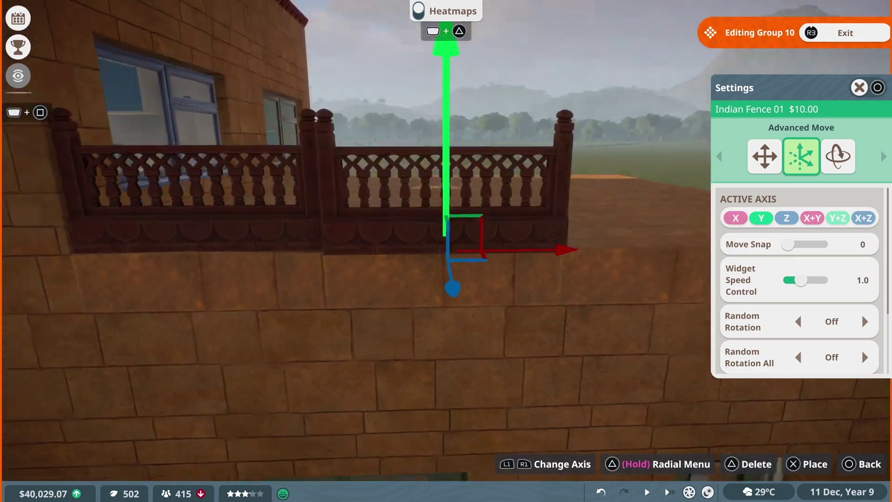
{"action": "key", "text": "Page_Up"}
{"action": "key", "text": "Page_Down"}
{"action": "key", "text": "Page_Down"}
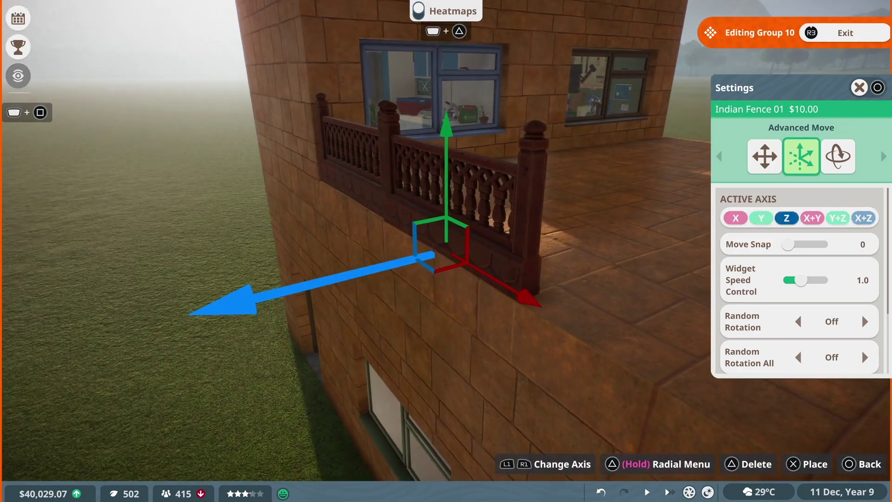
{"action": "key", "text": "Page_Up"}
{"action": "key", "text": "Page_Up"}
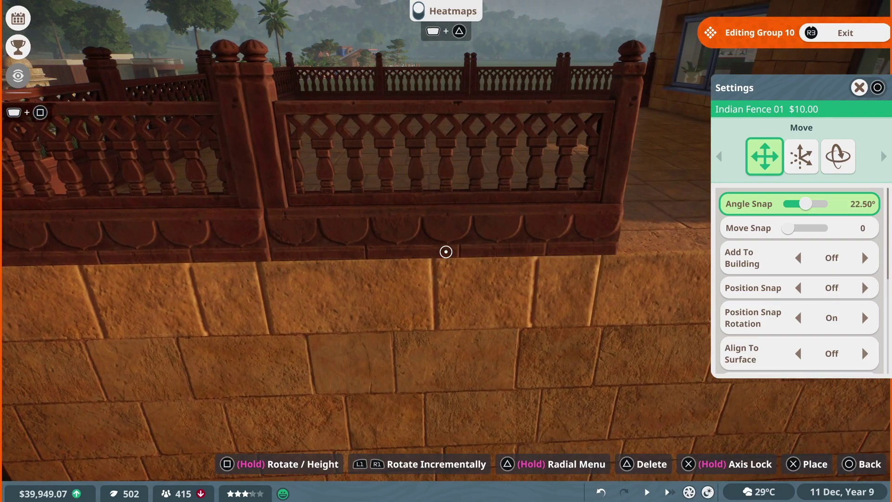
- Place the final fence piece on the last edge and open the Blueprints catalogue
{"action": "key", "text": "Right"}
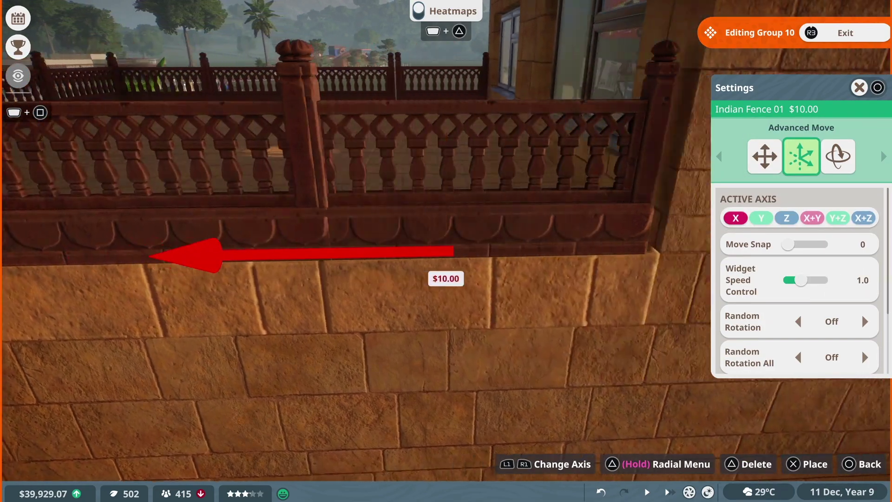
{"action": "key", "text": "Return"}
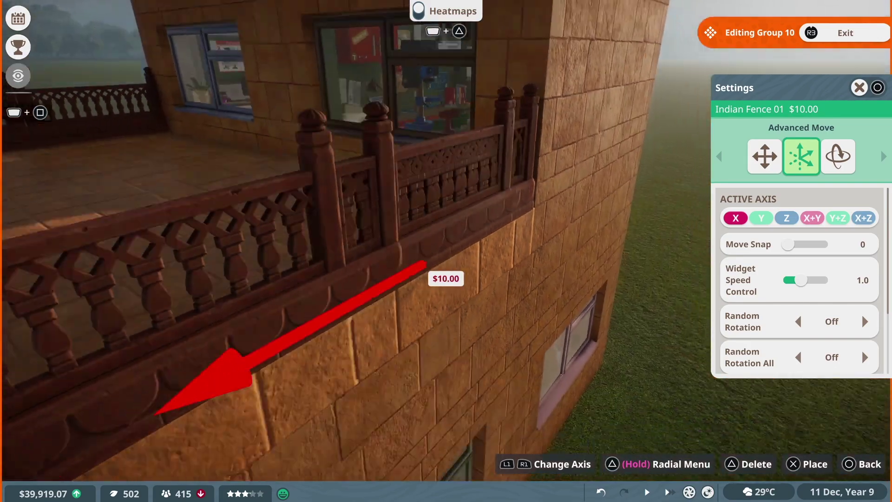
{"action": "key", "text": "Escape"}
{"action": "key", "text": "Tab"}
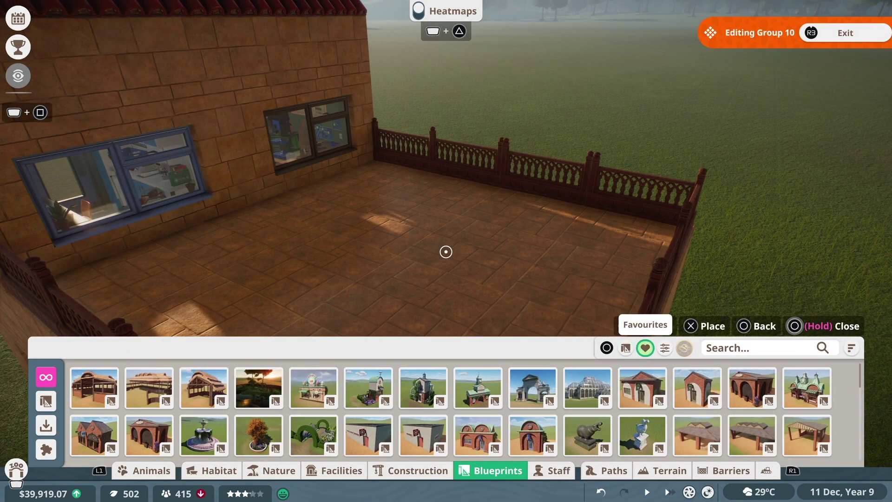
{"action": "key", "text": "Down"}
{"action": "key", "text": "Down"}
{"action": "key", "text": "Down"}
{"action": "key", "text": "Right"}
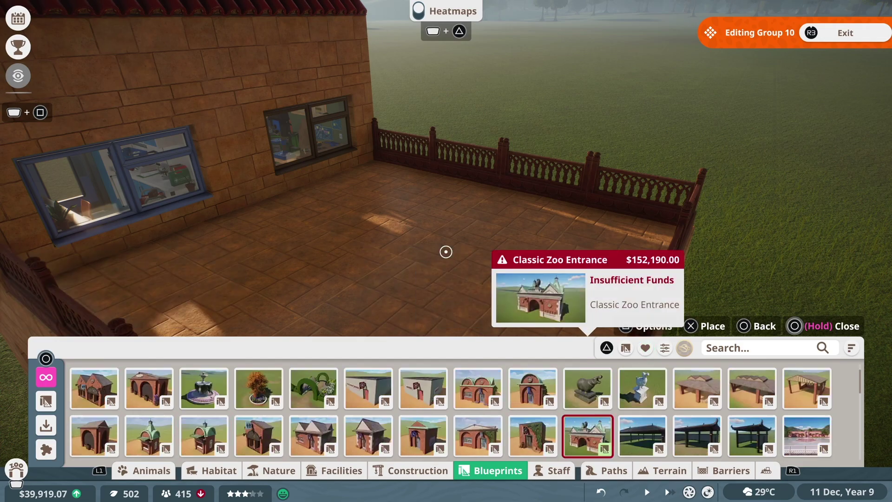
{"action": "key", "text": "Down"}
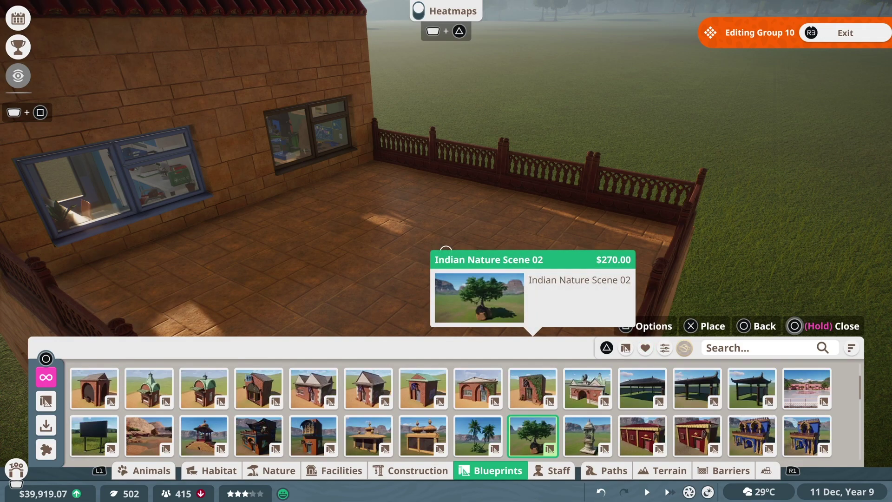
{"action": "key", "text": "Up"}
{"action": "key", "text": "Right"}
{"action": "key", "text": "Down"}
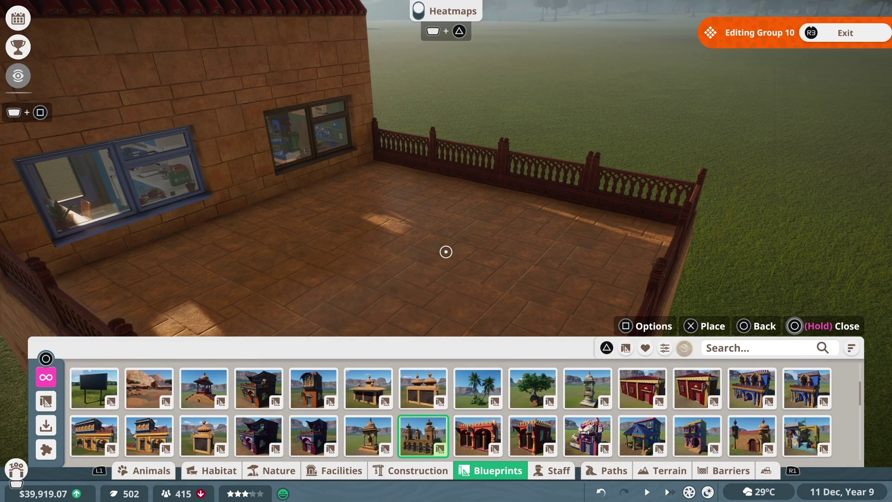
{"action": "key", "text": "Return"}
{"action": "key", "text": "Escape"}
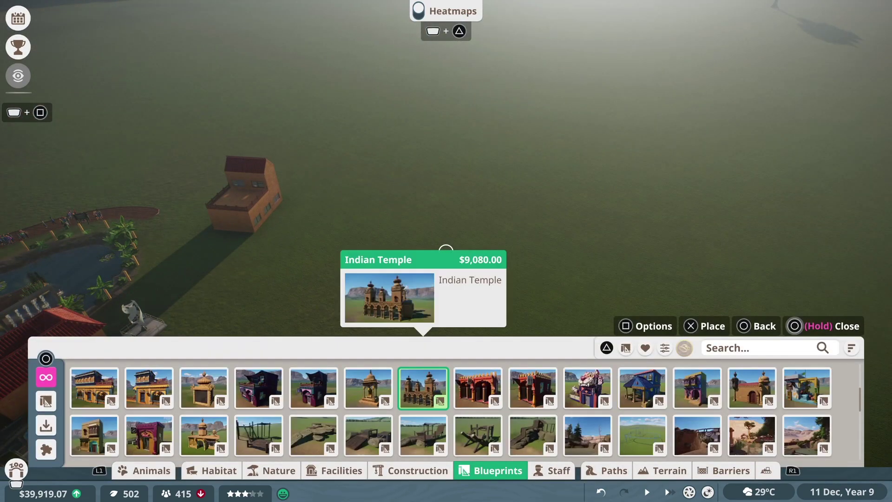
{"action": "key", "text": "Right"}
{"action": "key", "text": "Right"}
{"action": "key", "text": "Right"}
{"action": "key", "text": "Right"}
{"action": "key", "text": "Right"}
{"action": "key", "text": "Return"}
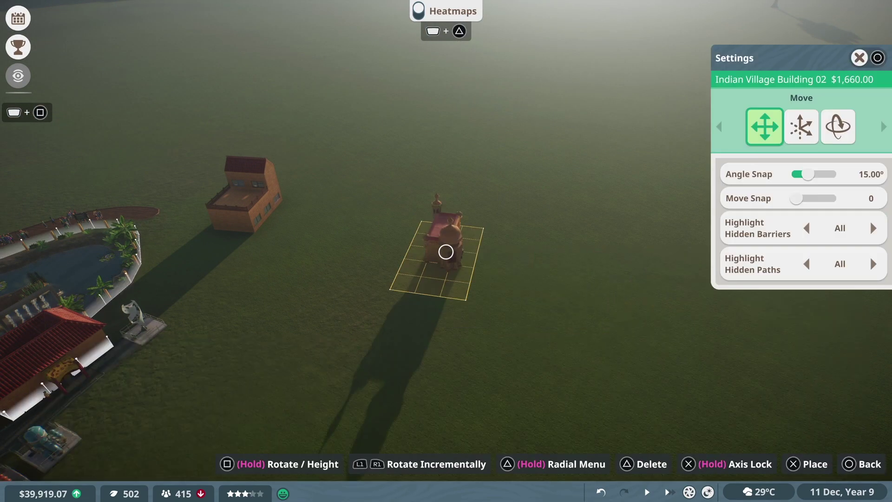
{"action": "key", "text": "Escape"}
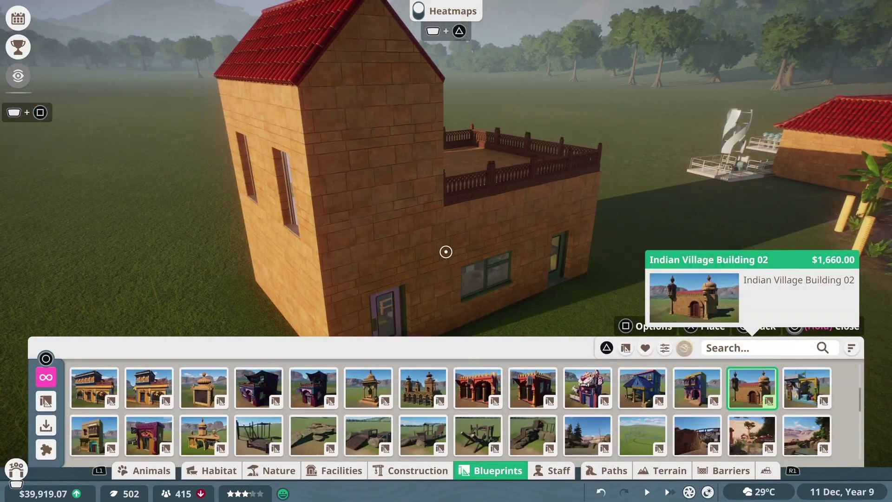
{"action": "key", "text": "q"}
{"action": "key", "text": "q"}
- Search the Construction catalogue for 'Soil', then clear the search
{"action": "key", "text": "e"}
{"action": "key", "text": "Up"}
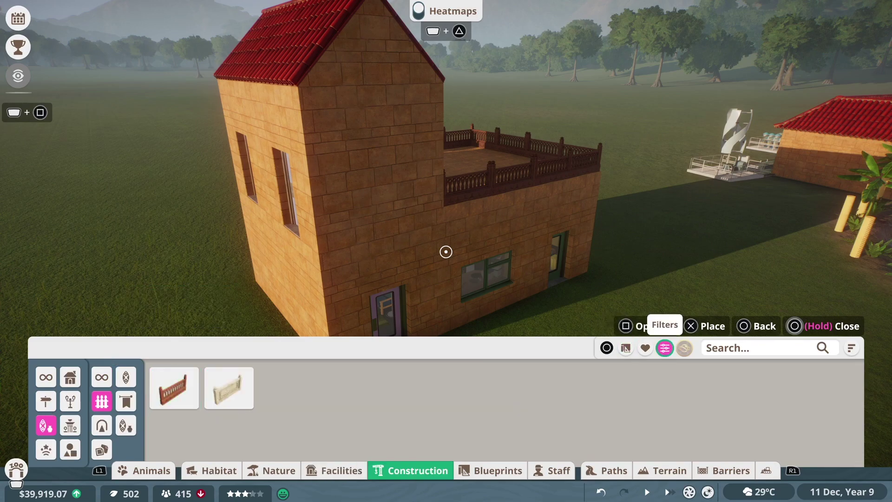
{"action": "key", "text": "Return"}
{"action": "key", "text": "Return"}
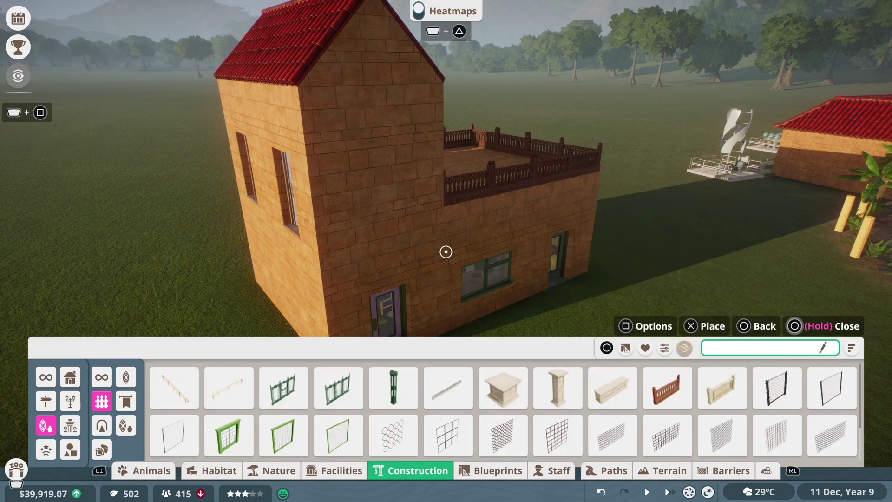
{"action": "type", "text": "Soil"}
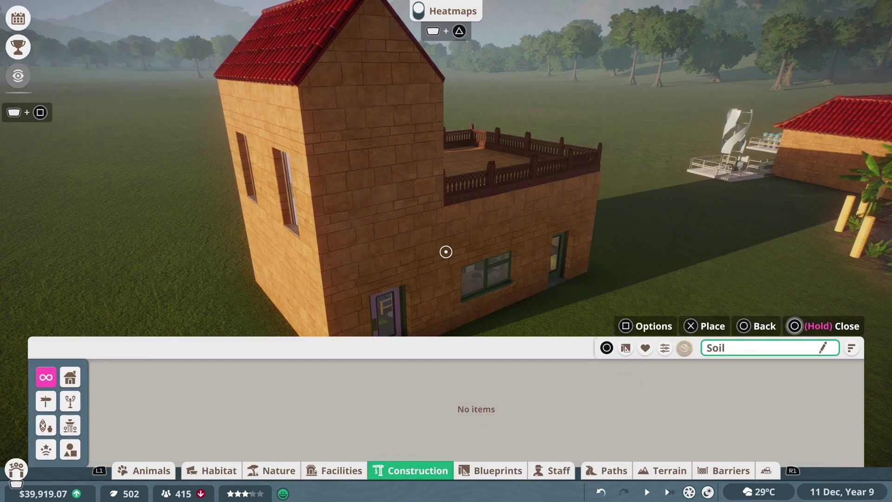
{"action": "key", "text": "Escape"}
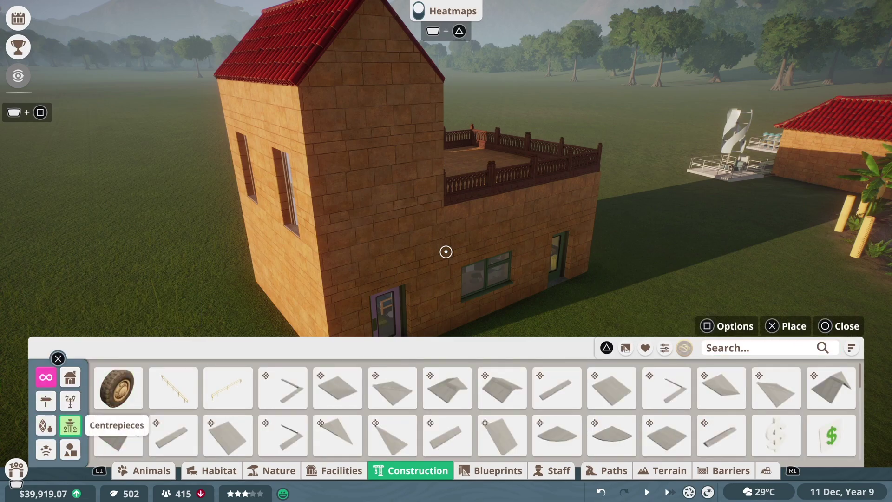
- Browse the special effects, decorations and building pieces categories
{"action": "key", "text": "Return"}
{"action": "key", "text": "Left"}
{"action": "key", "text": "Left"}
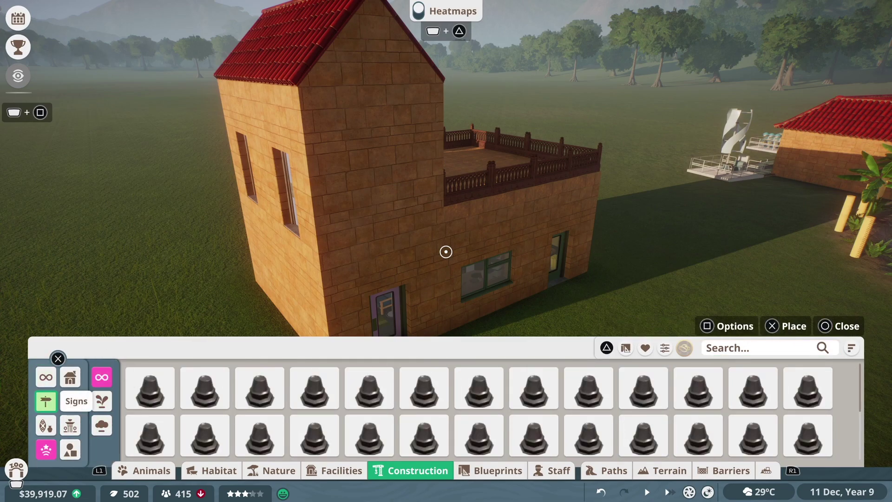
{"action": "key", "text": "Down"}
{"action": "key", "text": "Return"}
{"action": "key", "text": "Left"}
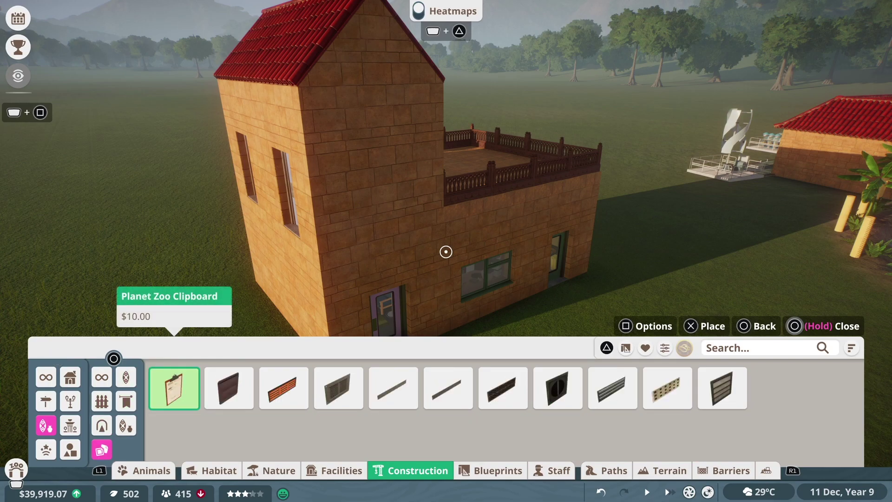
{"action": "key", "text": "Up"}
{"action": "key", "text": "Up"}
{"action": "key", "text": "Return"}
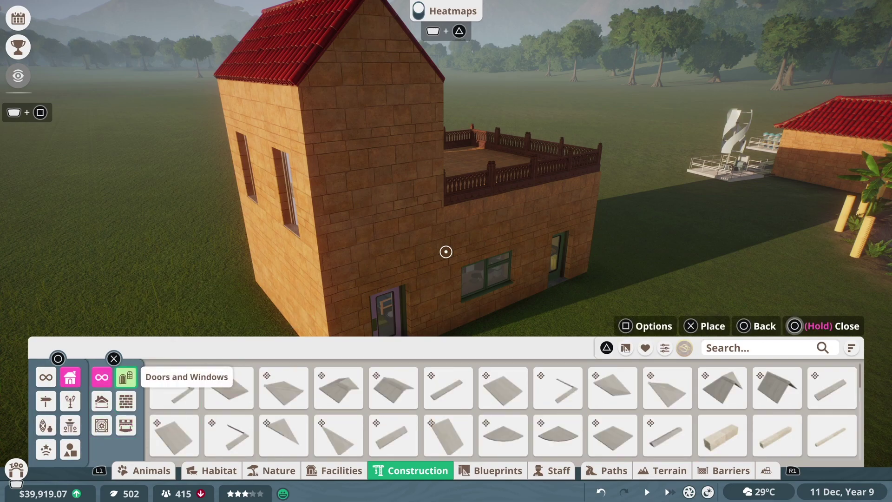
- Look through the flat roofs and floors pieces, then show all construction pieces again
{"action": "key", "text": "Left"}
{"action": "key", "text": "Down"}
{"action": "key", "text": "Return"}
{"action": "key", "text": "Right"}
{"action": "key", "text": "Down"}
{"action": "key", "text": "Down"}
{"action": "key", "text": "Down"}
{"action": "key", "text": "Down"}
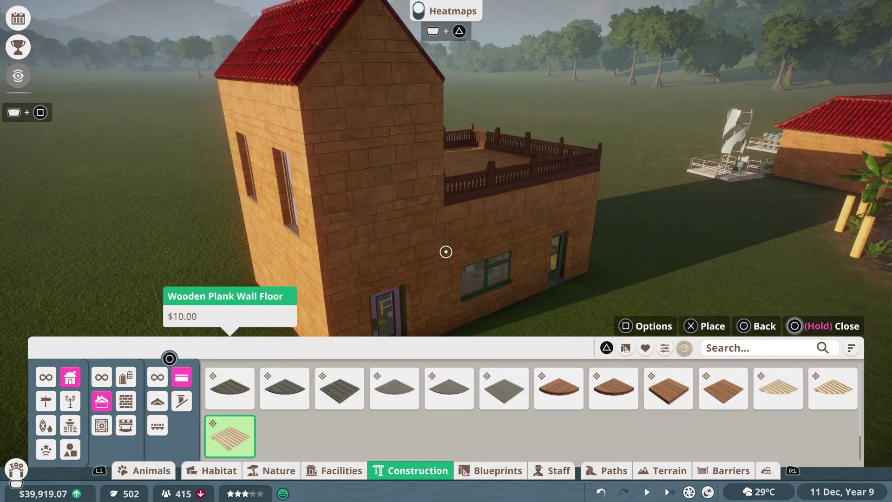
{"action": "key", "text": "Left"}
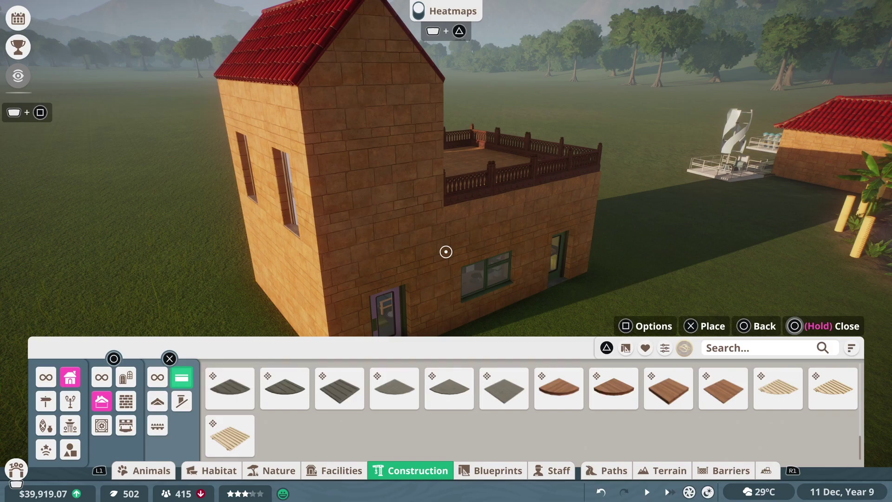
{"action": "key", "text": "Left"}
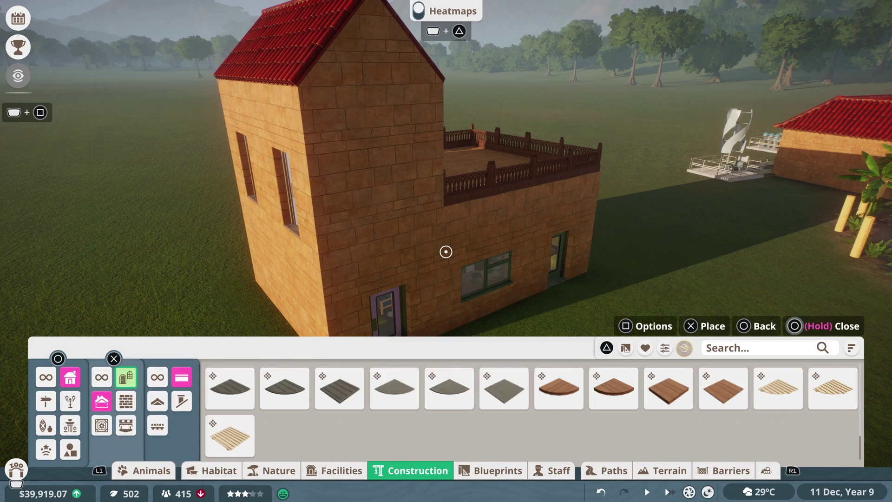
{"action": "key", "text": "Left"}
{"action": "key", "text": "Down"}
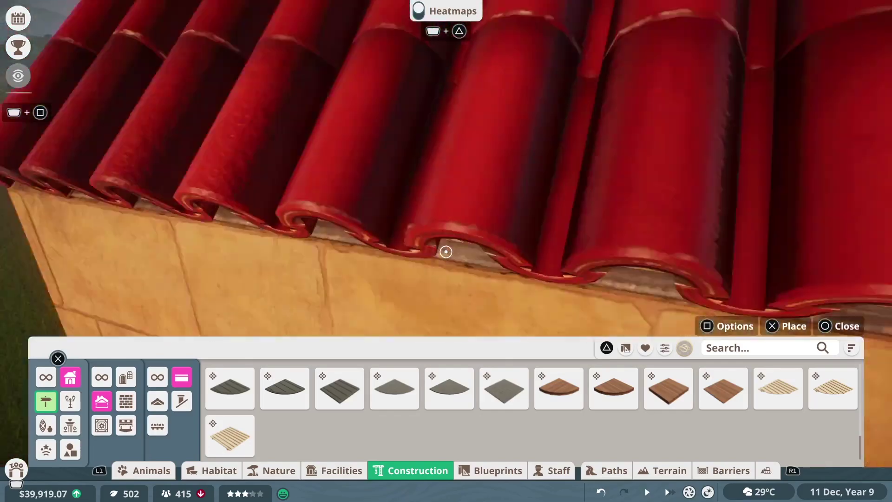
{"action": "key", "text": "Up"}
{"action": "key", "text": "Return"}
- Return to the Construction catalogue and expand its theme filter options
{"action": "key", "text": "e"}
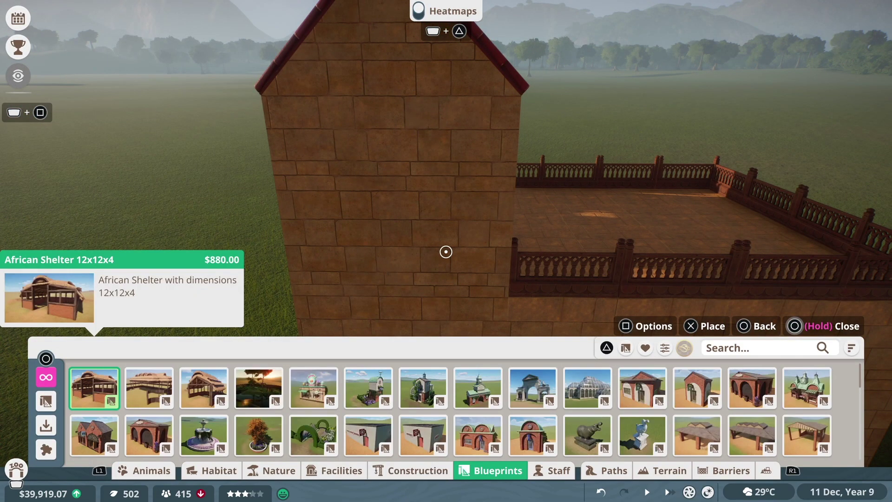
{"action": "key", "text": "e"}
{"action": "key", "text": "e"}
{"action": "key", "text": "e"}
{"action": "key", "text": "q"}
{"action": "key", "text": "q"}
{"action": "key", "text": "q"}
{"action": "key", "text": "q"}
{"action": "key", "text": "q"}
{"action": "key", "text": "q"}
{"action": "key", "text": "q"}
{"action": "key", "text": "e"}
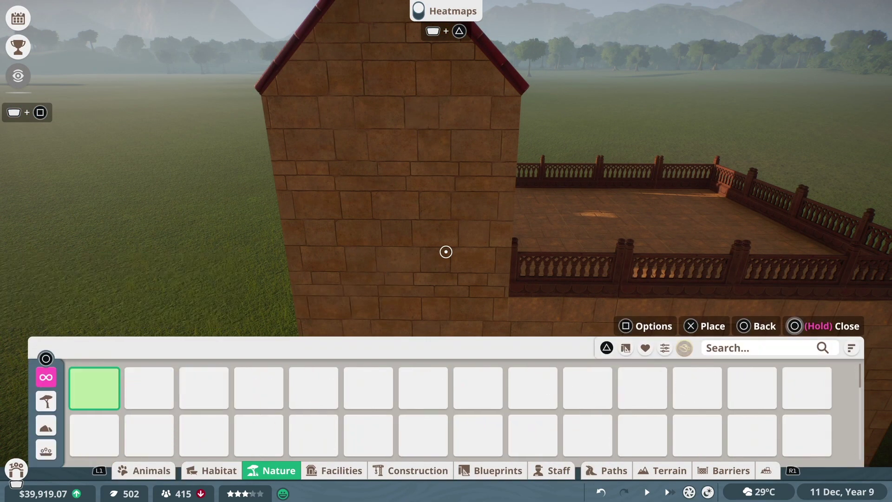
{"action": "key", "text": "e"}
{"action": "key", "text": "e"}
{"action": "key", "text": "Up"}
{"action": "key", "text": "Return"}
{"action": "key", "text": "Down"}
{"action": "key", "text": "Down"}
{"action": "key", "text": "Return"}
- Apply the Indian theme filter and bring the purple door into view
{"action": "key", "text": "Down"}
{"action": "key", "text": "Down"}
{"action": "key", "text": "Down"}
{"action": "key", "text": "Down"}
{"action": "key", "text": "Down"}
{"action": "key", "text": "Return"}
{"action": "key", "text": "Escape"}
{"action": "key", "text": "w"}
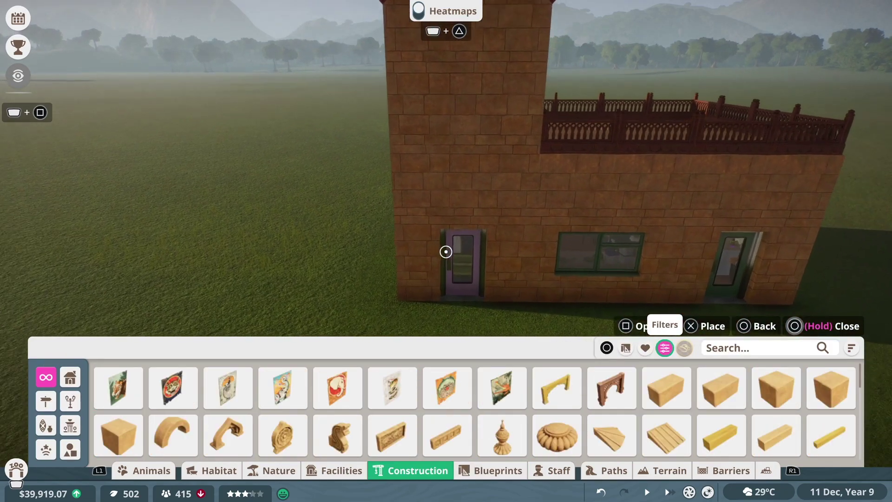
{"action": "key", "text": "Down"}
- Pick Indian Arch Features 02 and rotate it to face the wall above the purple door
{"action": "key", "text": "Up"}
{"action": "key", "text": "Right"}
{"action": "key", "text": "Right"}
{"action": "key", "text": "Return"}
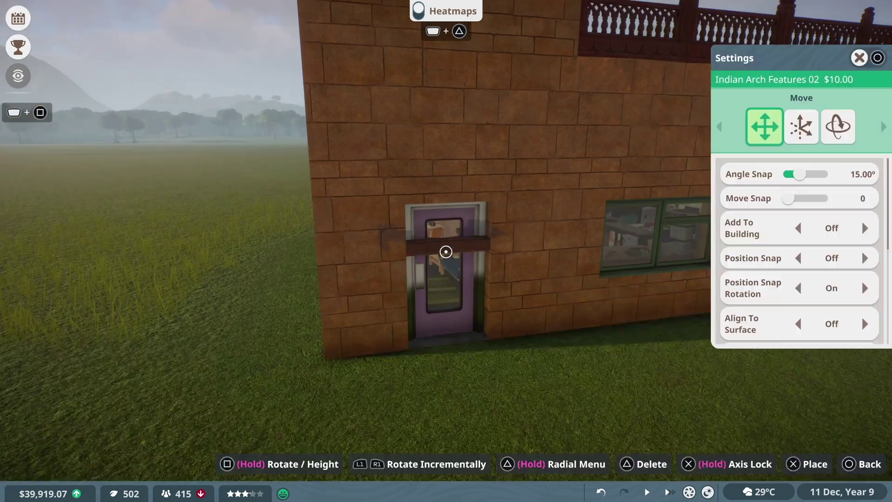
{"action": "key", "text": "w"}
{"action": "key", "text": "Tab"}
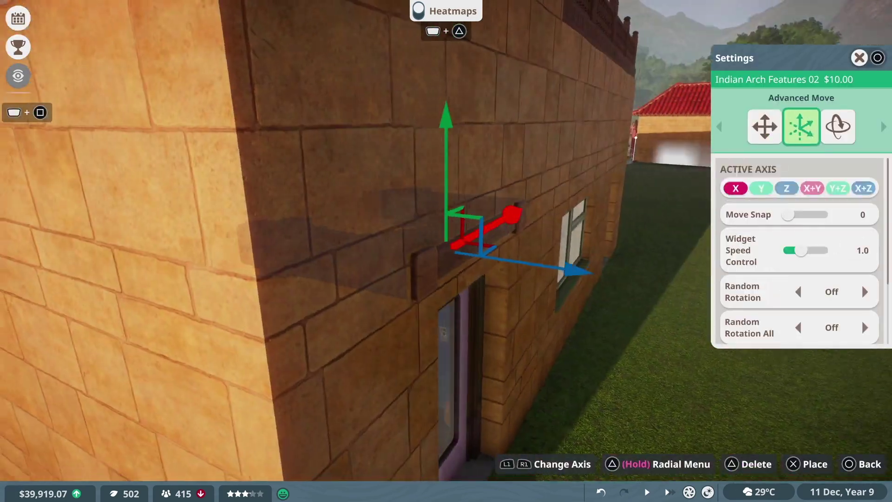
{"action": "key", "text": "Tab"}
{"action": "key", "text": "w"}
{"action": "key", "text": "x"}
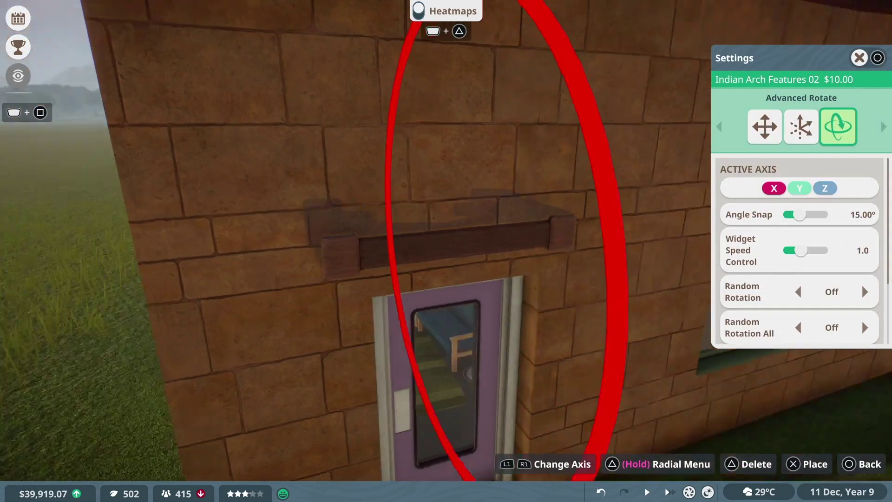
- Adjust the arch's height, then delete the trial arch piece
{"action": "key", "text": "Tab"}
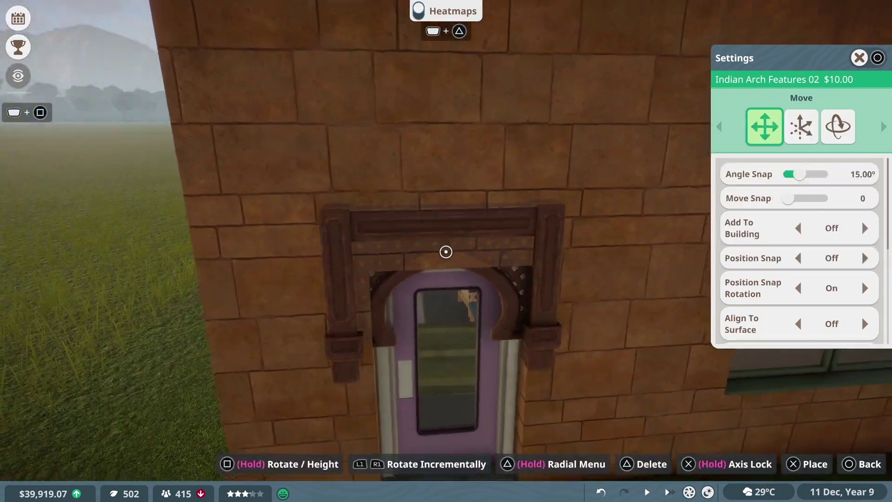
{"action": "key", "text": "x"}
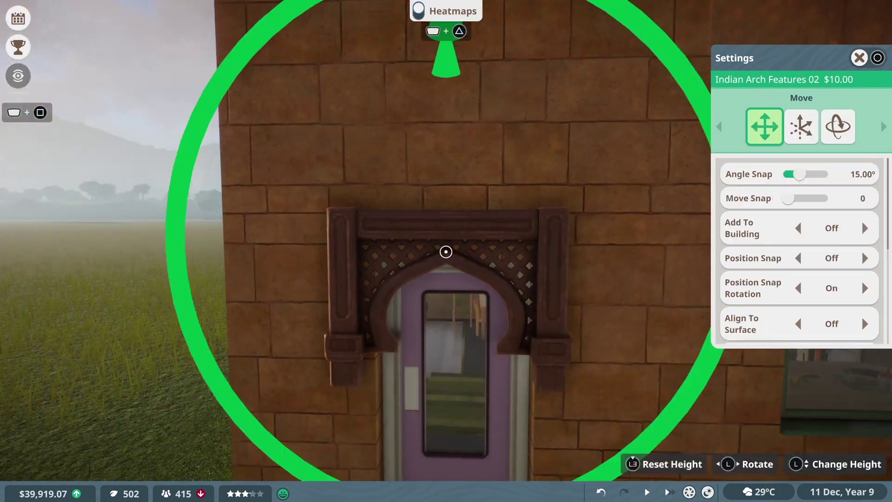
{"action": "key", "text": "x"}
{"action": "key", "text": "Escape"}
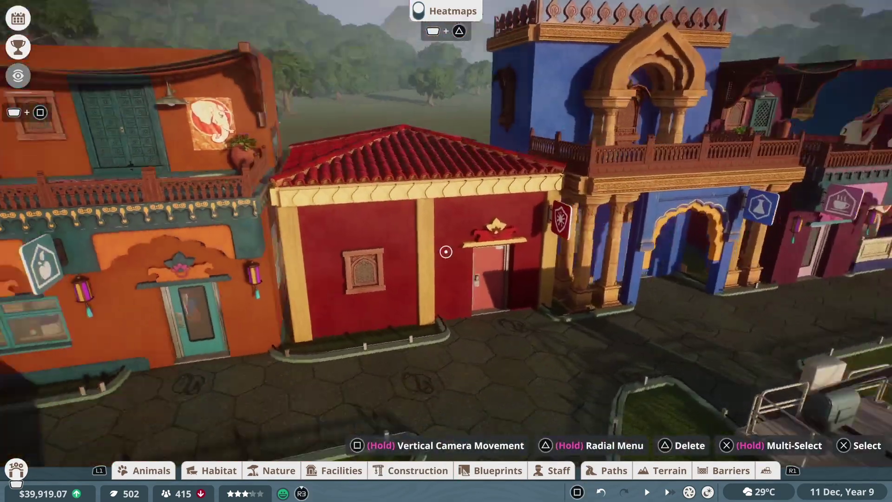
{"action": "key", "text": "d"}
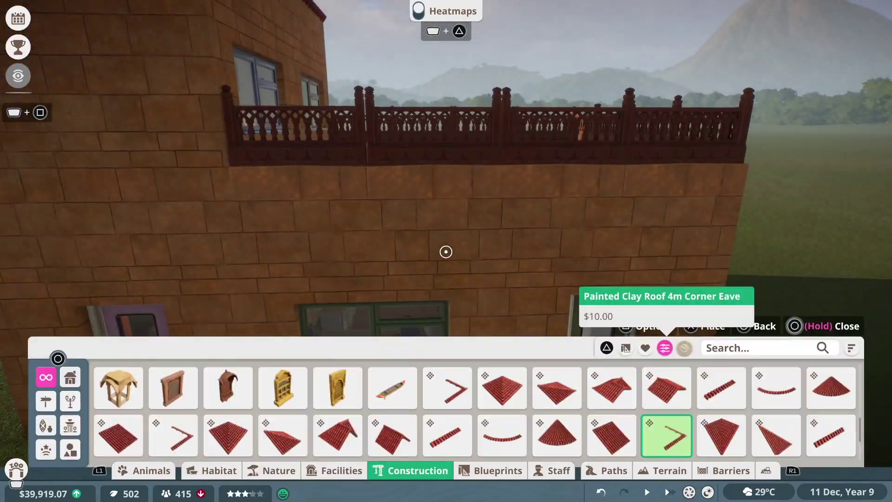
{"action": "key", "text": "Right"}
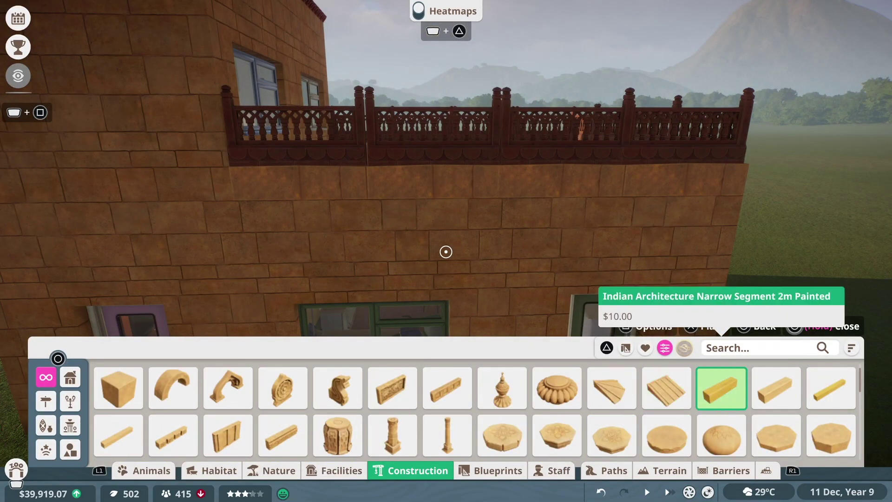
{"action": "key", "text": "Right"}
- Pick Indian Architecture Narrow Segment 2m and place the first ledge segments beneath the balcony railing
{"action": "key", "text": "Down"}
{"action": "key", "text": "Return"}
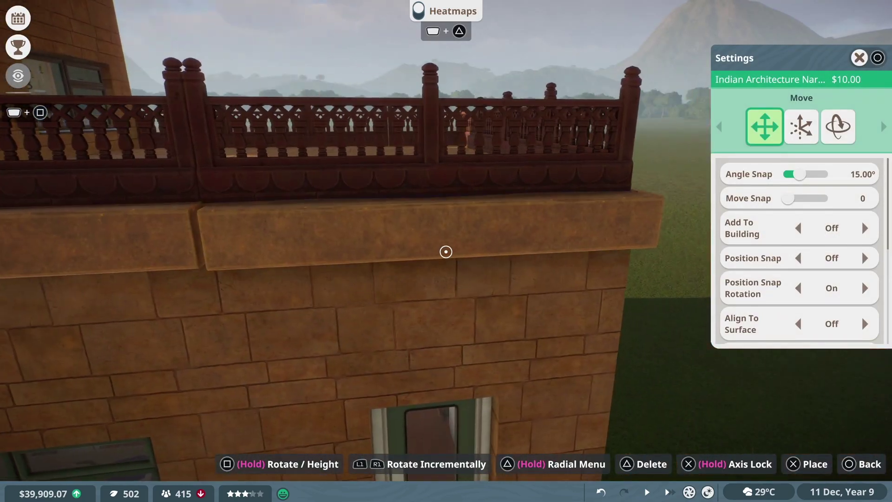
{"action": "key", "text": "q"}
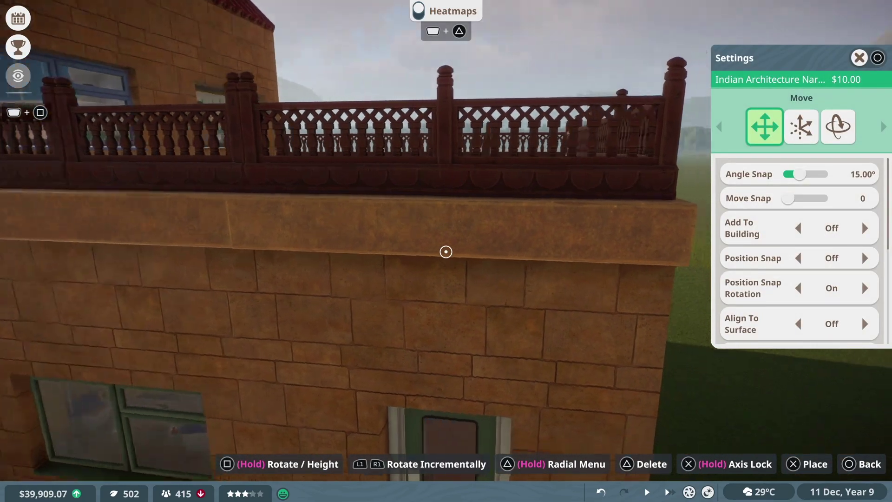
{"action": "scroll", "coordinate": [446, 252], "scroll_direction": "down", "scroll_amount": 3}
{"action": "key", "text": "q"}
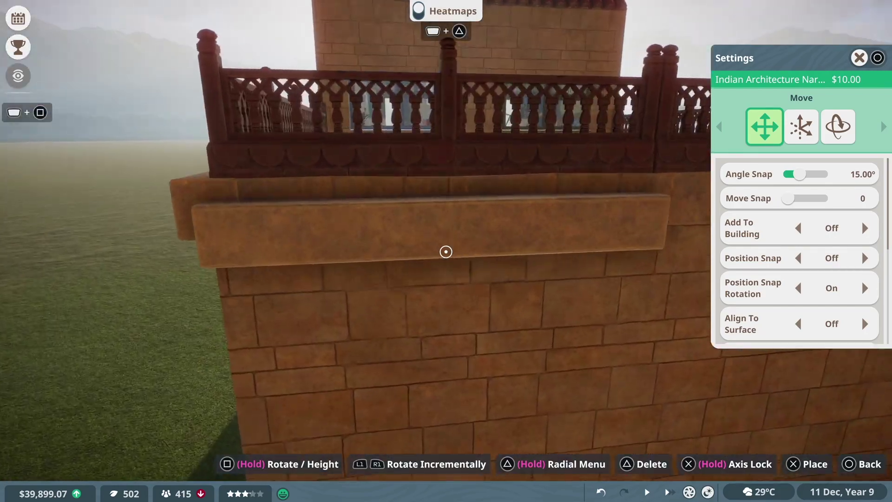
{"action": "left_click", "coordinate": [445, 251]}
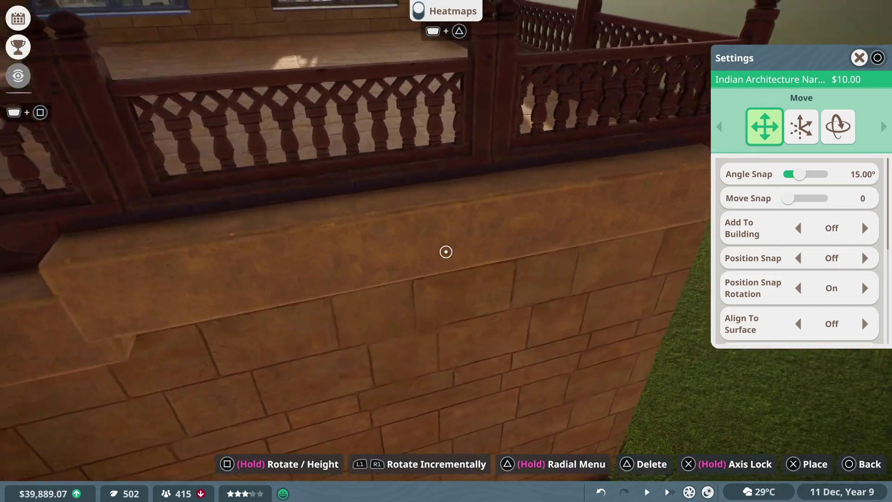
{"action": "left_click", "coordinate": [445, 251]}
- Place further narrow segments along the wall using Advanced Move
{"action": "key", "text": "Tab"}
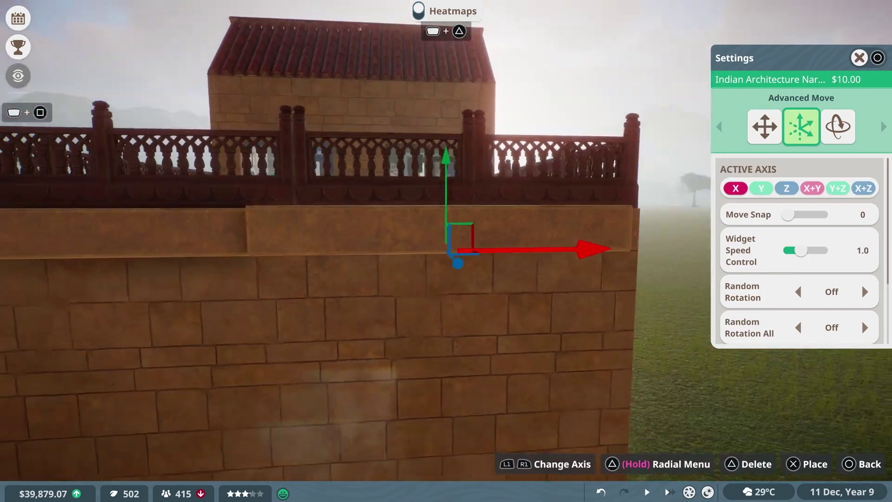
{"action": "key", "text": "e"}
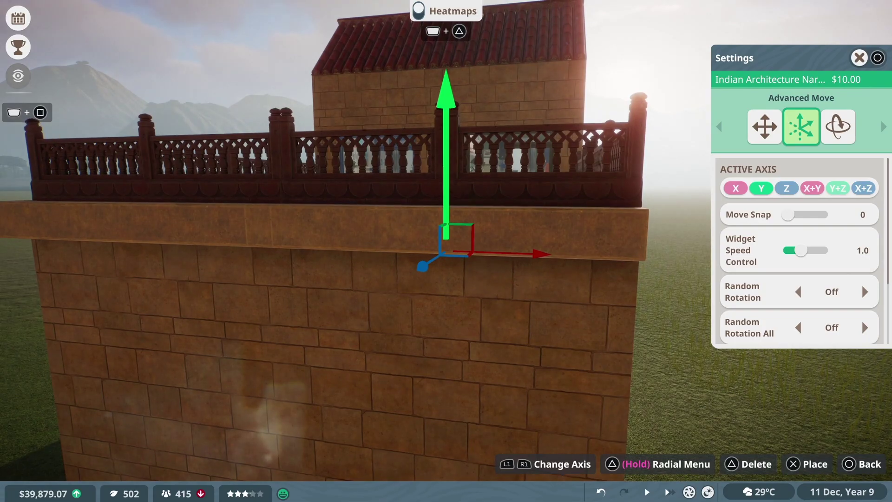
{"action": "left_click", "coordinate": [445, 251]}
{"action": "scroll", "coordinate": [445, 251], "scroll_direction": "down", "scroll_amount": 3}
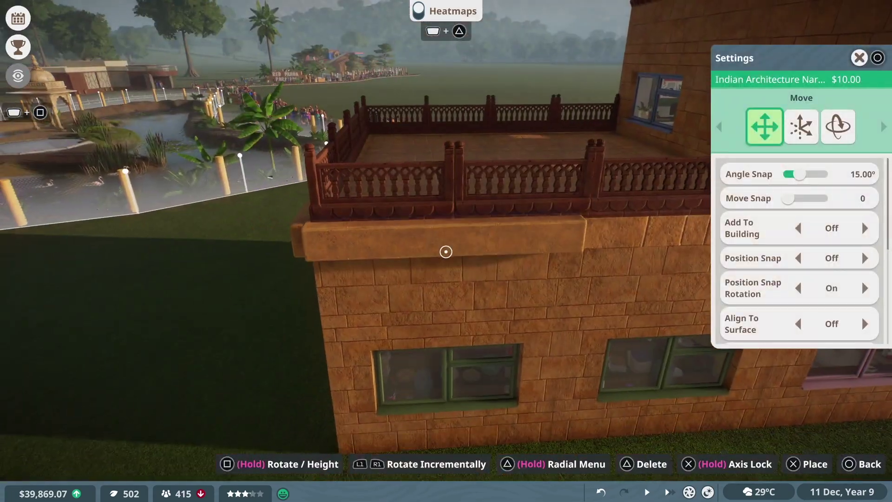
{"action": "scroll", "coordinate": [446, 251], "scroll_direction": "up", "scroll_amount": 3}
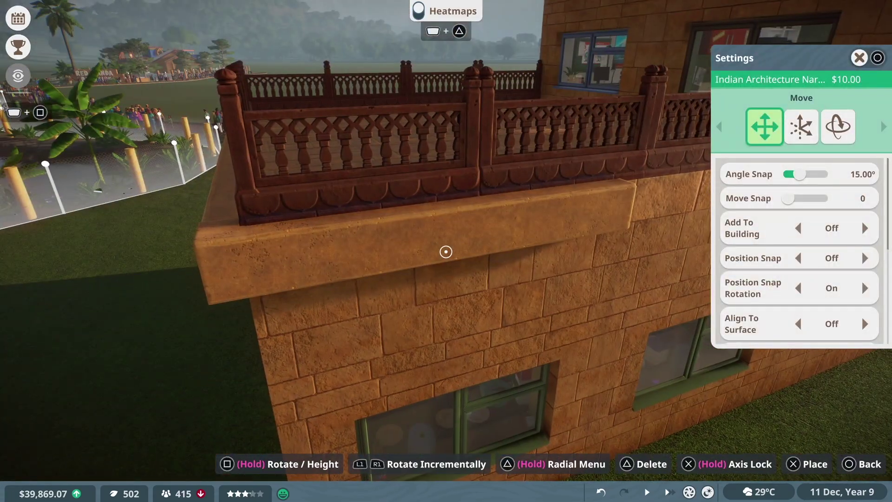
{"action": "left_click", "coordinate": [446, 251]}
- Realign the movement axes so the last narrow segments sit flush under the railing, and place them
{"action": "key", "text": "Tab"}
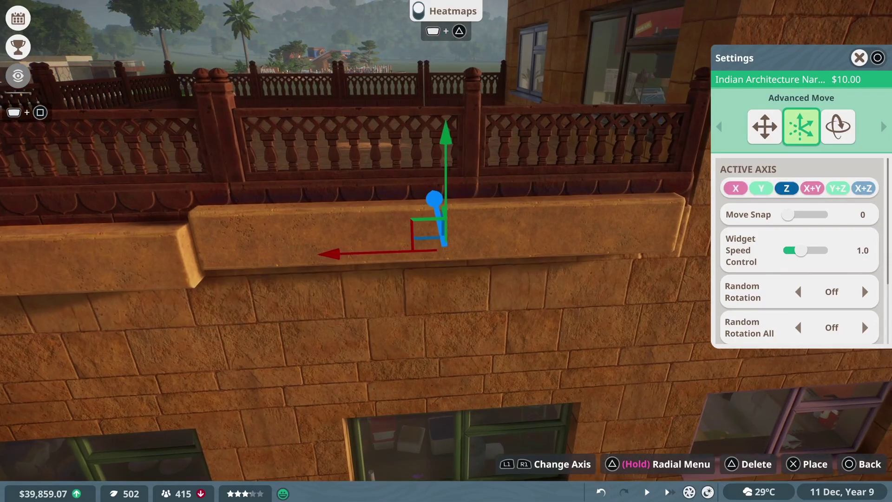
{"action": "key", "text": "shift+Tab"}
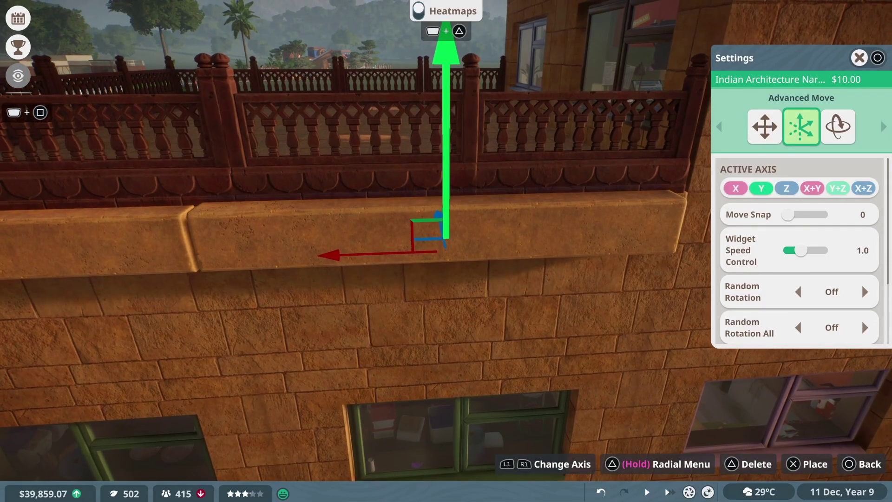
{"action": "key", "text": "Tab"}
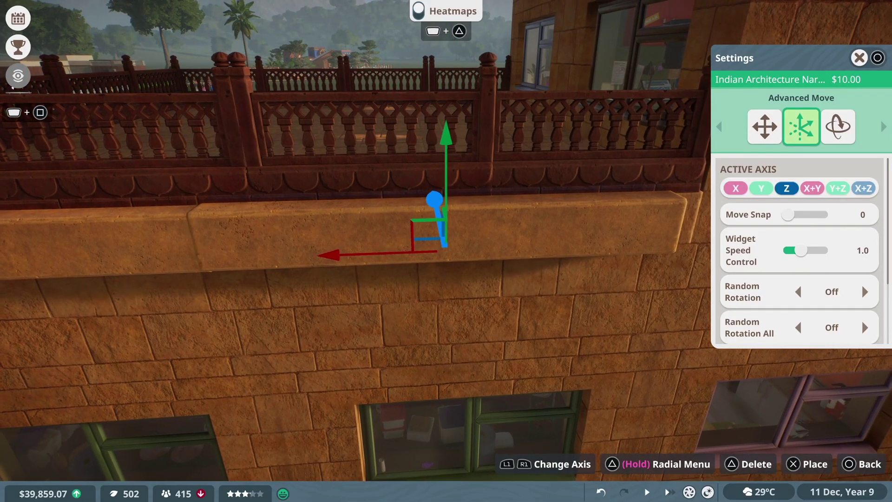
{"action": "key", "text": "shift+Tab"}
{"action": "left_click", "coordinate": [445, 252]}
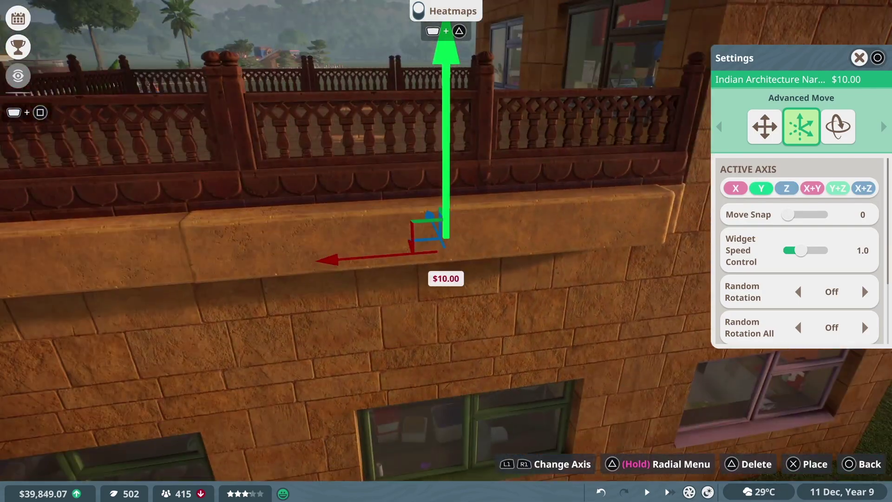
{"action": "key", "text": "shift+Tab"}
{"action": "left_click", "coordinate": [445, 251]}
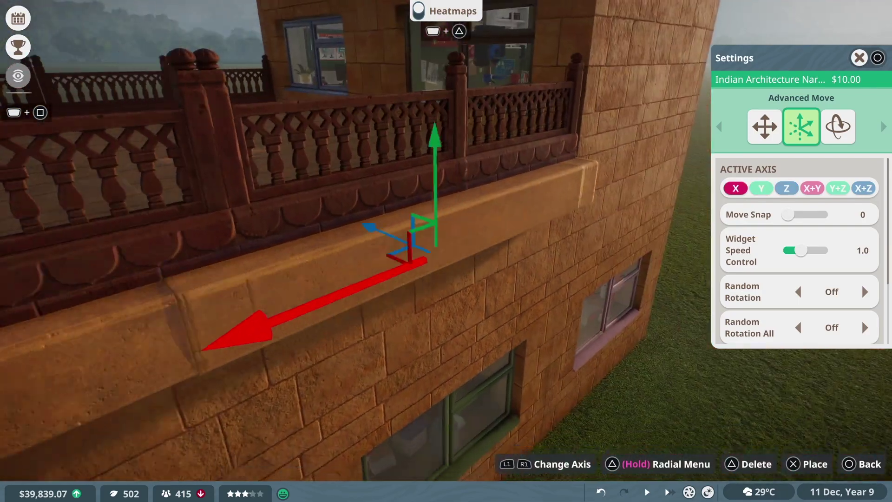
{"action": "key", "text": "Escape"}
{"action": "key", "text": "Right"}
{"action": "key", "text": "Right"}
{"action": "key", "text": "Right"}
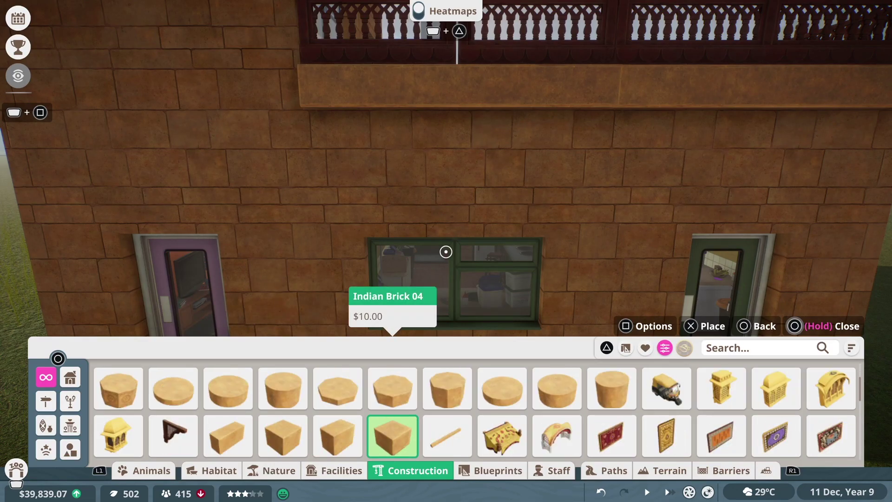
- Place several upright Indian Brick 01 blocks as brackets under the ledge, aligned with Advanced Rotate and Move
{"action": "key", "text": "Escape"}
{"action": "key", "text": "Escape"}
{"action": "key", "text": "Down"}
{"action": "key", "text": "Down"}
{"action": "key", "text": "Left"}
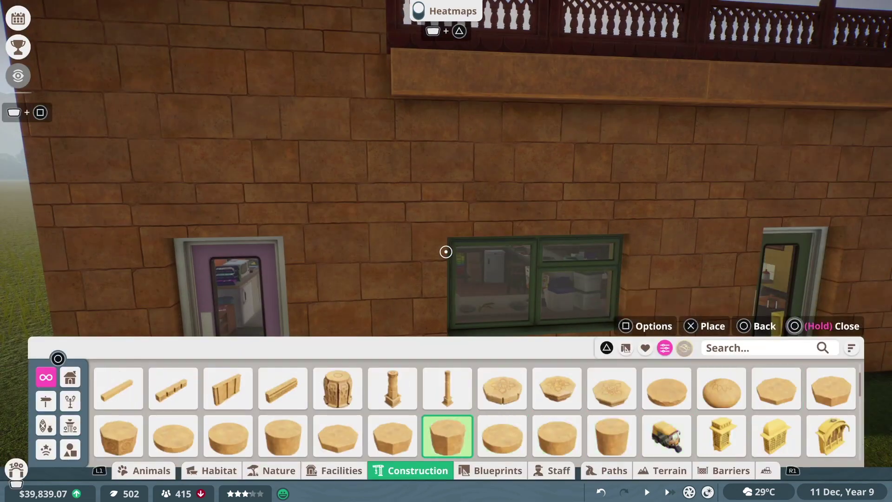
{"action": "key", "text": "Left"}
{"action": "left_click", "coordinate": [446, 251]}
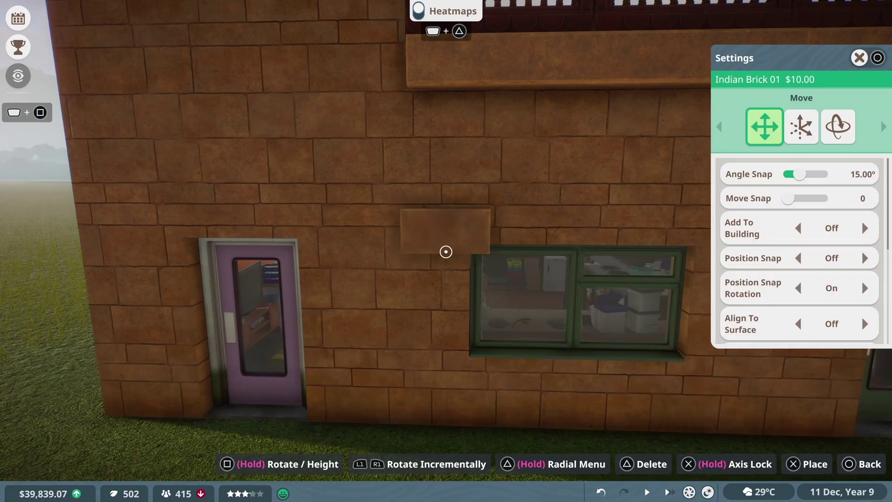
{"action": "key", "text": "Right"}
{"action": "key", "text": "Right"}
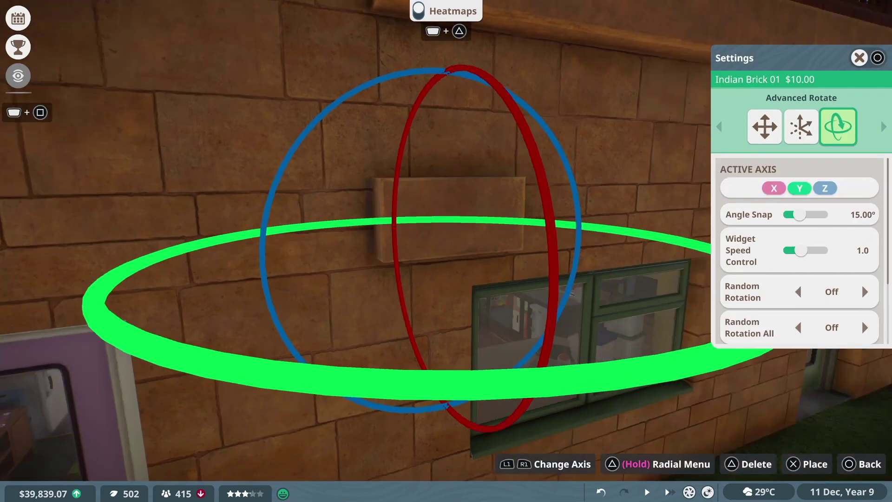
{"action": "key", "text": "Left"}
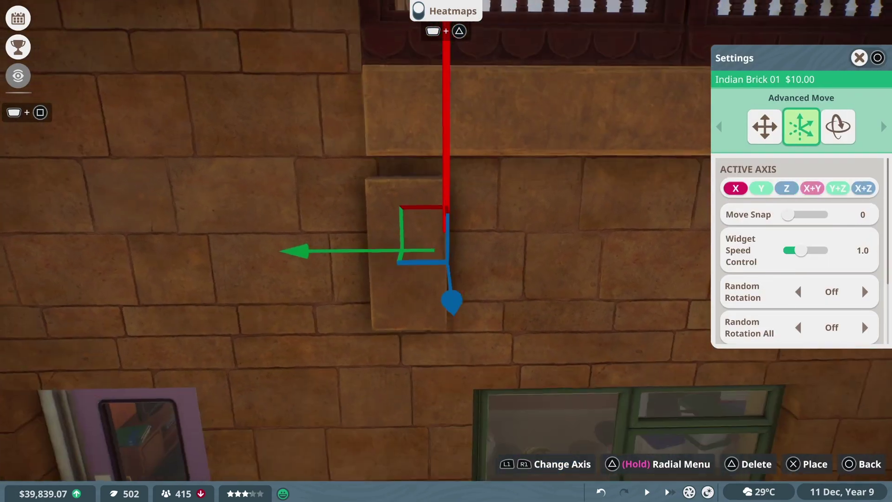
{"action": "key", "text": "Tab"}
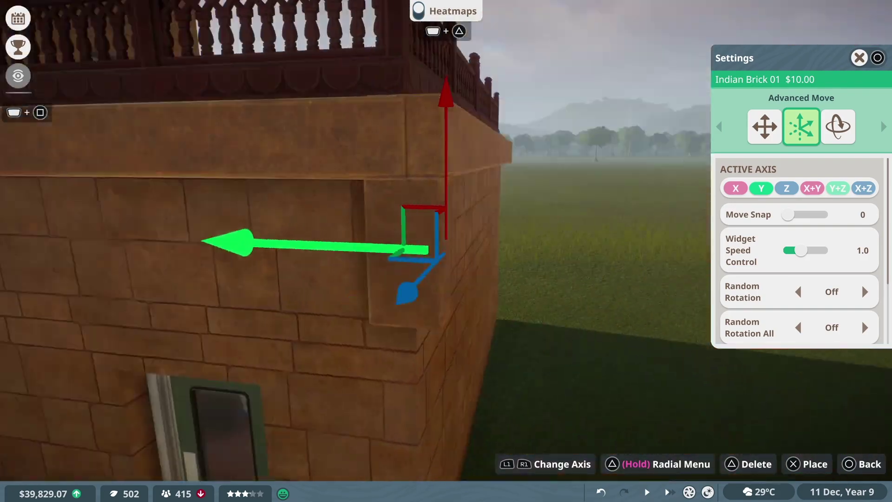
{"action": "key", "text": "Tab"}
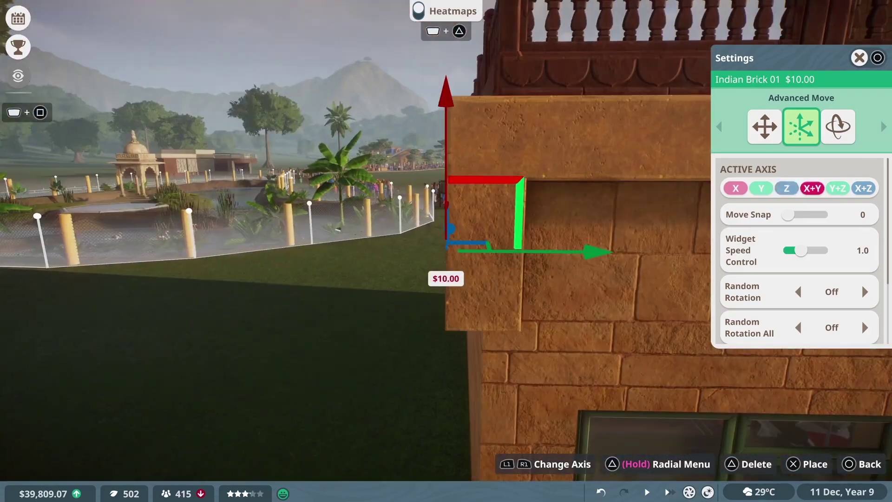
{"action": "key", "text": "Tab"}
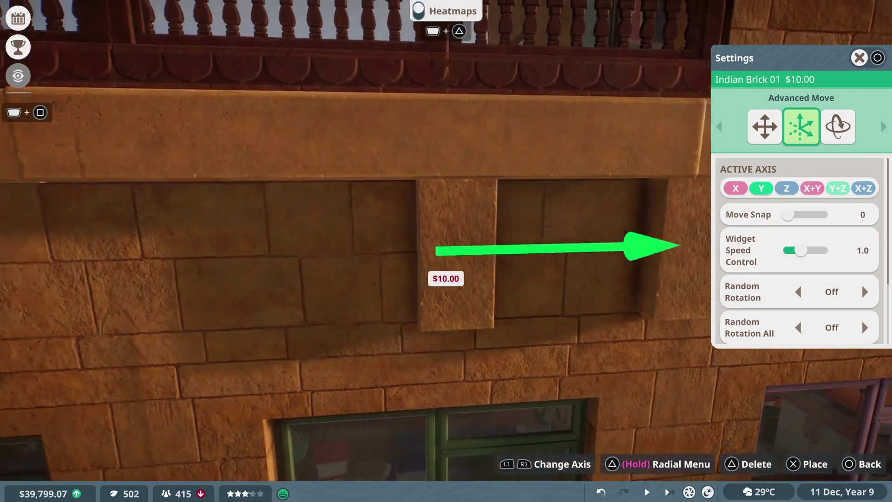
{"action": "key", "text": "Return"}
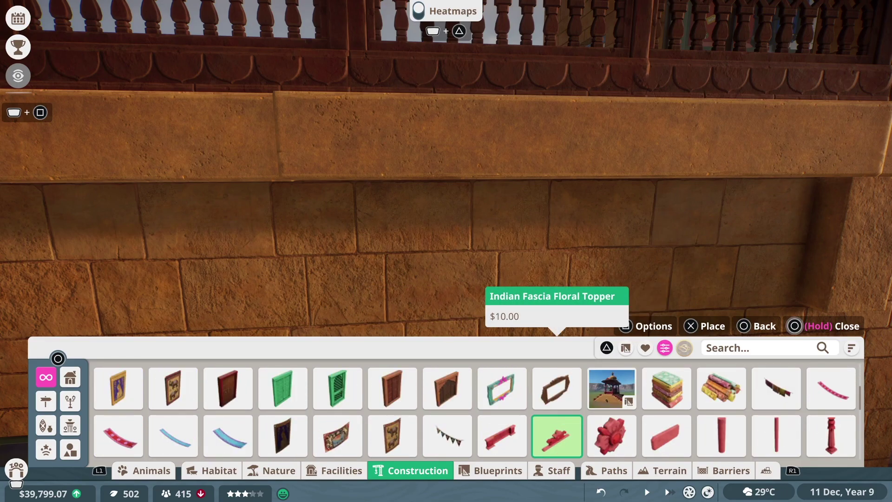
- Pick Indian Fascia Top 01 and try aligning it under the ledge, removing the misplaced piece
{"action": "key", "text": "Return"}
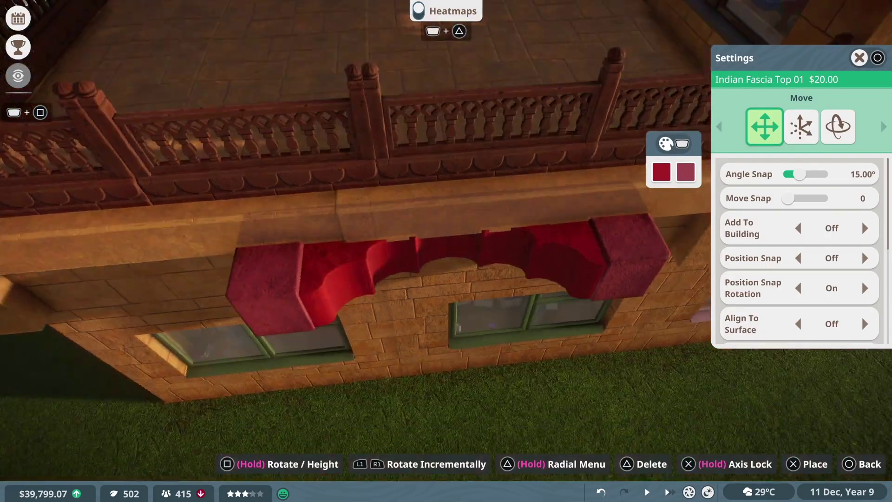
{"action": "key", "text": "Tab"}
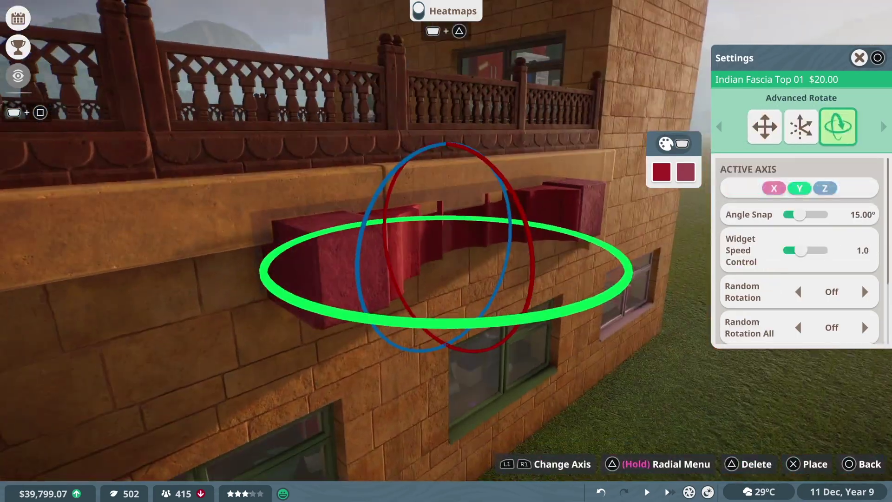
{"action": "key", "text": "shift+Tab"}
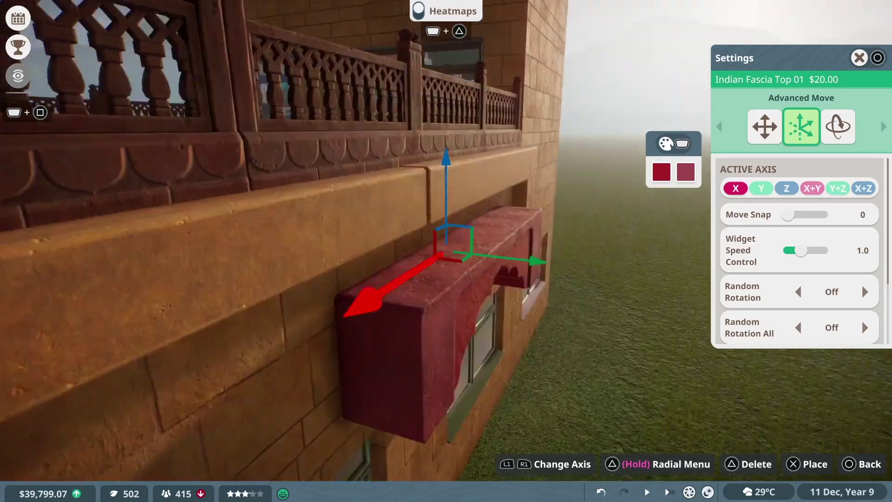
{"action": "key", "text": "q"}
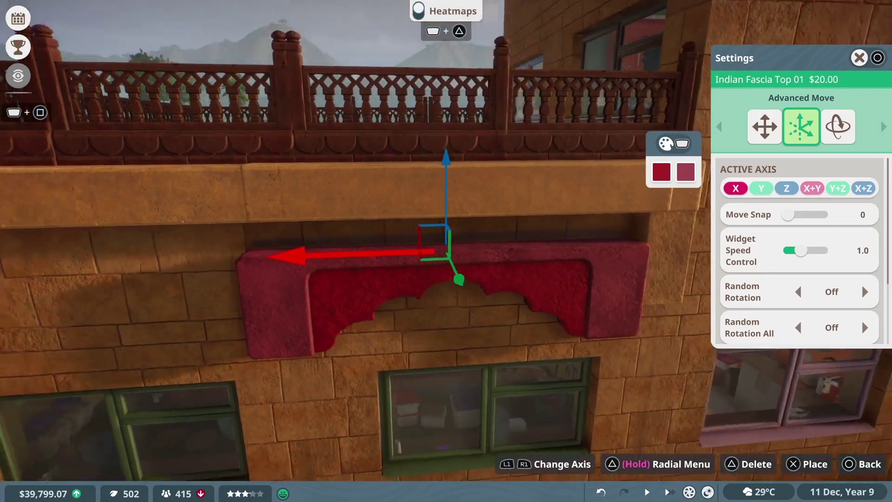
{"action": "key", "text": "e"}
{"action": "key", "text": "e"}
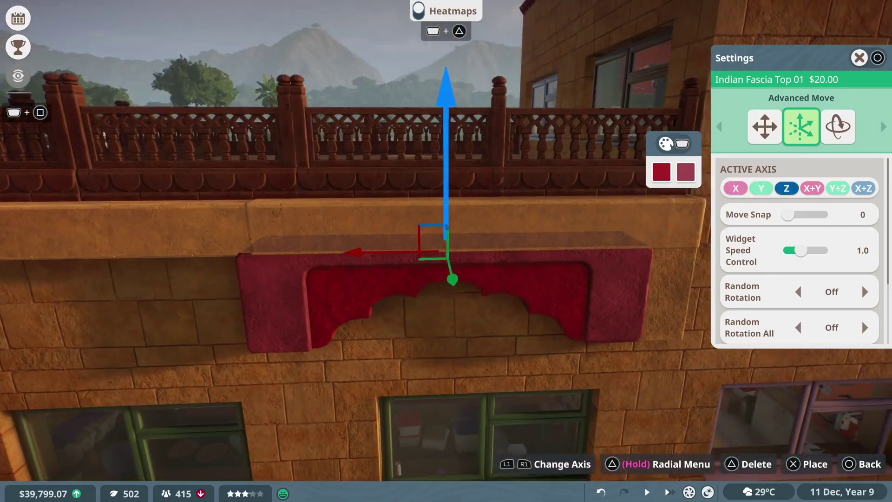
{"action": "key", "text": "e"}
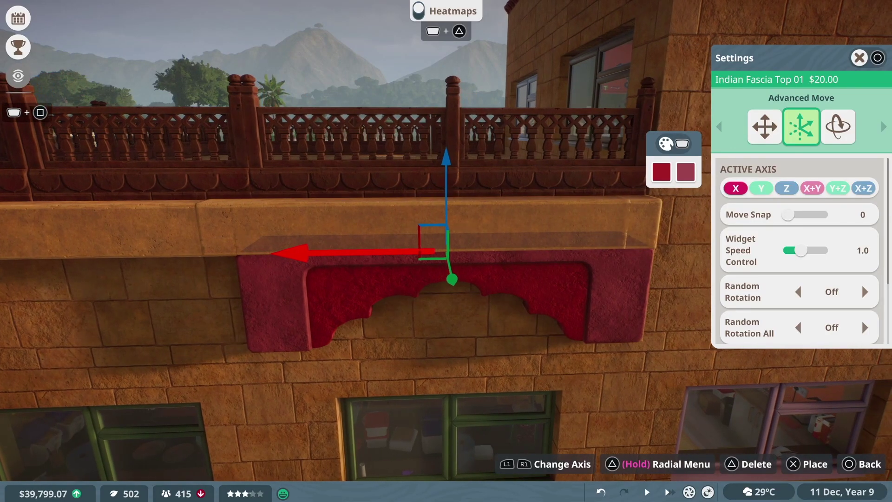
{"action": "key", "text": "Escape"}
{"action": "key", "text": "Escape"}
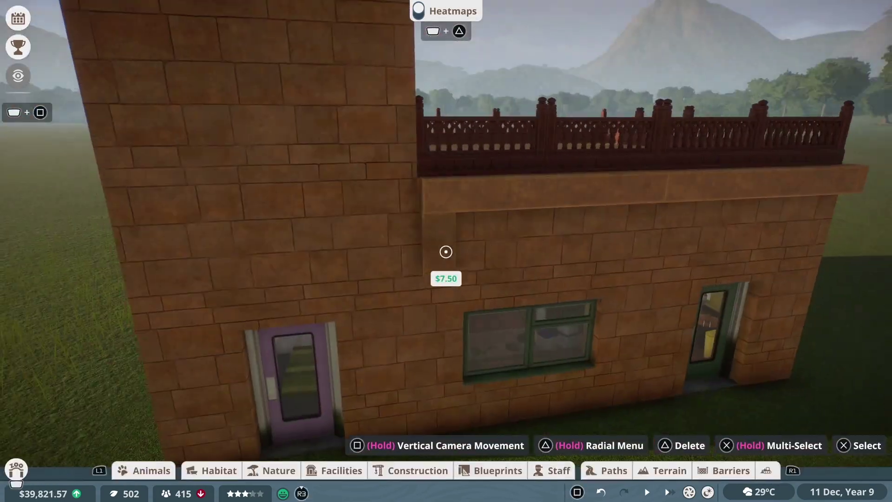
- Align the fascia flush under the ledge with Advanced Move axes and place two copies along the wall
{"action": "left_click", "coordinate": [445, 251]}
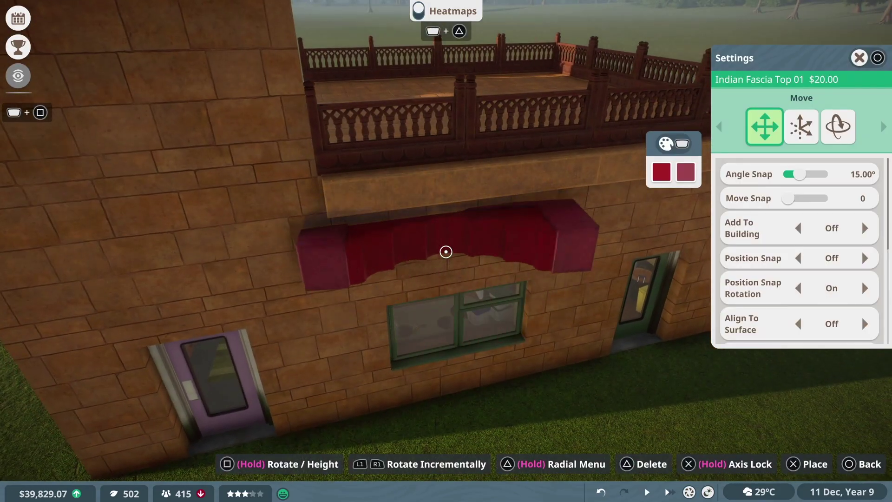
{"action": "key", "text": "Tab"}
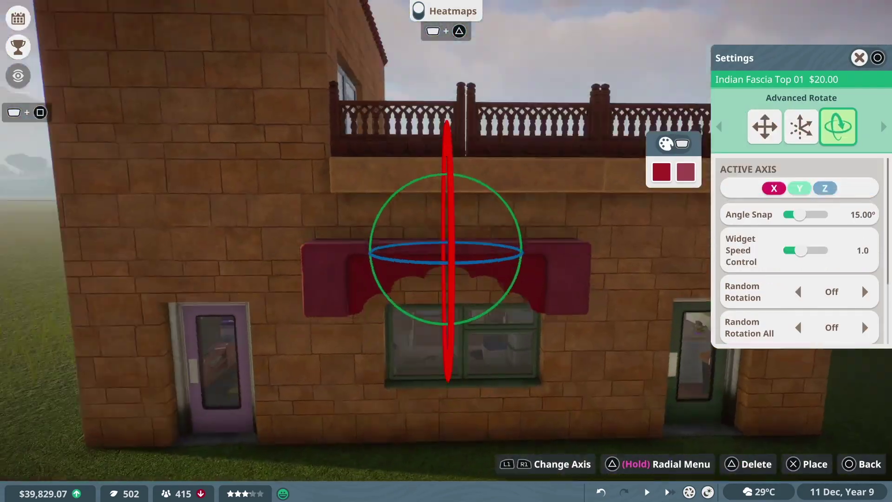
{"action": "key", "text": "shift+Tab"}
{"action": "key", "text": "z"}
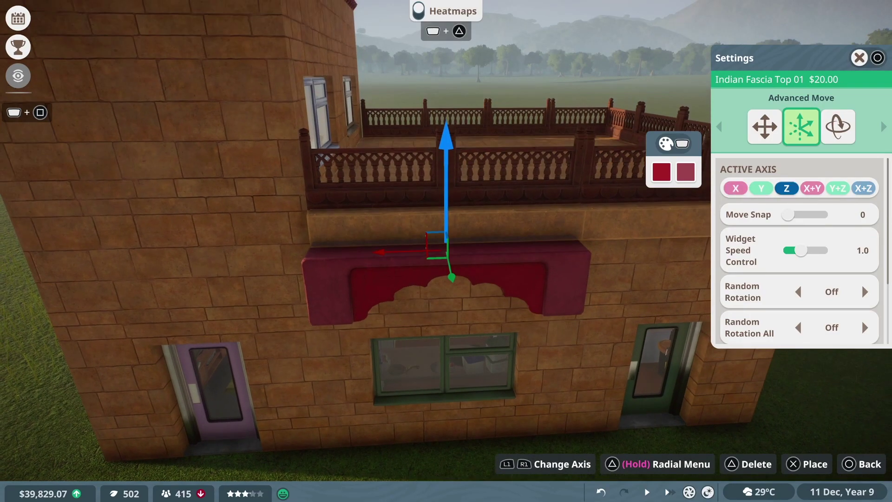
{"action": "scroll", "coordinate": [446, 251], "scroll_direction": "up", "scroll_amount": 3}
{"action": "key", "text": "y"}
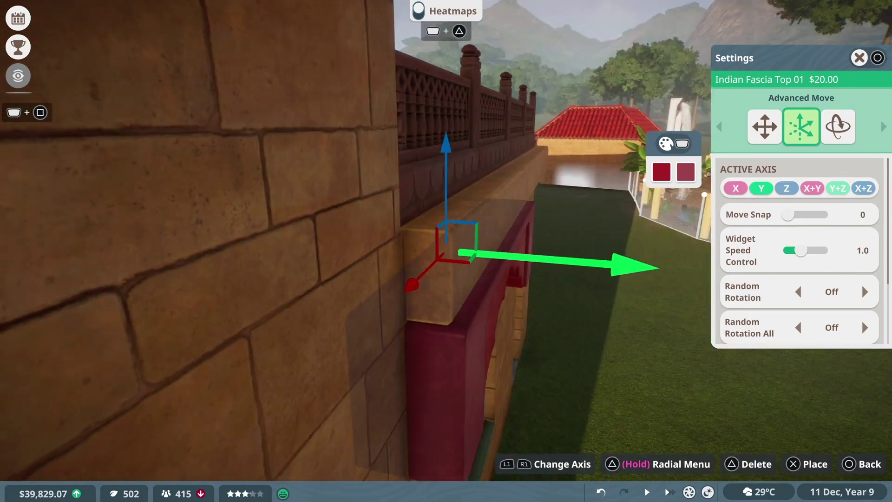
{"action": "key", "text": "x"}
{"action": "key", "text": "Return"}
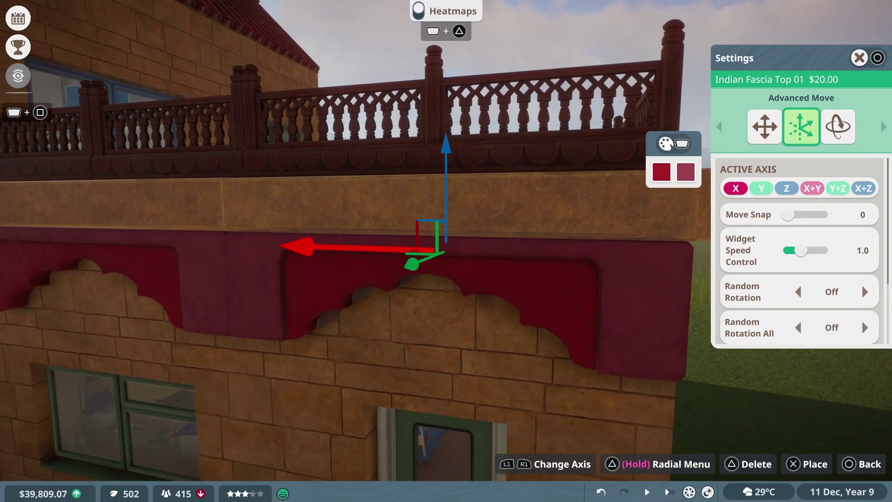
{"action": "key", "text": "Return"}
- Select the left fascia and try orange-brown and dark red swatches in the Colour Editor
{"action": "key", "text": "Escape"}
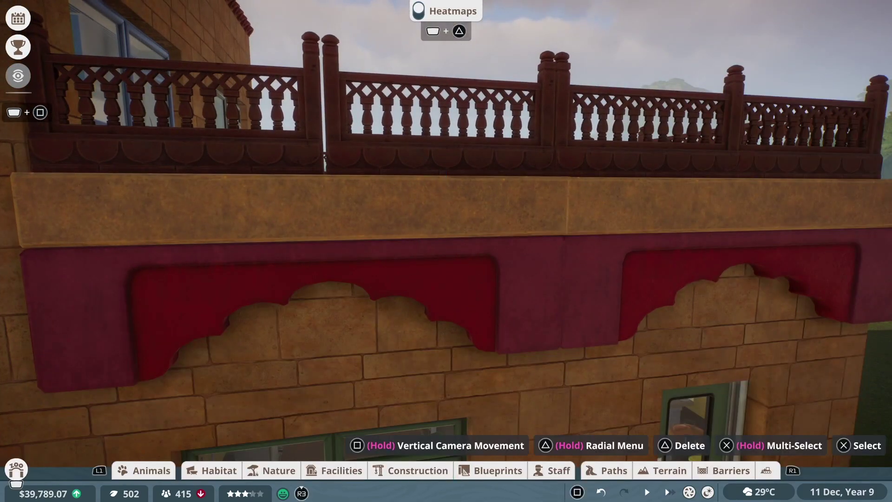
{"action": "key", "text": "Return"}
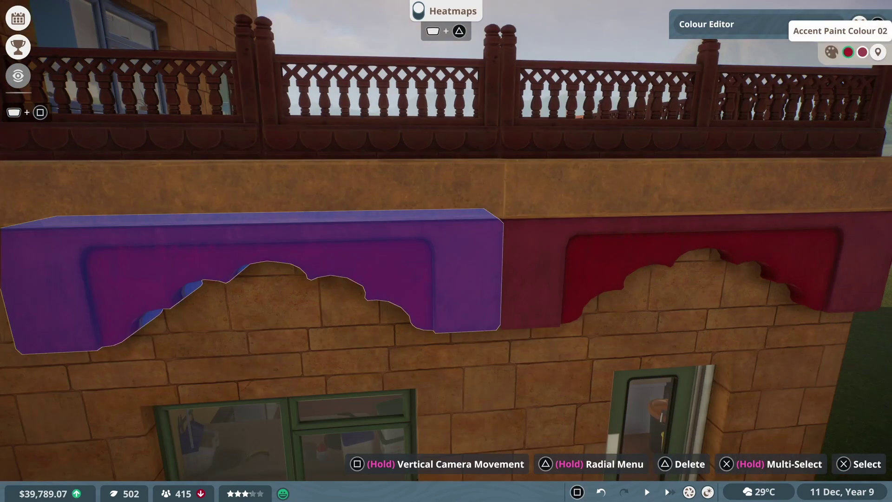
{"action": "key", "text": "Return"}
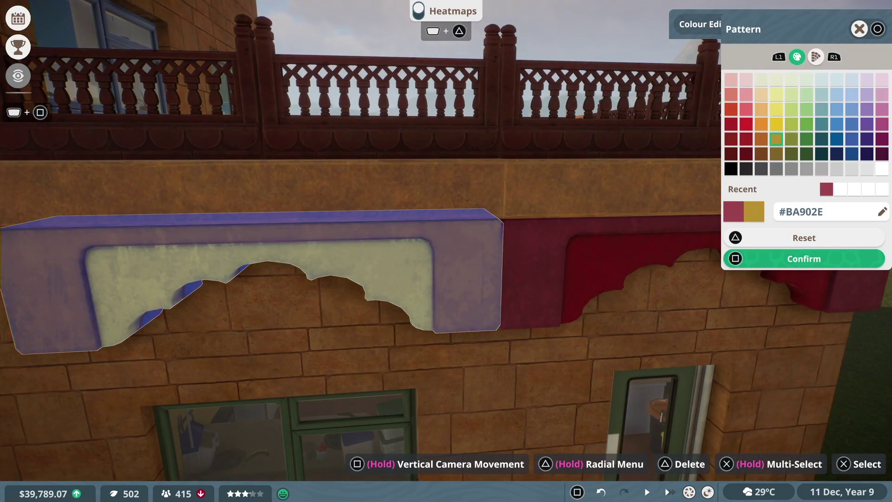
{"action": "left_click", "coordinate": [760, 139]}
{"action": "left_click", "coordinate": [745, 139]}
{"action": "key", "text": "Return"}
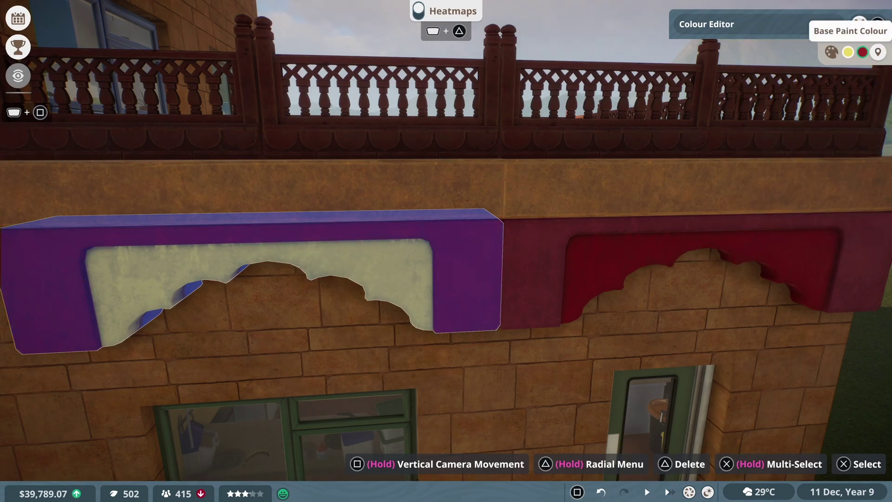
{"action": "key", "text": "Escape"}
- Try a pale cream accent on the fascia, then discard the change to keep it red
{"action": "key", "text": "Return"}
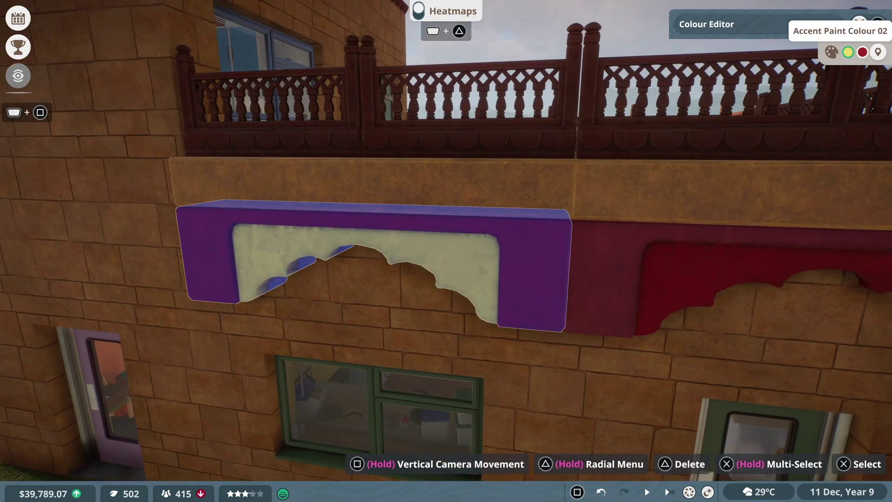
{"action": "key", "text": "Return"}
{"action": "key", "text": "Escape"}
{"action": "key", "text": "Escape"}
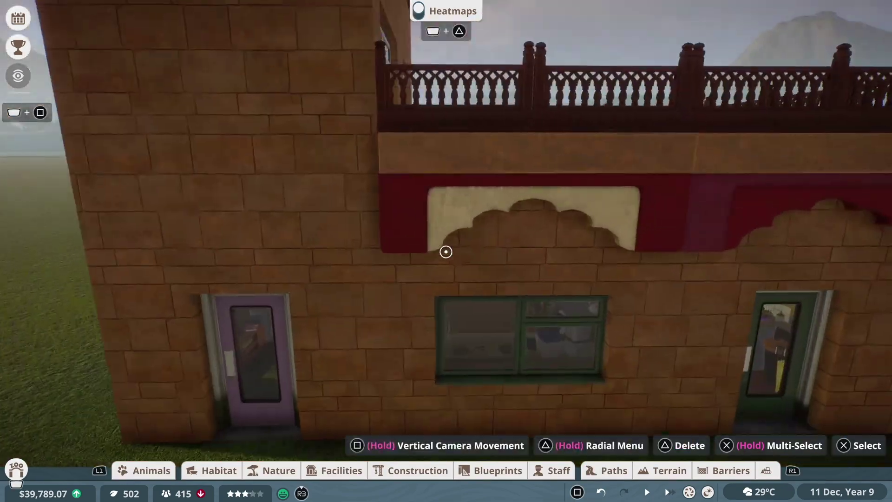
{"action": "left_click", "coordinate": [446, 251]}
{"action": "key", "text": "Return"}
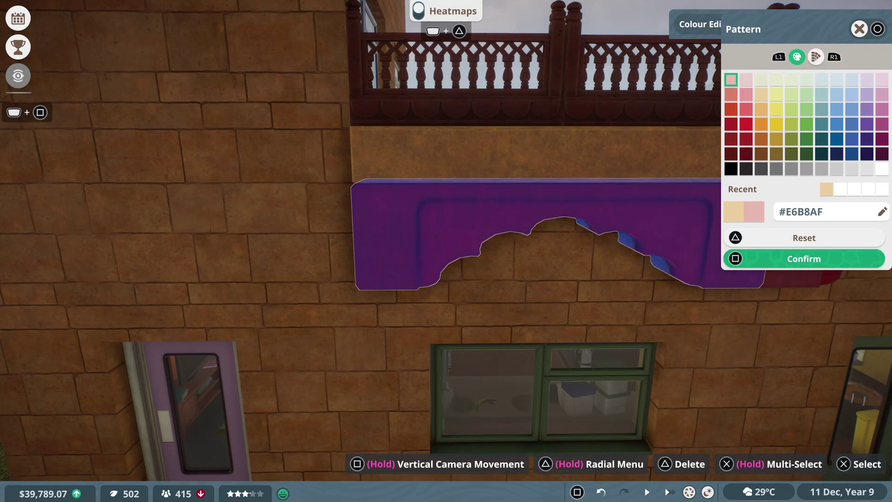
{"action": "key", "text": "Escape"}
{"action": "key", "text": "Escape"}
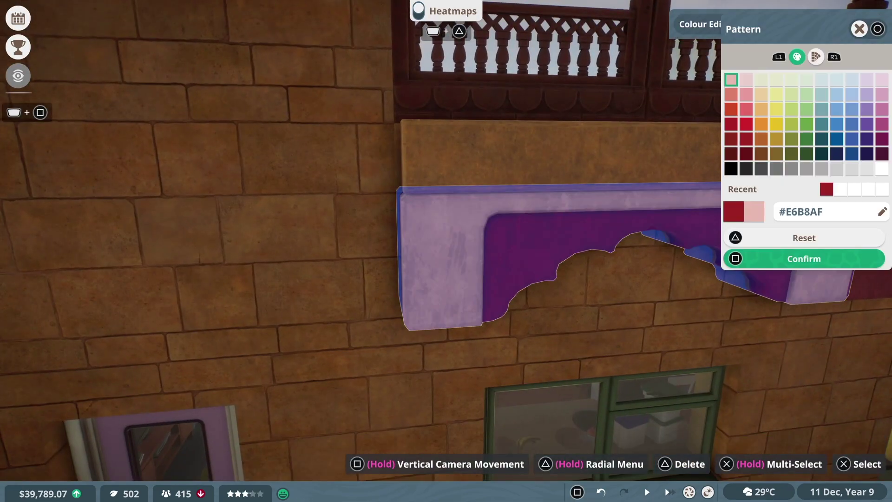
{"action": "key", "text": "Escape"}
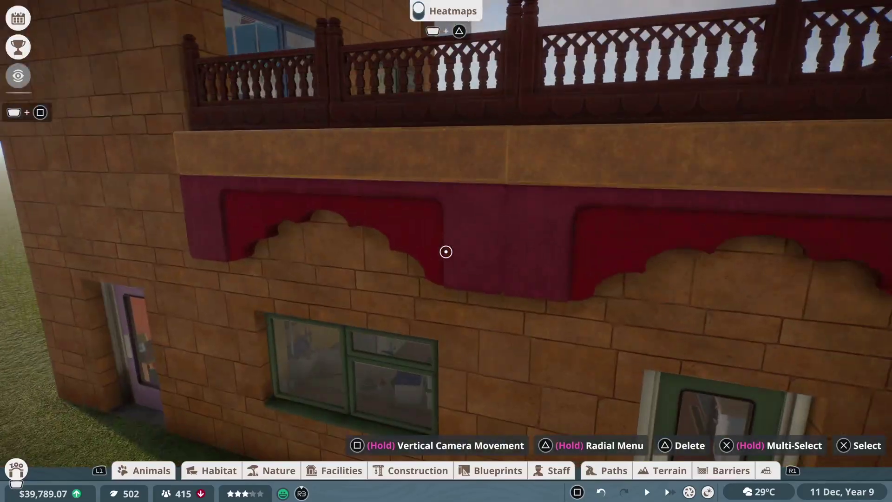
{"action": "left_click", "coordinate": [445, 251]}
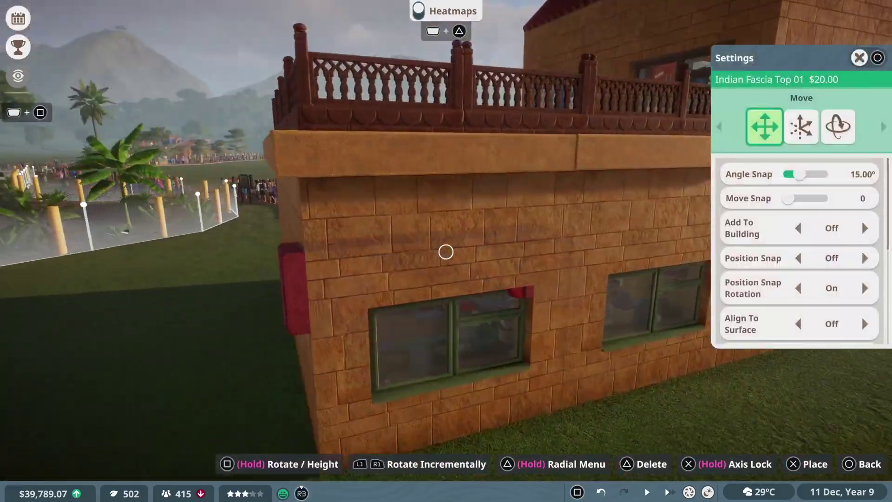
- Place the extra red Indian Fascia Top 01 around the corner on the side wall using Advanced Move
{"action": "key", "text": "z"}
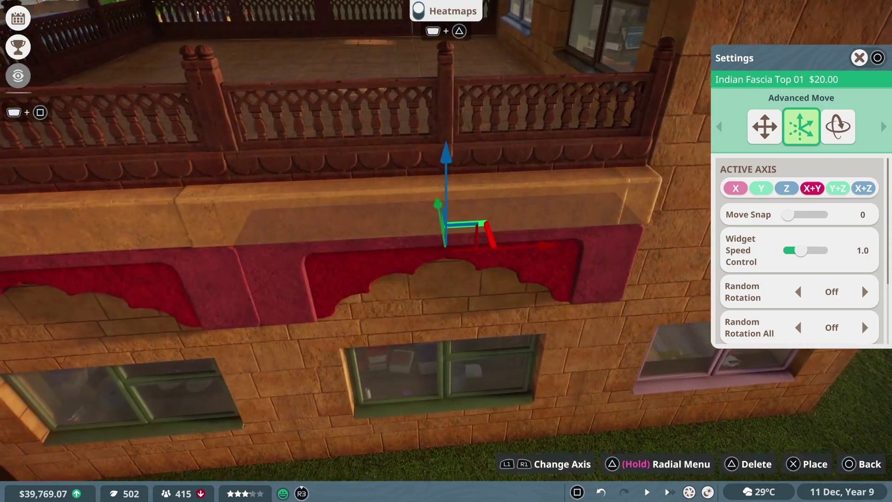
{"action": "key", "text": "Escape"}
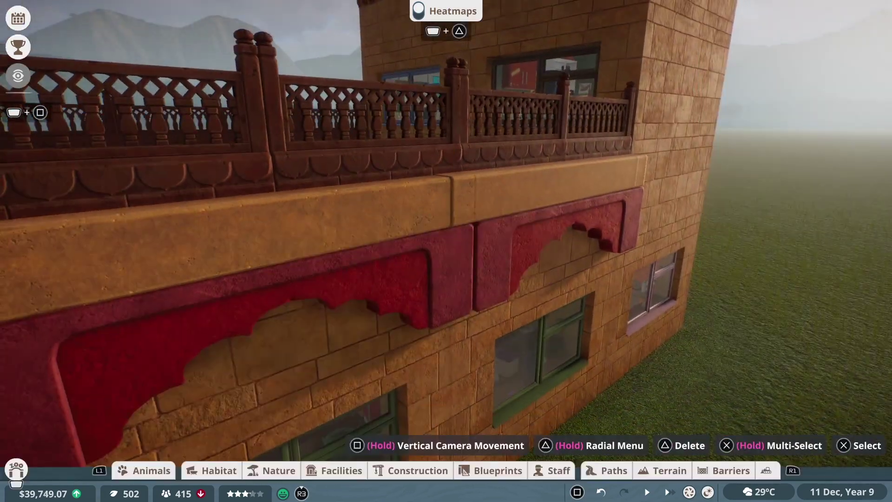
{"action": "key", "text": "Right"}
{"action": "key", "text": "Right"}
{"action": "key", "text": "Right"}
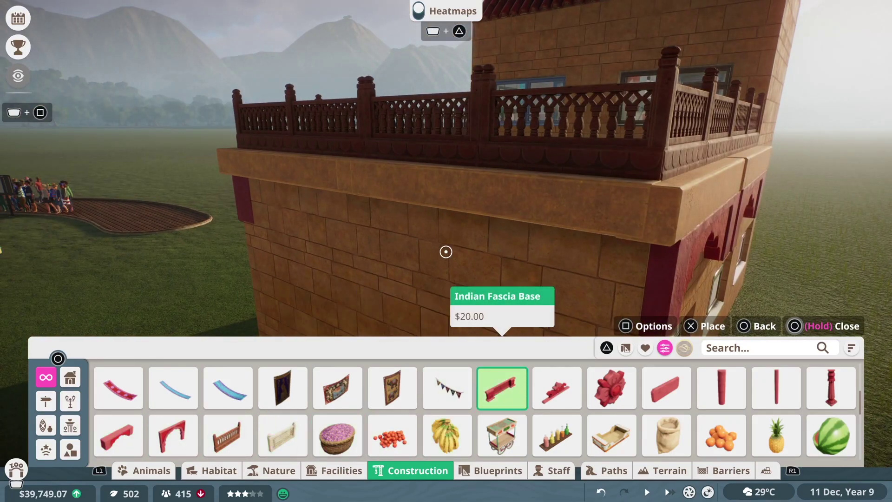
- Pick Indian Bay Window 03 and set Align To Surface to On
{"action": "key", "text": "Return"}
{"action": "key", "text": "Escape"}
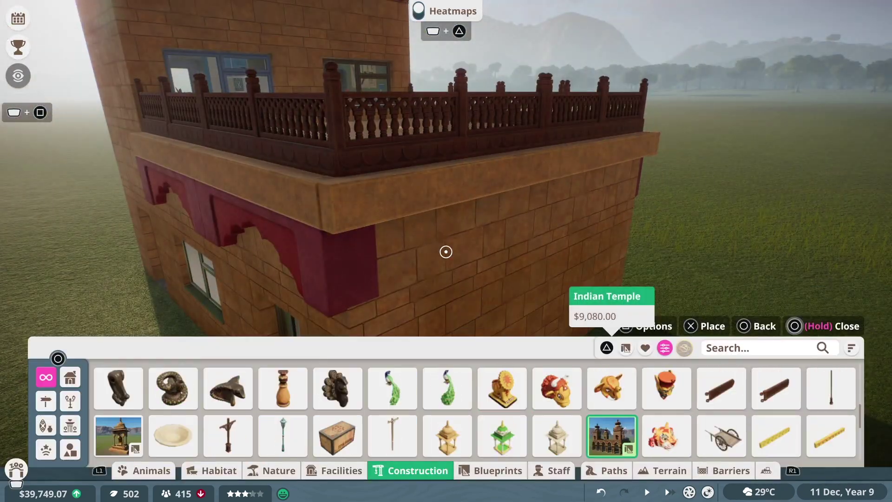
{"action": "key", "text": "Left"}
{"action": "key", "text": "Left"}
{"action": "key", "text": "Return"}
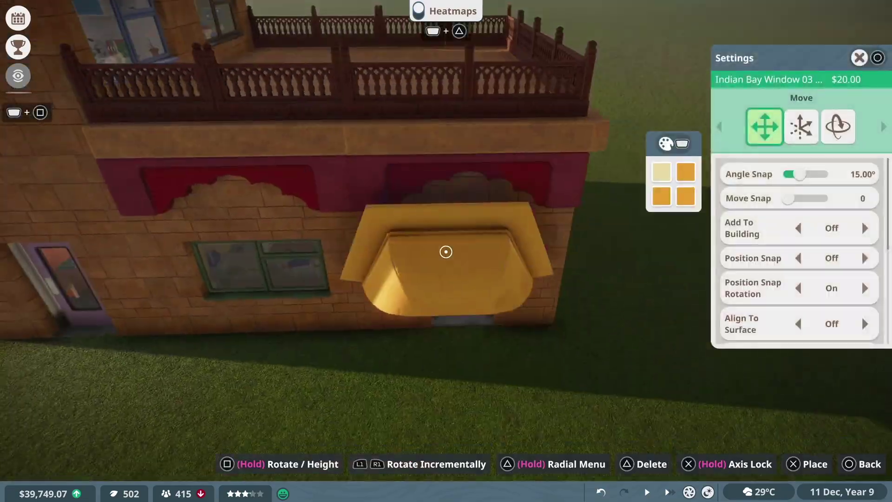
{"action": "key", "text": "Down"}
{"action": "key", "text": "Down"}
{"action": "key", "text": "Right"}
{"action": "scroll", "coordinate": [445, 252], "scroll_direction": "down", "scroll_amount": 5}
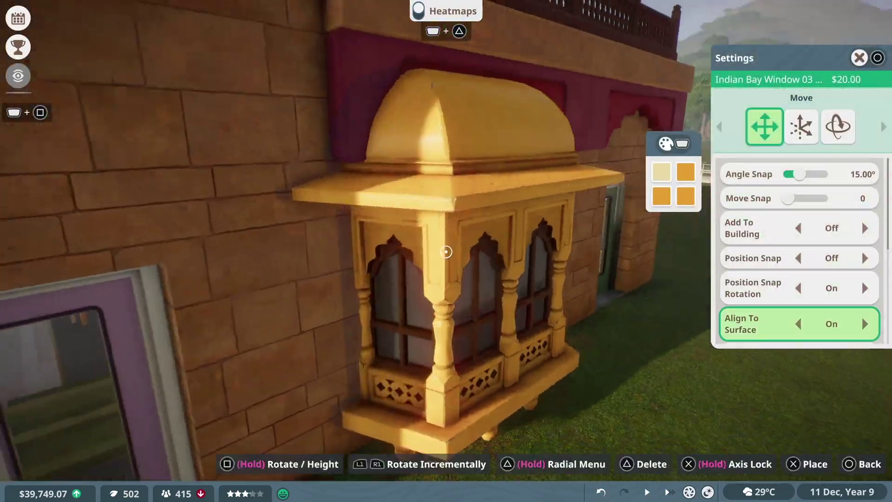
{"action": "scroll", "coordinate": [446, 251], "scroll_direction": "up", "scroll_amount": 5}
{"action": "scroll", "coordinate": [446, 252], "scroll_direction": "down", "scroll_amount": 3}
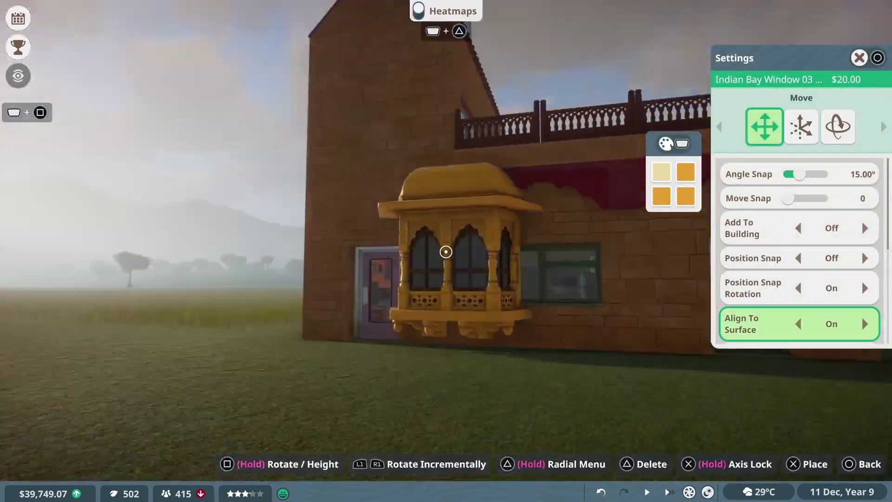
{"action": "scroll", "coordinate": [445, 251], "scroll_direction": "up", "scroll_amount": 4}
{"action": "key", "text": "Escape"}
- Place the bay window on the tower's gable wall and recolour it lime green and grey
{"action": "key", "text": "Return"}
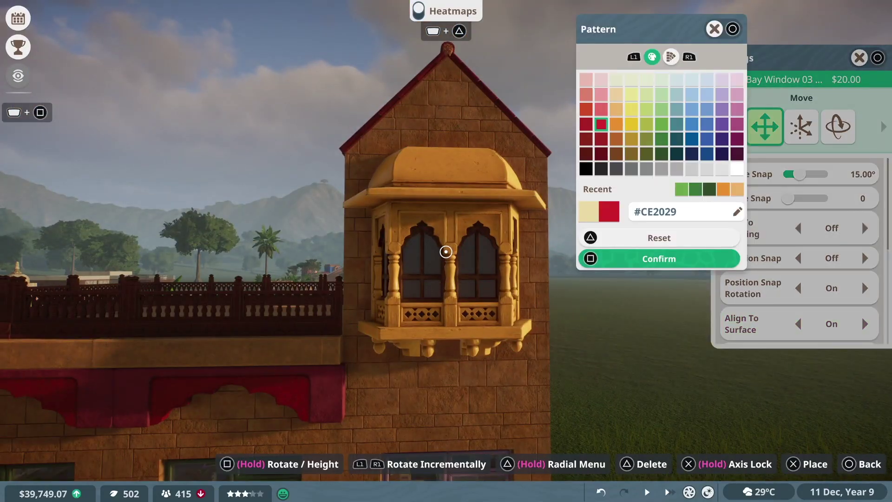
{"action": "key", "text": "Escape"}
{"action": "key", "text": "Return"}
{"action": "scroll", "coordinate": [446, 251], "scroll_direction": "left", "scroll_amount": 3}
{"action": "key", "text": "Return"}
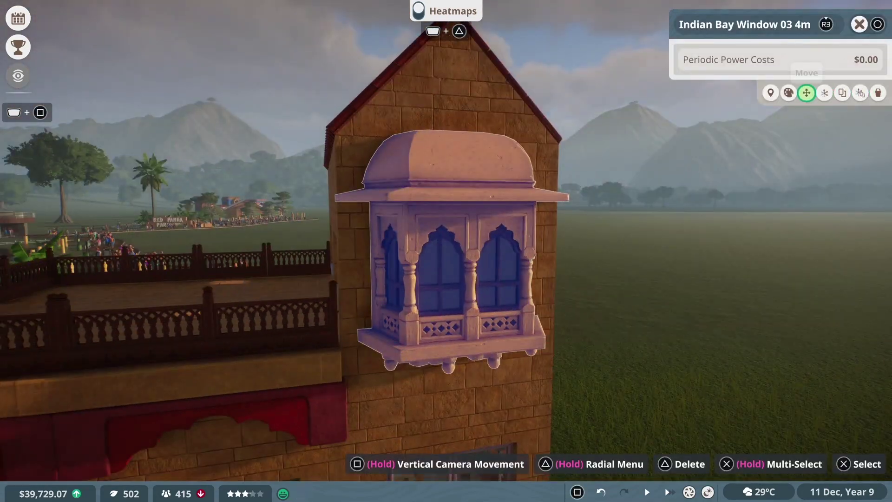
{"action": "key", "text": "Return"}
{"action": "key", "text": "Return"}
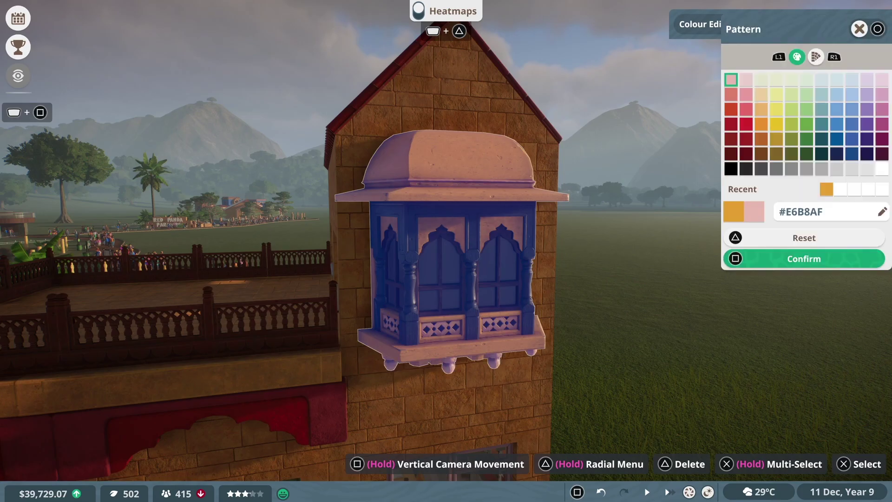
{"action": "key", "text": "Up"}
{"action": "key", "text": "Up"}
{"action": "key", "text": "Up"}
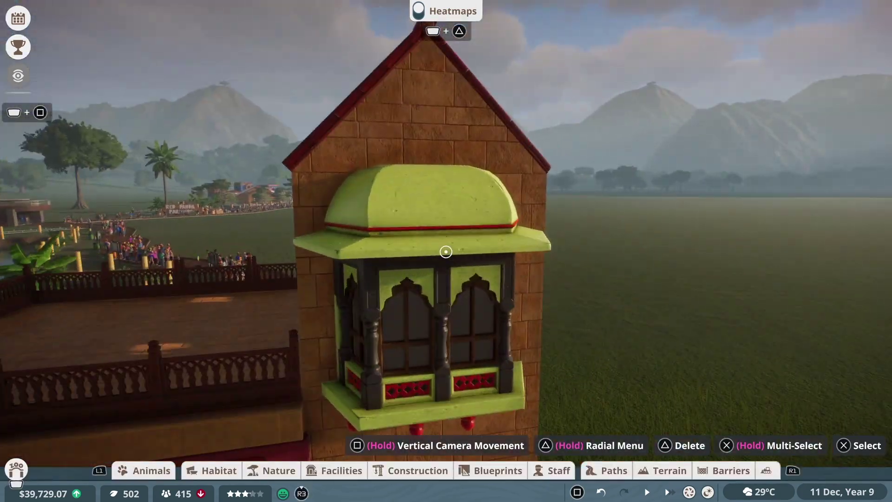
{"action": "key", "text": "Return"}
{"action": "key", "text": "Return"}
{"action": "key", "text": "Return"}
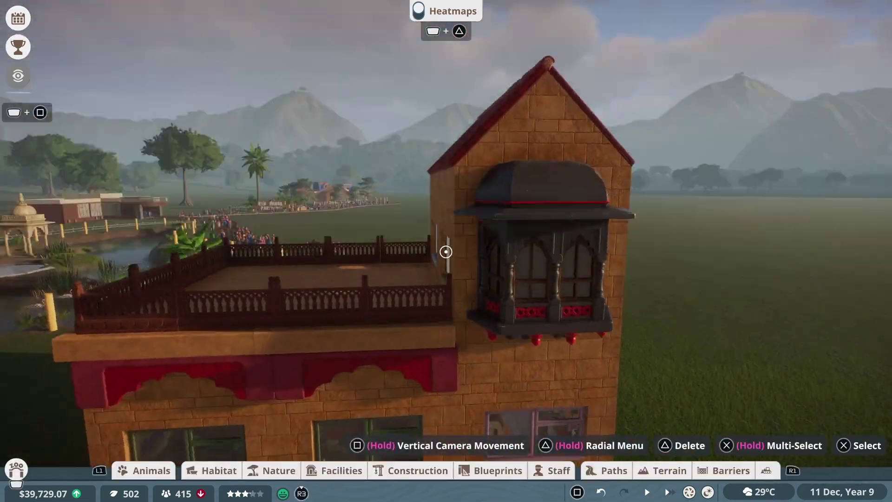
{"action": "key", "text": "Escape"}
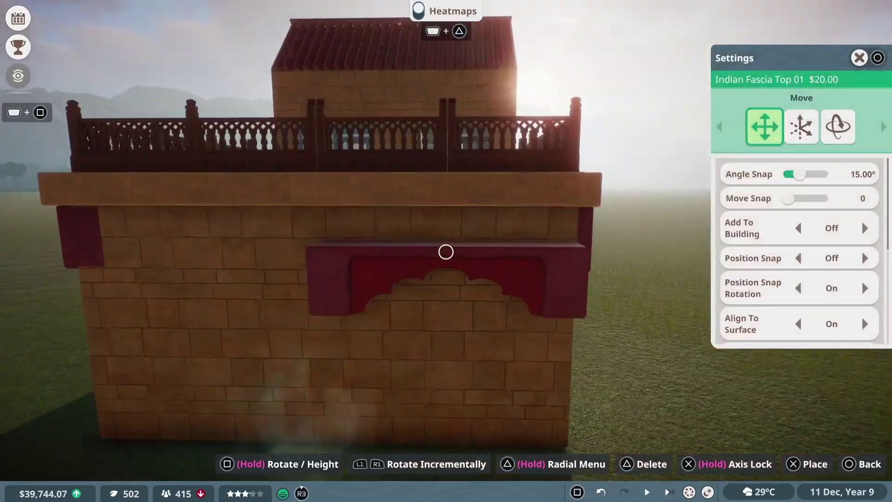
- Hold the Indian Fascia Pillar Plain beside the side doorway beneath the red fascia
{"action": "scroll", "coordinate": [445, 251], "scroll_direction": "up", "scroll_amount": 5}
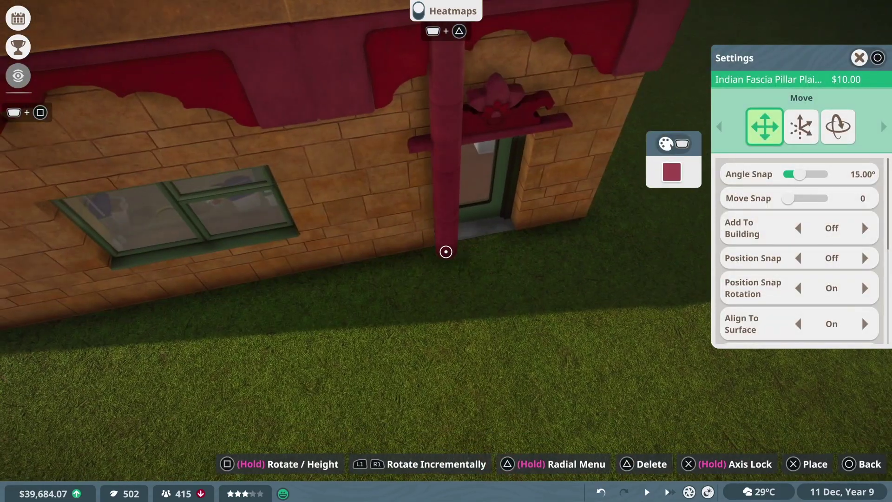
- Place a plain fascia pillar at the doorway and select it for repositioning
{"action": "key", "text": "Tab"}
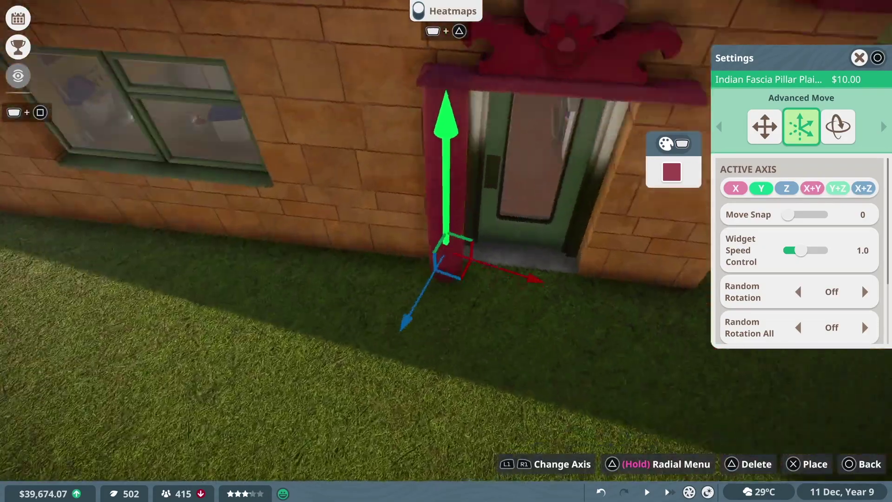
{"action": "key", "text": "Return"}
{"action": "key", "text": "ctrl"}
{"action": "key", "text": "Return"}
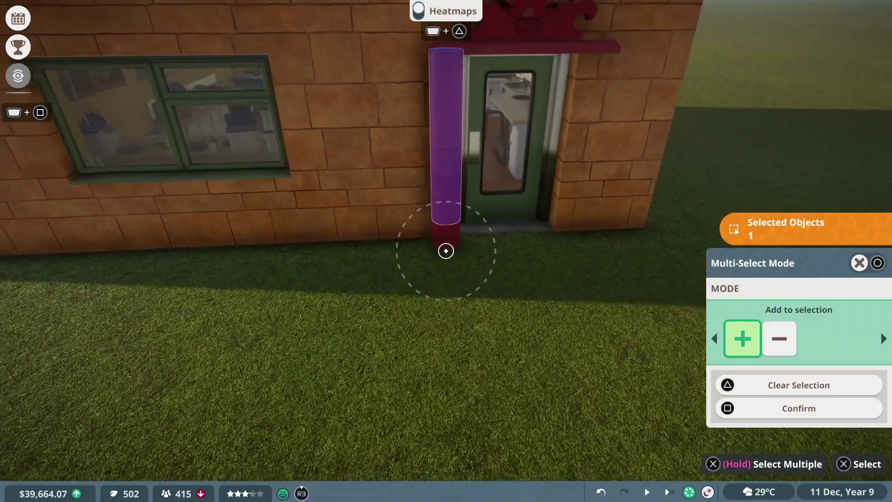
{"action": "key", "text": "Return"}
{"action": "key", "text": "Return"}
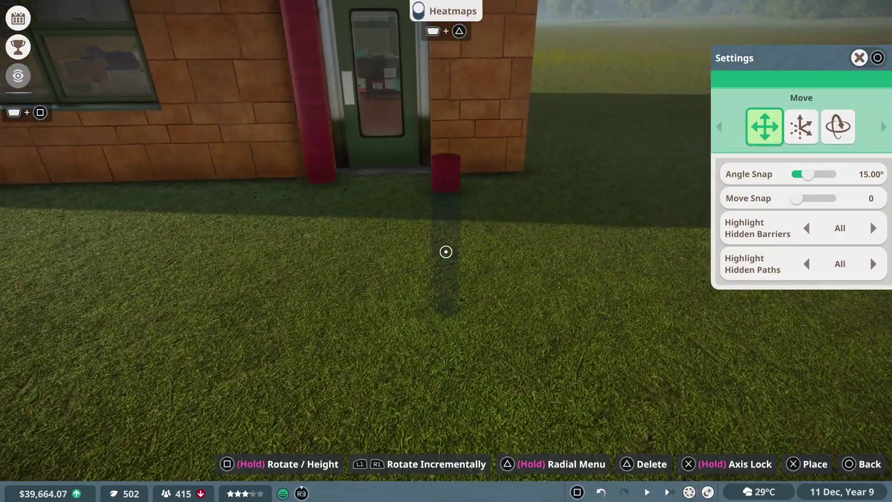
- Align the pillars against the doorway by cycling Advanced Move axes, then place them
{"action": "key", "text": "Tab"}
{"action": "key", "text": "e"}
{"action": "key", "text": "e"}
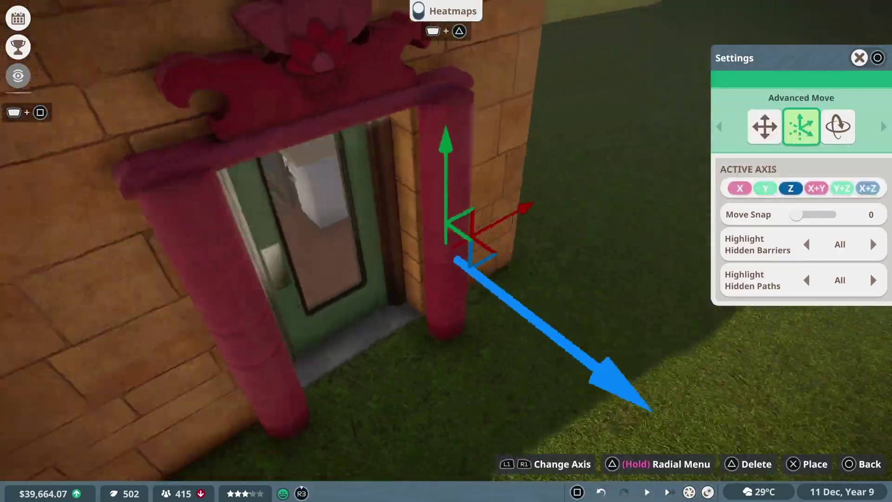
{"action": "key", "text": "q"}
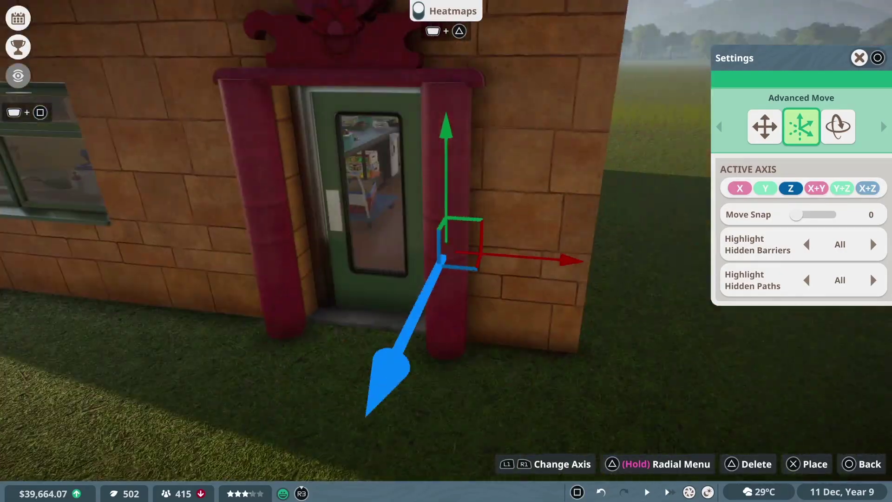
{"action": "key", "text": "e"}
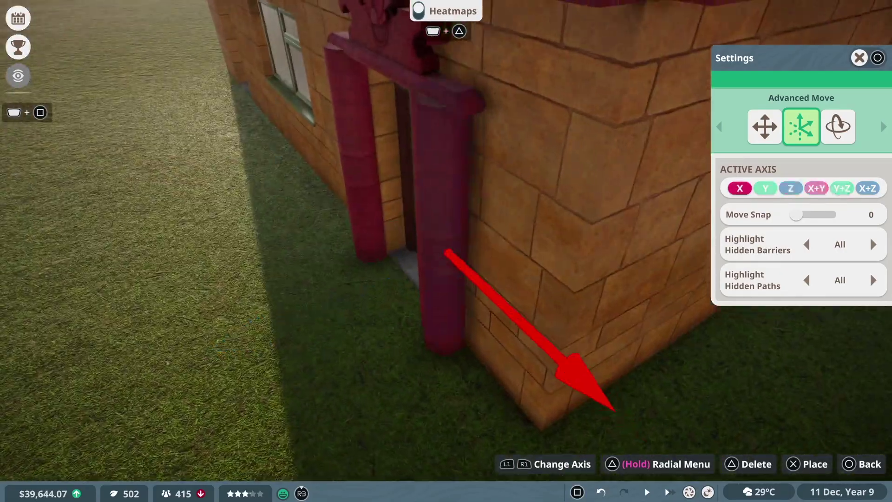
{"action": "key", "text": "q"}
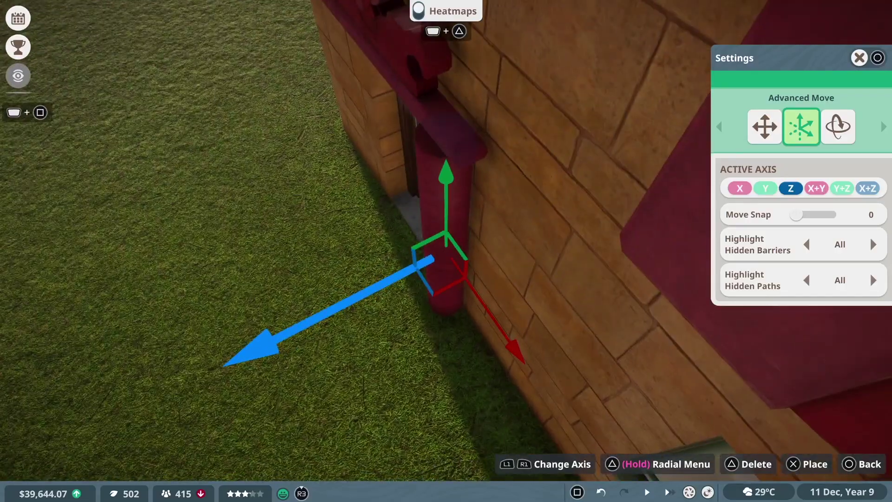
{"action": "key", "text": "q"}
{"action": "key", "text": "e"}
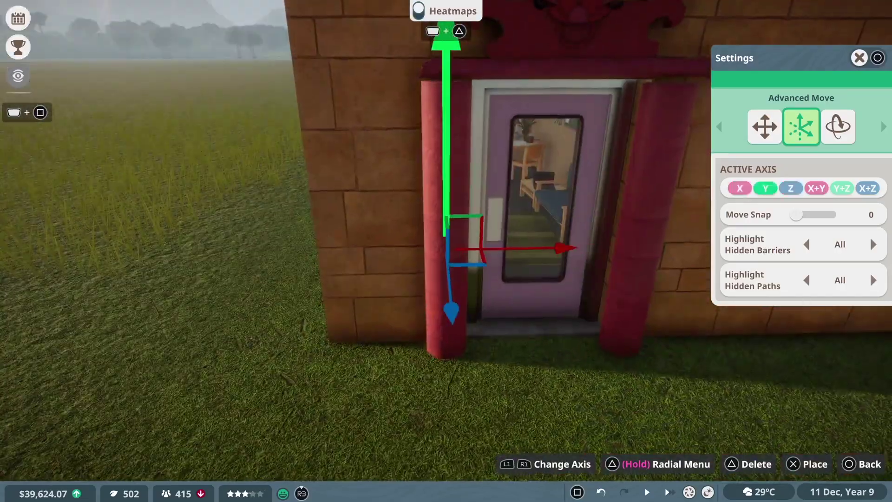
{"action": "key", "text": "Return"}
- Adjust the right-hand pillar so red pillars flank both doorways
{"action": "key", "text": "Escape"}
{"action": "scroll", "coordinate": [446, 251], "scroll_direction": "up", "scroll_amount": 3}
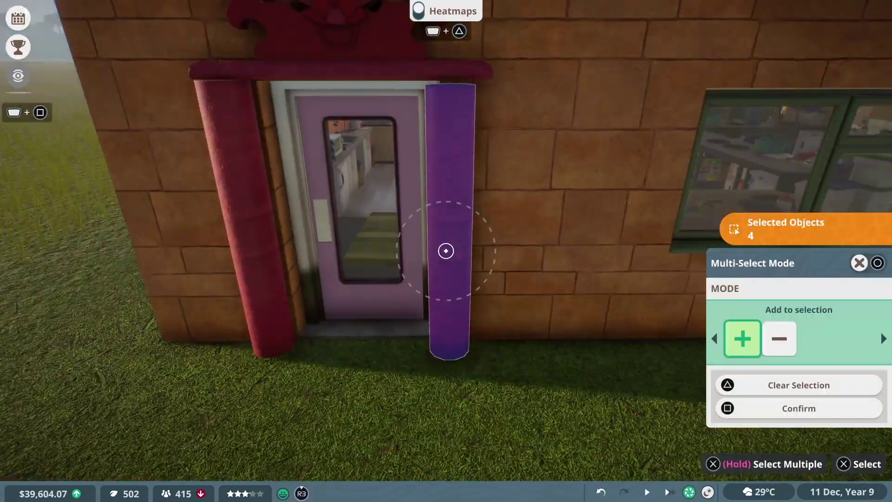
{"action": "key", "text": "Escape"}
{"action": "scroll", "coordinate": [446, 251], "scroll_direction": "down", "scroll_amount": 3}
{"action": "left_click", "coordinate": [446, 251]}
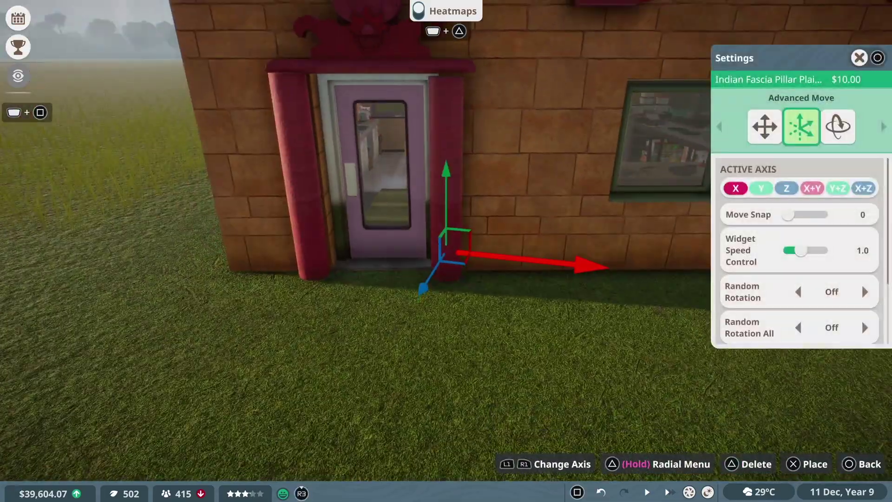
{"action": "key", "text": "Escape"}
{"action": "scroll", "coordinate": [445, 251], "scroll_direction": "down", "scroll_amount": 3}
- Place an Indian Educational Zoopedia Frame Lattice around an upper window, aligned with Advanced Move
{"action": "key", "text": "e"}
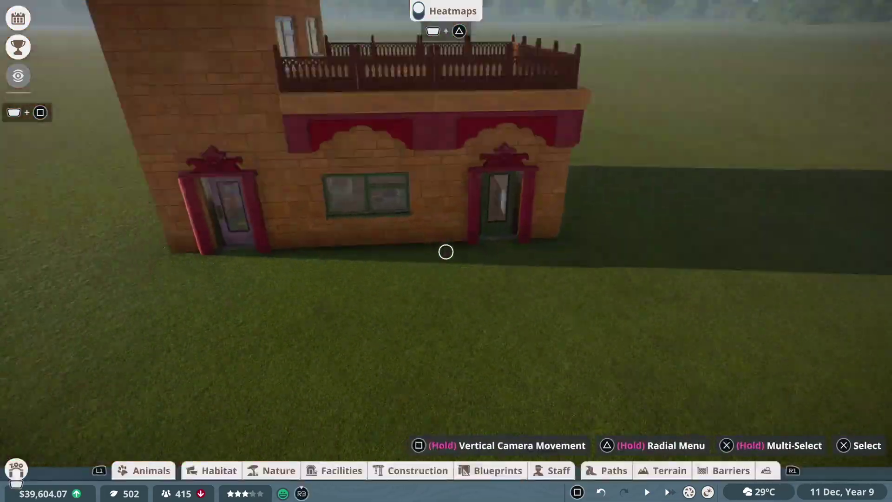
{"action": "scroll", "coordinate": [446, 251], "scroll_direction": "up", "scroll_amount": 5}
{"action": "scroll", "coordinate": [446, 251], "scroll_direction": "down", "scroll_amount": 3}
{"action": "key", "text": "n"}
{"action": "scroll", "coordinate": [446, 251], "scroll_direction": "up", "scroll_amount": 2}
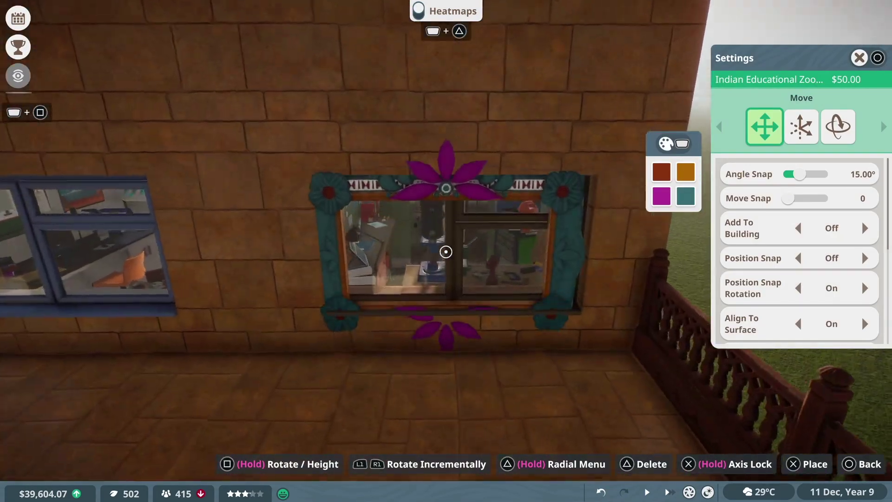
{"action": "key", "text": "Tab"}
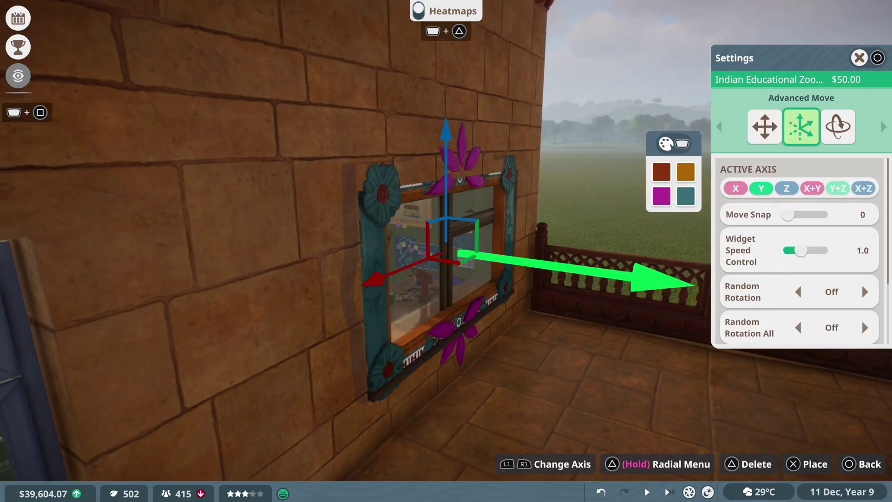
{"action": "key", "text": "e"}
{"action": "key", "text": "Tab"}
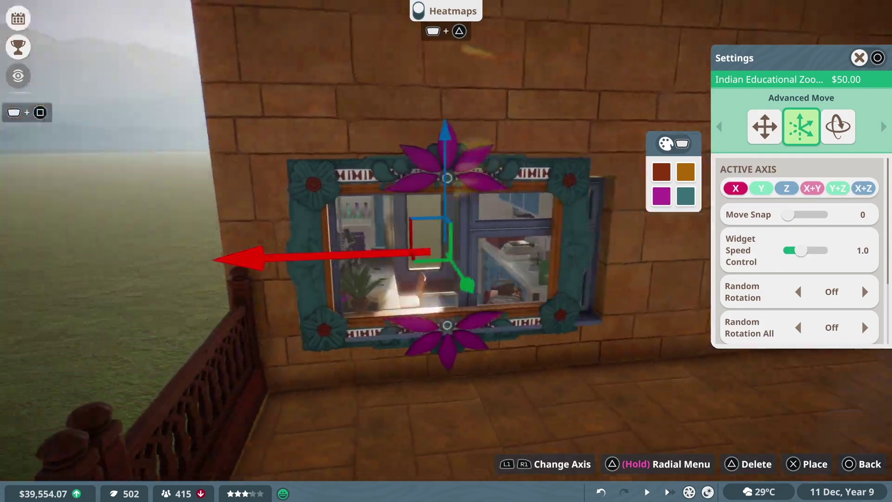
{"action": "key", "text": "e"}
{"action": "key", "text": "Return"}
- Fit another Zoopedia frame over the next window, sliding it along X, Y and vertical axes
{"action": "key", "text": "Escape"}
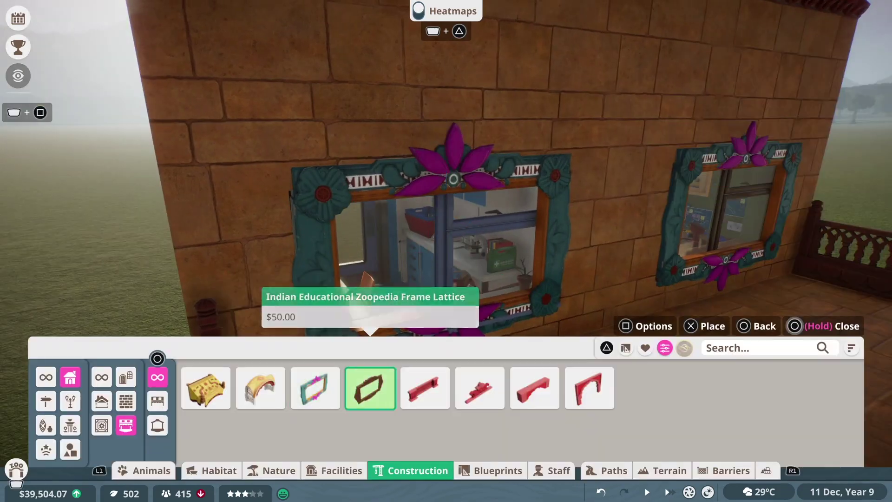
{"action": "key", "text": "Return"}
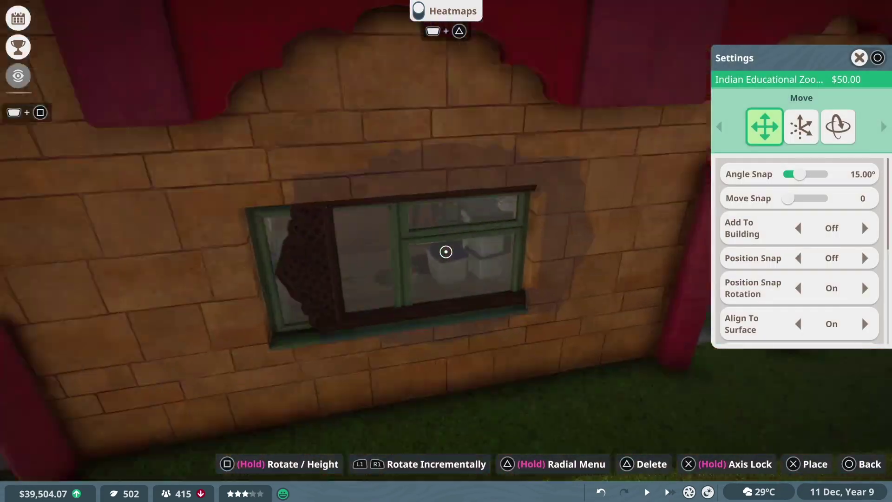
{"action": "key", "text": "Escape"}
{"action": "key", "text": "Return"}
{"action": "key", "text": "e"}
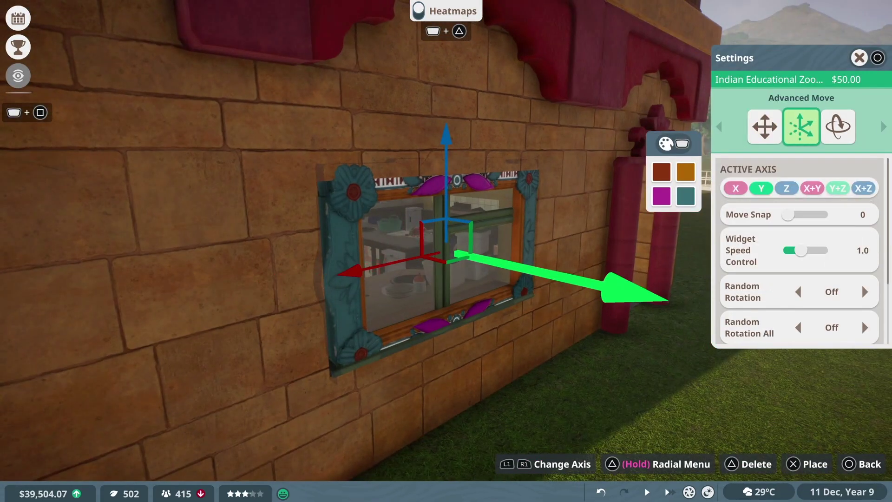
{"action": "key", "text": "Tab"}
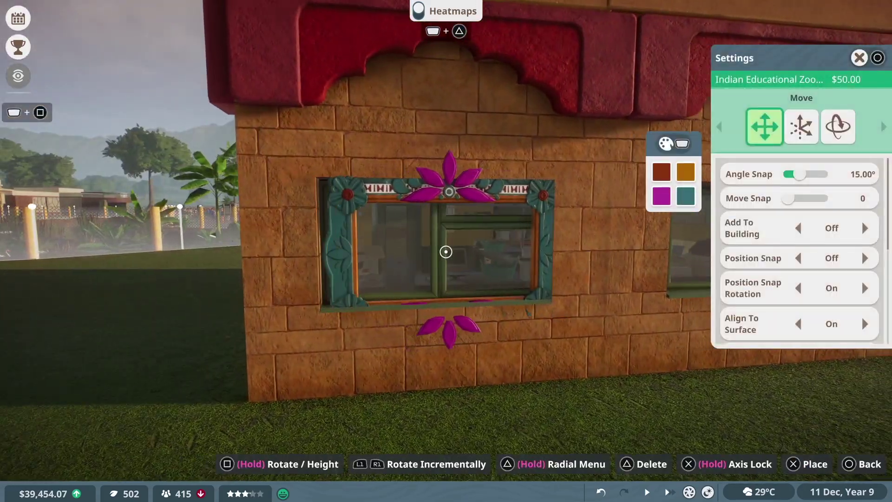
{"action": "key", "text": "e"}
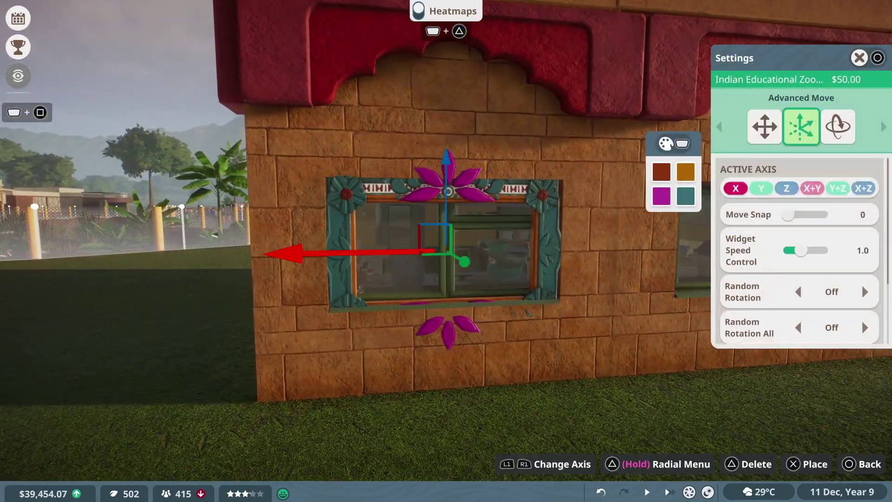
{"action": "key", "text": "Tab"}
{"action": "key", "text": "Tab"}
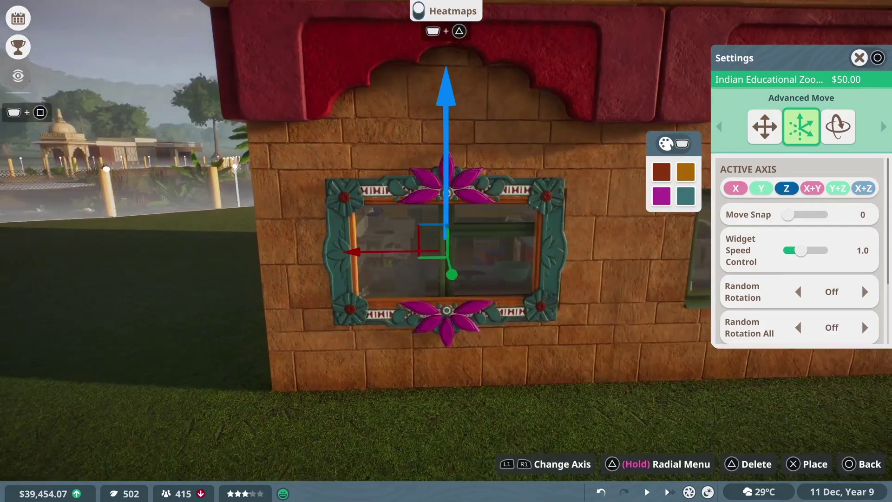
{"action": "key", "text": "Tab"}
{"action": "key", "text": "Tab"}
{"action": "key", "text": "Tab"}
{"action": "key", "text": "Tab"}
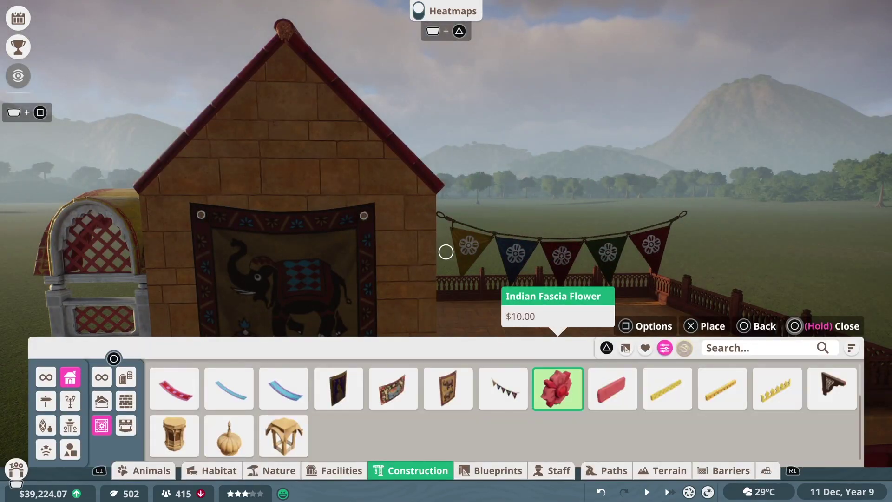
- Place the red Indian Fascia Flower on the gable and choose Indian Trims 01
{"action": "key", "text": "Return"}
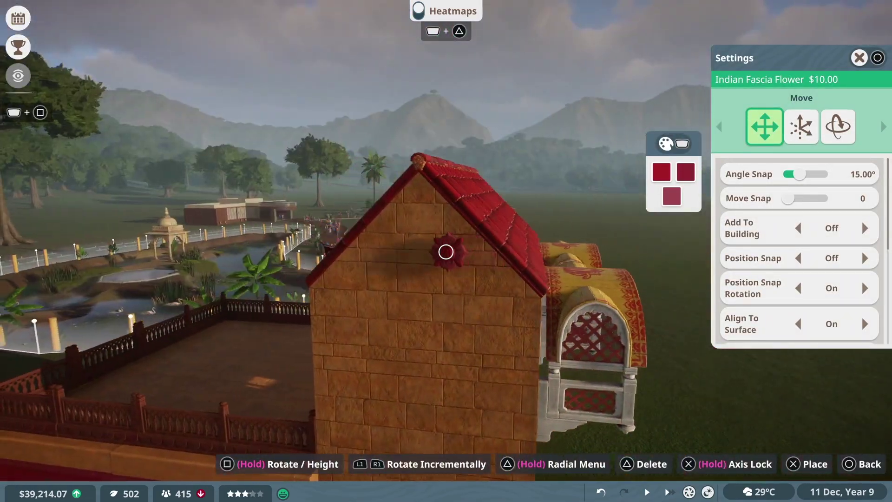
{"action": "key", "text": "Return"}
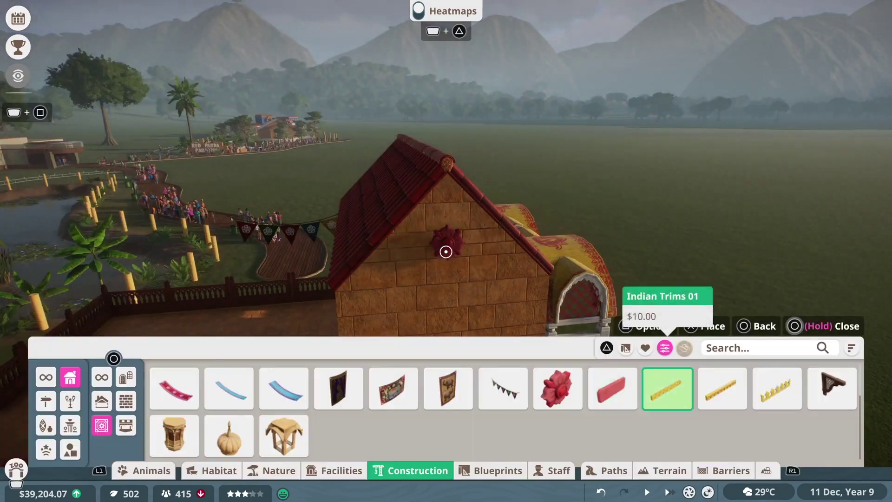
{"action": "key", "text": "Return"}
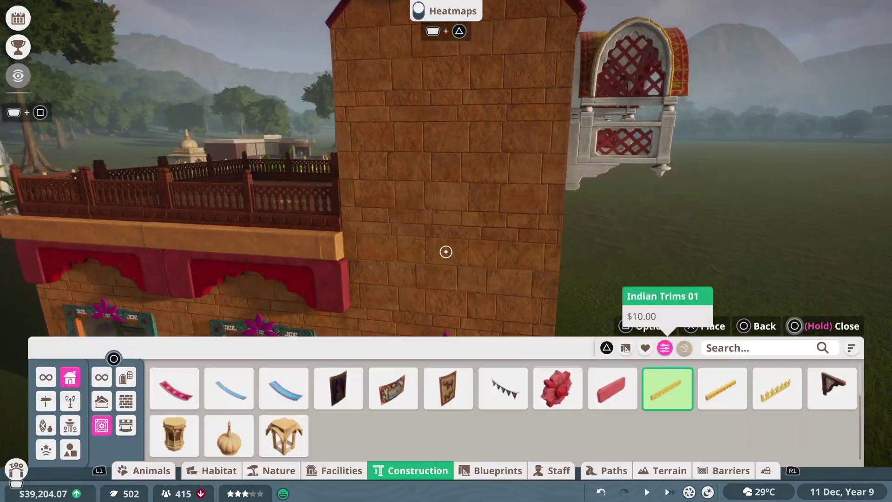
- Add an Indian Wall Light Bracket beside the doorway and pick up the Indian Wall Tower Base
{"action": "key", "text": "Return"}
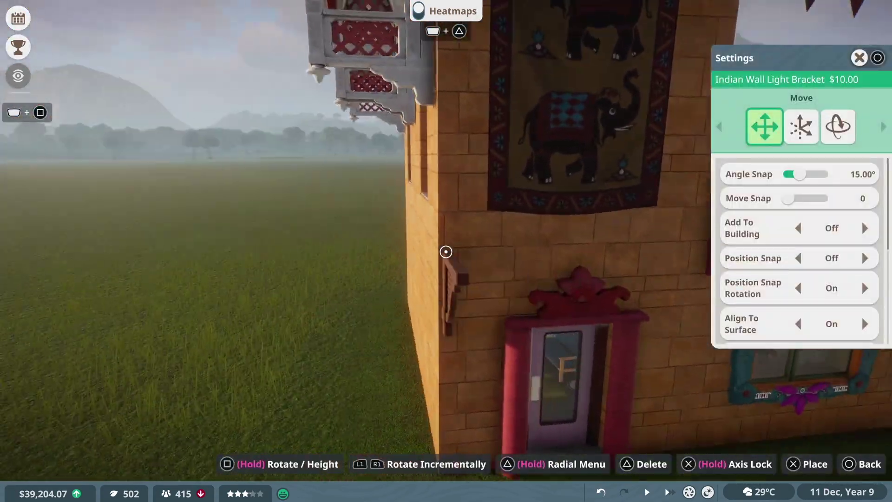
{"action": "key", "text": "Return"}
{"action": "key", "text": "Escape"}
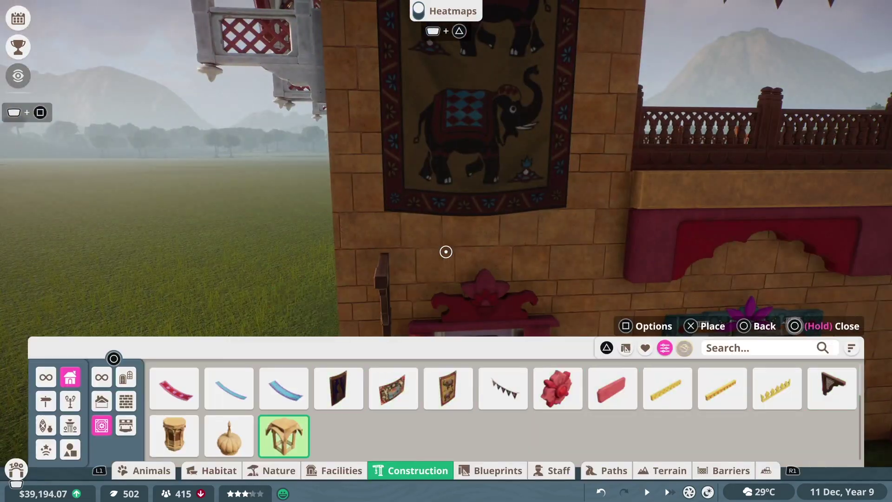
{"action": "key", "text": "Return"}
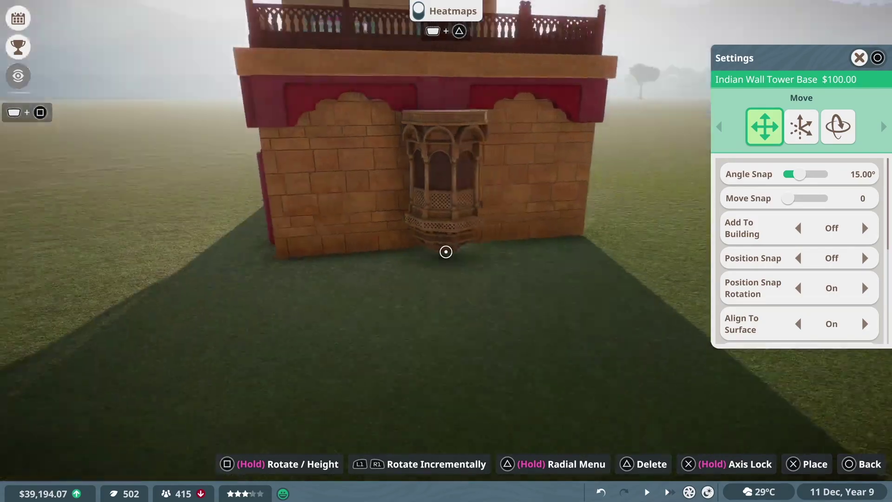
- Stack an Indian Wall Tower base, Mid and Cap against the front wall
{"action": "key", "text": "Return"}
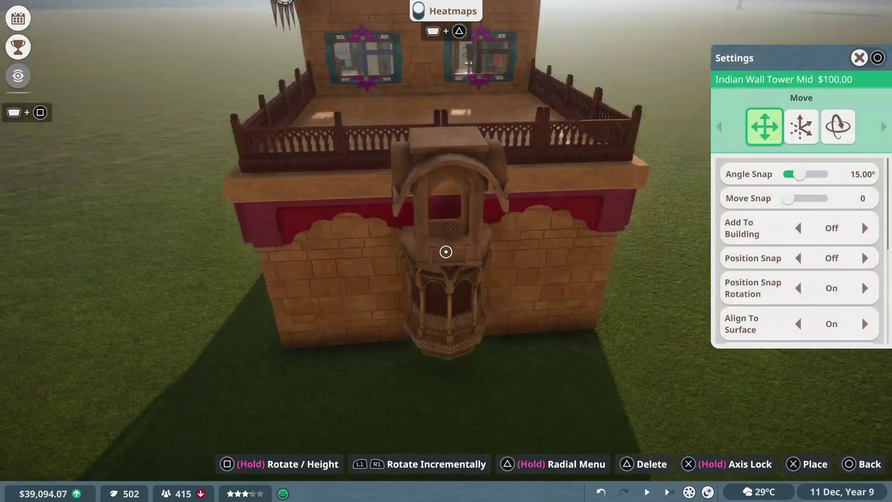
{"action": "key", "text": "Return"}
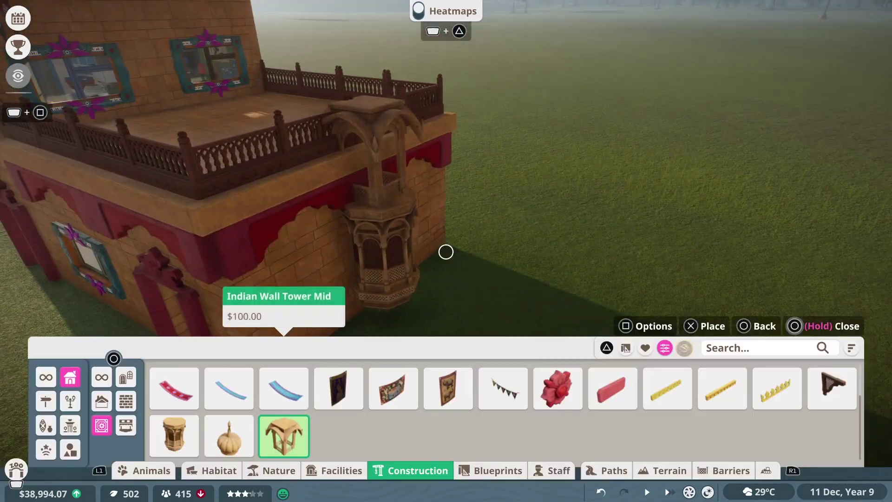
{"action": "key", "text": "Right"}
{"action": "key", "text": "Return"}
{"action": "key", "text": "Return"}
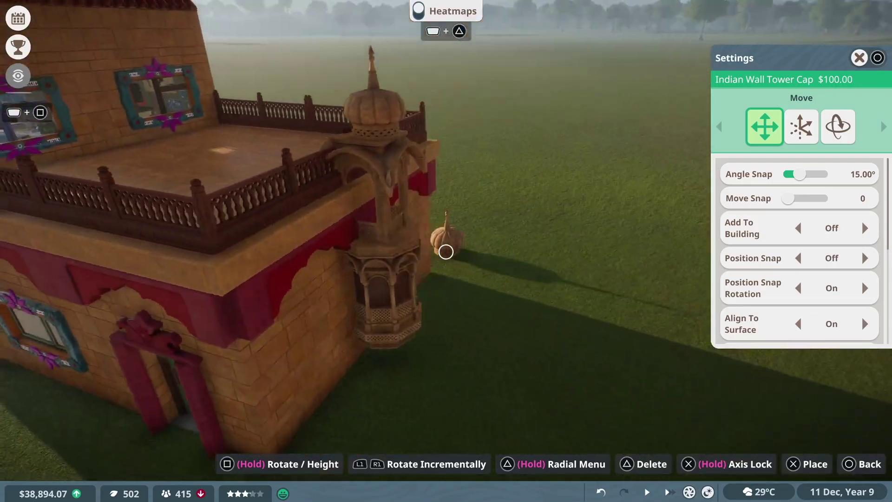
{"action": "key", "text": "Escape"}
- Delete the tower pieces and pick up Indian Architecture Decorative Element 02 for the roof
{"action": "key", "text": "Return"}
{"action": "key", "text": "Delete"}
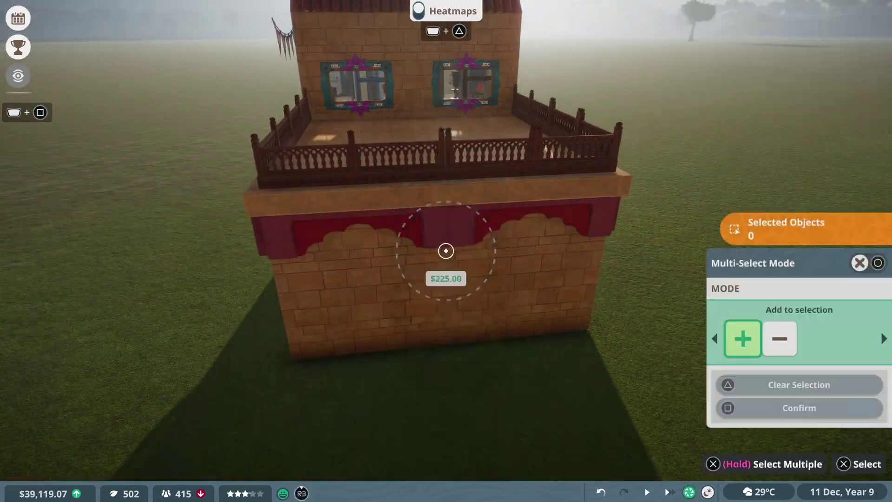
{"action": "key", "text": "Up"}
{"action": "key", "text": "Return"}
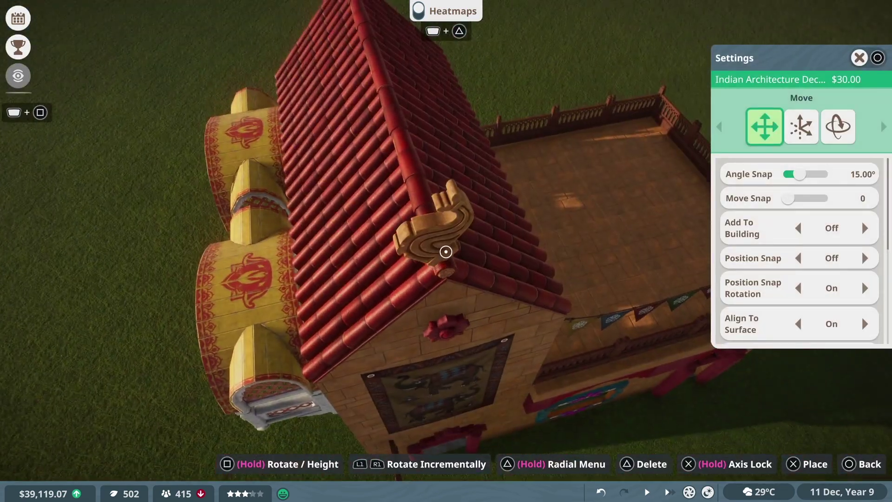
- Place S-shaped carved finials on both roof gable peaks
{"action": "key", "text": "Return"}
{"action": "key", "text": "Return"}
{"action": "key", "text": "Escape"}
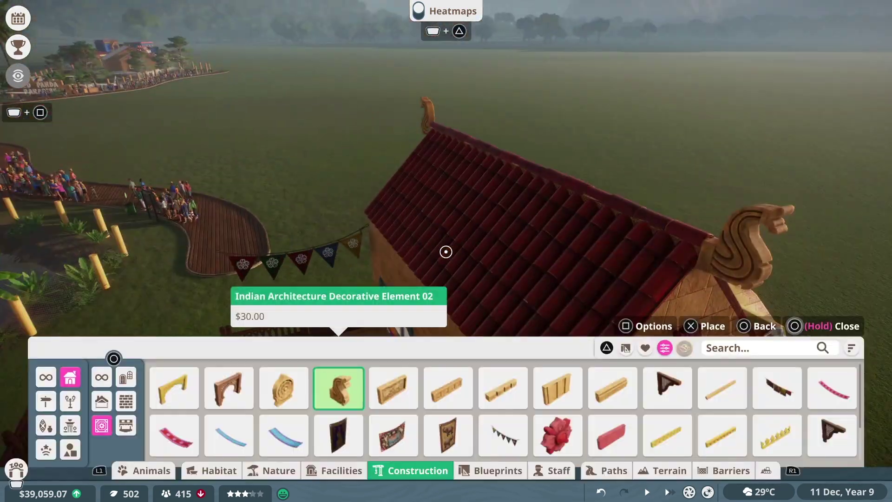
- Hang the elephant-patterned Indian Fabric Drapery 07 on the red clay roof
{"action": "key", "text": "Return"}
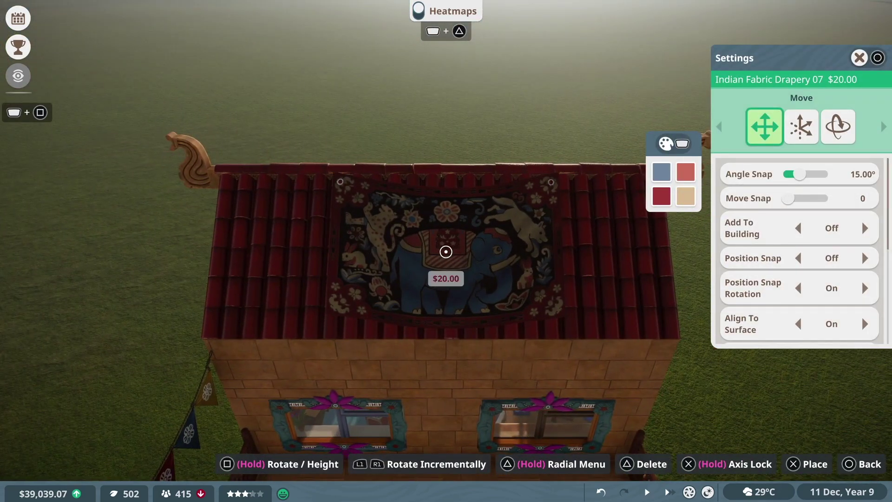
{"action": "key", "text": "Return"}
{"action": "key", "text": "Escape"}
{"action": "key", "text": "Left"}
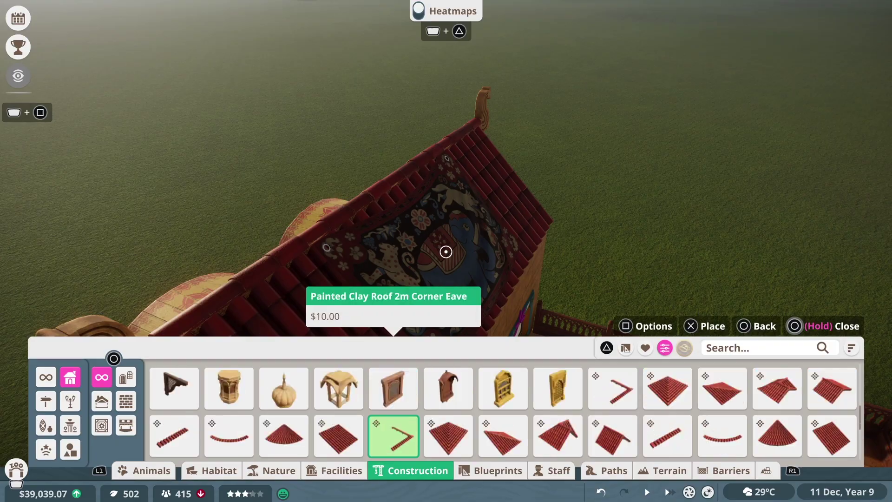
- Select the building's group and start editing Group 10
{"action": "key", "text": "Return"}
{"action": "key", "text": "Escape"}
{"action": "key", "text": "Escape"}
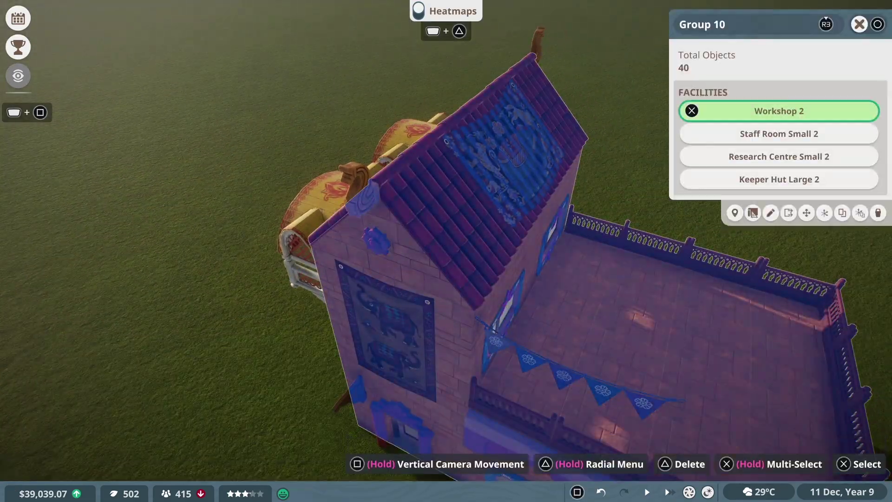
{"action": "key", "text": "Return"}
{"action": "key", "text": "Return"}
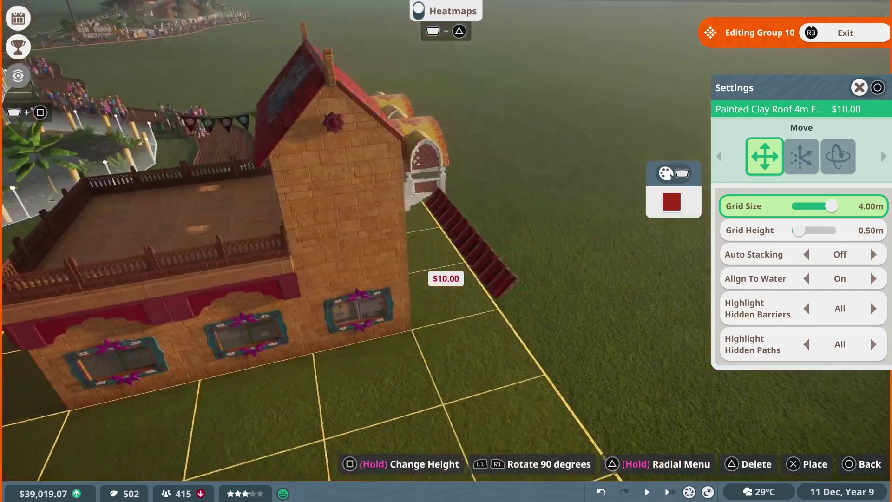
{"action": "key", "text": "Escape"}
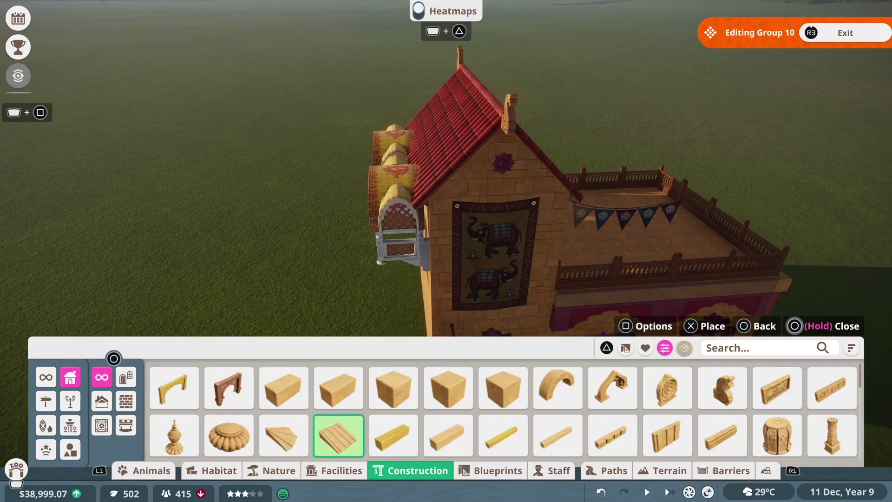
- Pick up the Indian Architecture Pillar with Align To Surface off, rotated upright
{"action": "key", "text": "Return"}
{"action": "key", "text": "Down"}
{"action": "key", "text": "Down"}
{"action": "key", "text": "Down"}
{"action": "key", "text": "Down"}
{"action": "key", "text": "Down"}
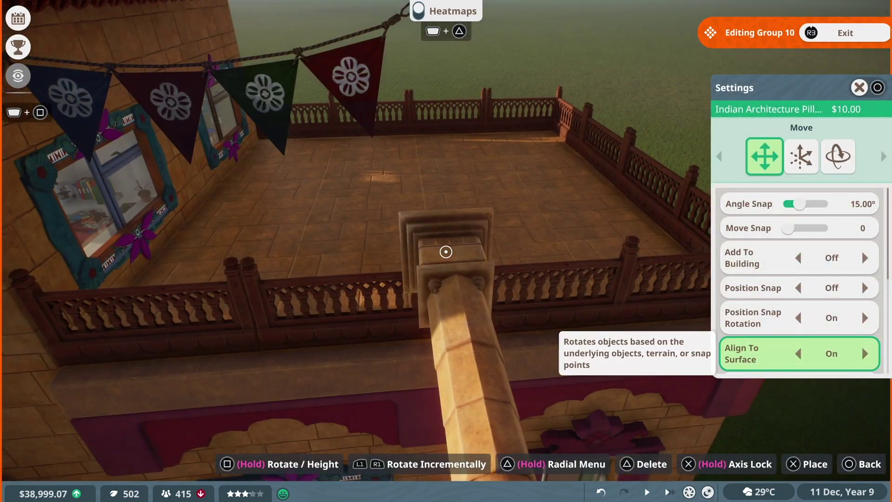
{"action": "key", "text": "Left"}
{"action": "key", "text": "Left"}
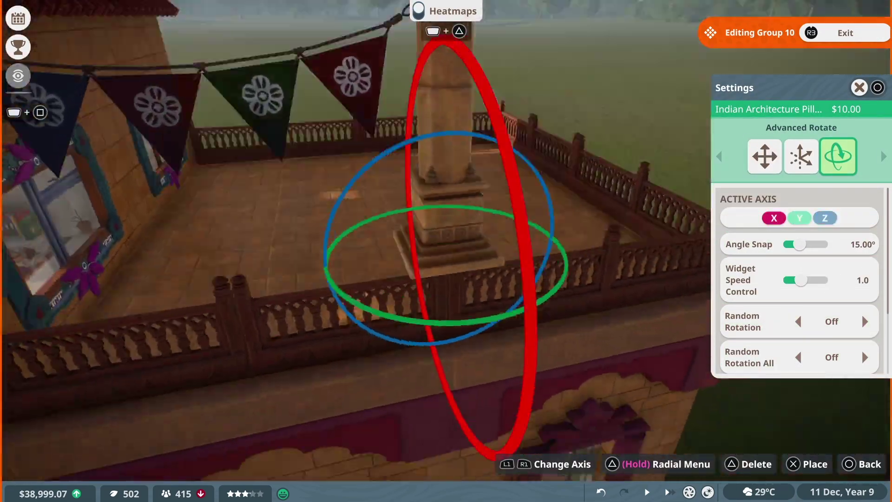
{"action": "key", "text": "Right"}
{"action": "key", "text": "Right"}
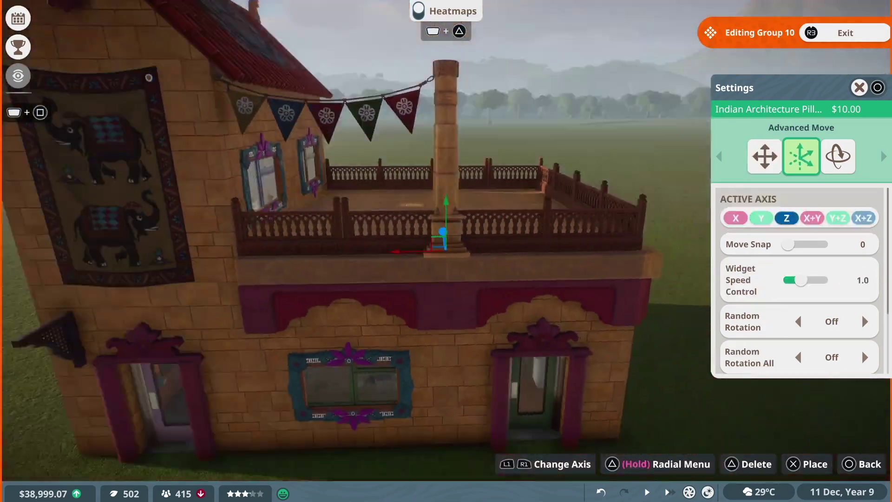
{"action": "key", "text": "Escape"}
{"action": "key", "text": "Return"}
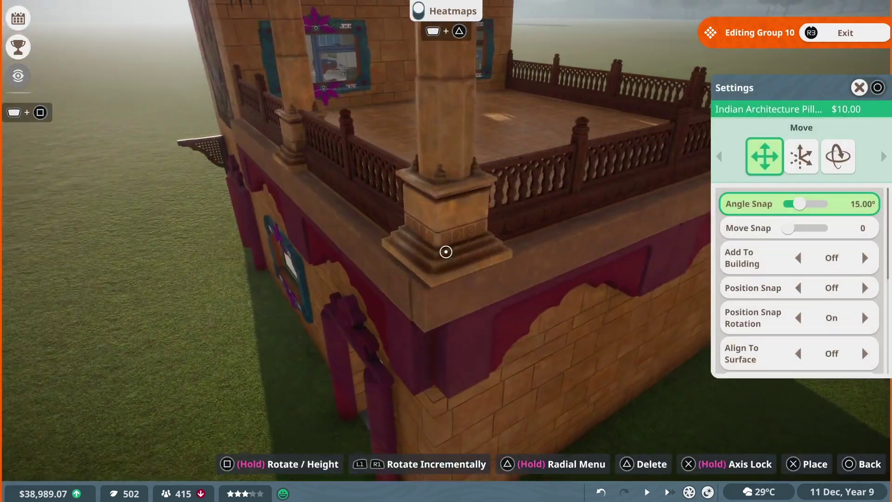
- Stand three sandstone pillars along the balcony railing, starting at the corner
{"action": "key", "text": "q"}
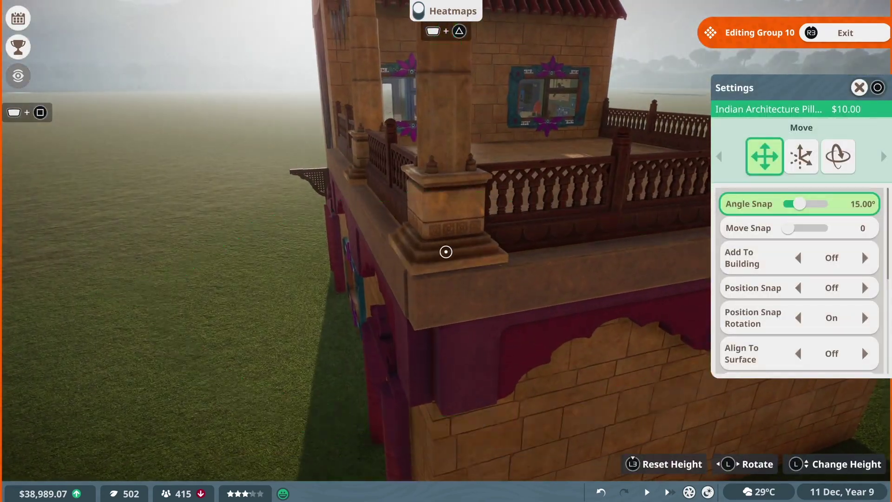
{"action": "key", "text": "Return"}
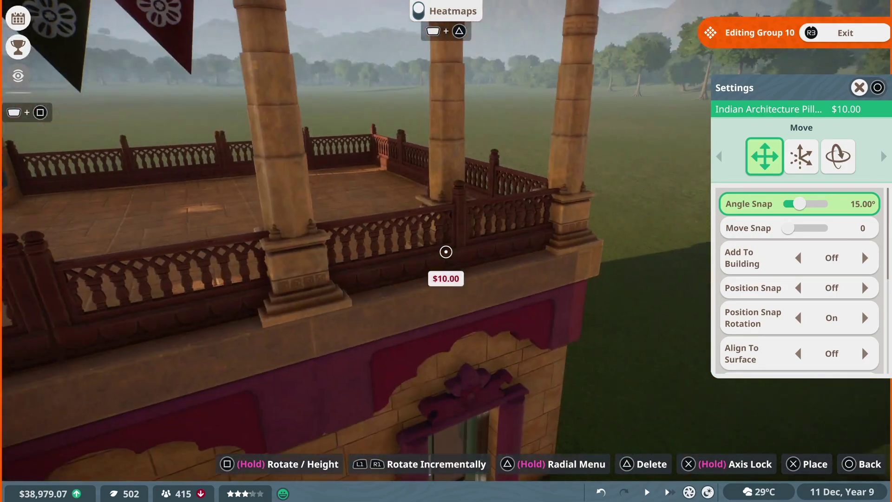
{"action": "key", "text": "Return"}
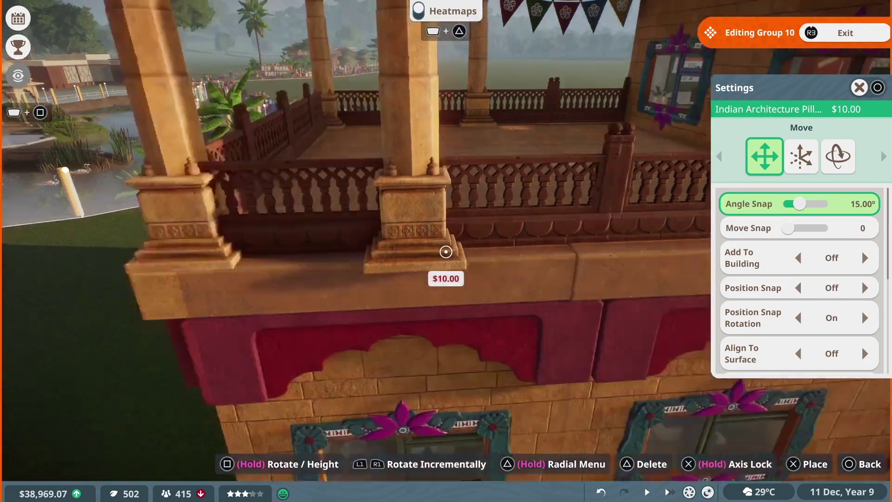
{"action": "key", "text": "Return"}
{"action": "key", "text": "Escape"}
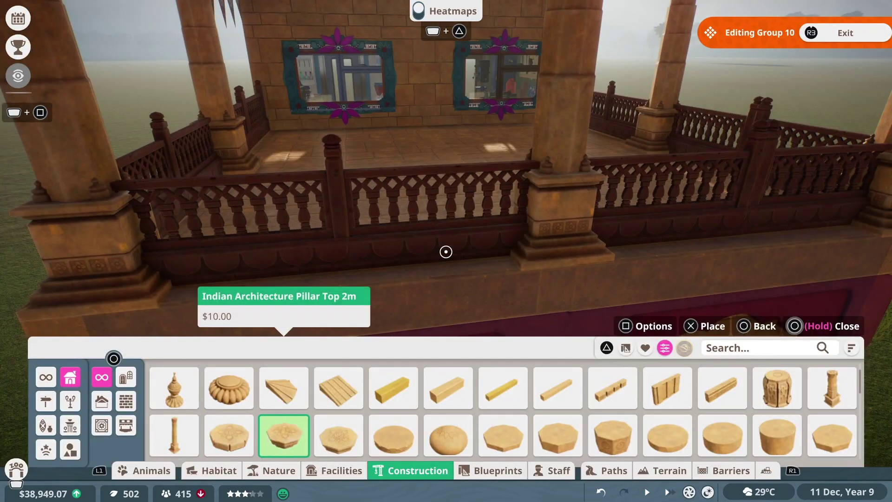
- Select the existing flag bunting strand and duplicate it, constrained to vertical movement
{"action": "key", "text": "Right"}
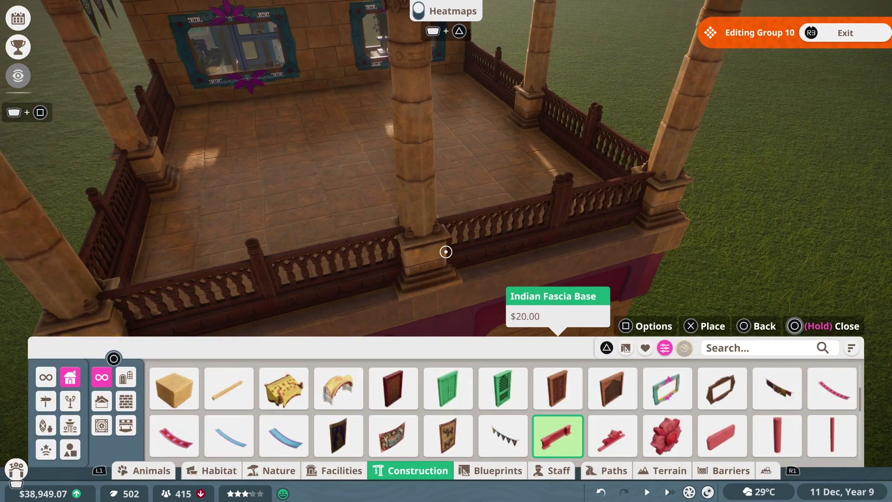
{"action": "key", "text": "Return"}
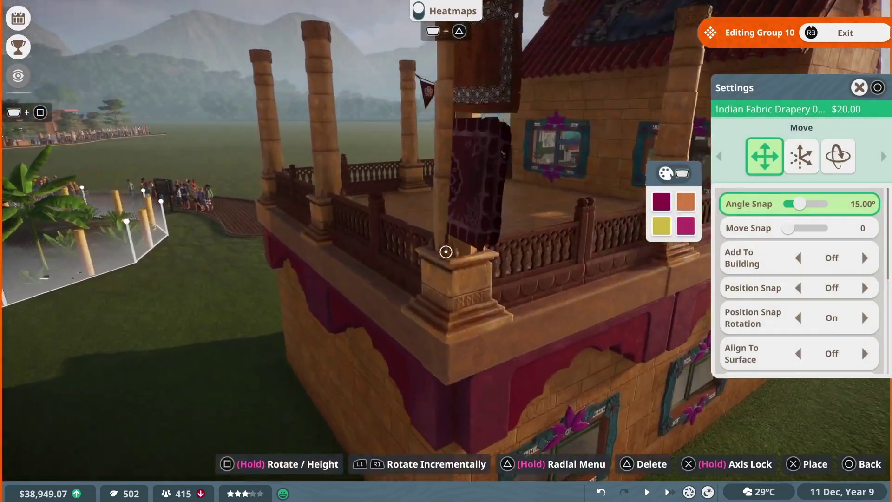
{"action": "key", "text": "Escape"}
{"action": "key", "text": "Escape"}
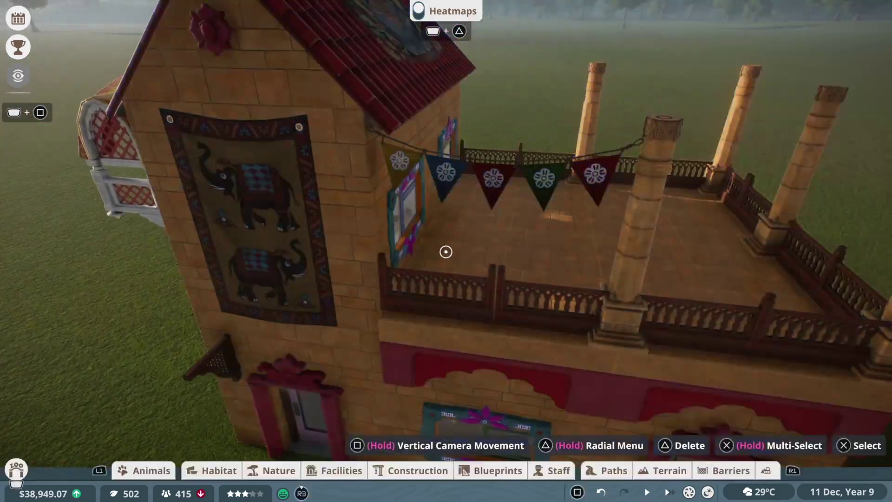
{"action": "key", "text": "Return"}
{"action": "key", "text": "Return"}
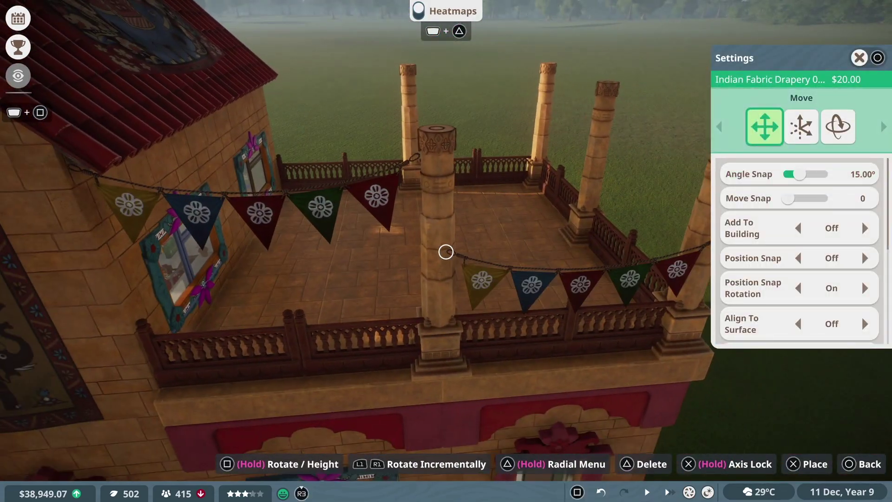
{"action": "key", "text": "Right"}
{"action": "key", "text": "Right"}
{"action": "key", "text": "Right"}
{"action": "key", "text": "Return"}
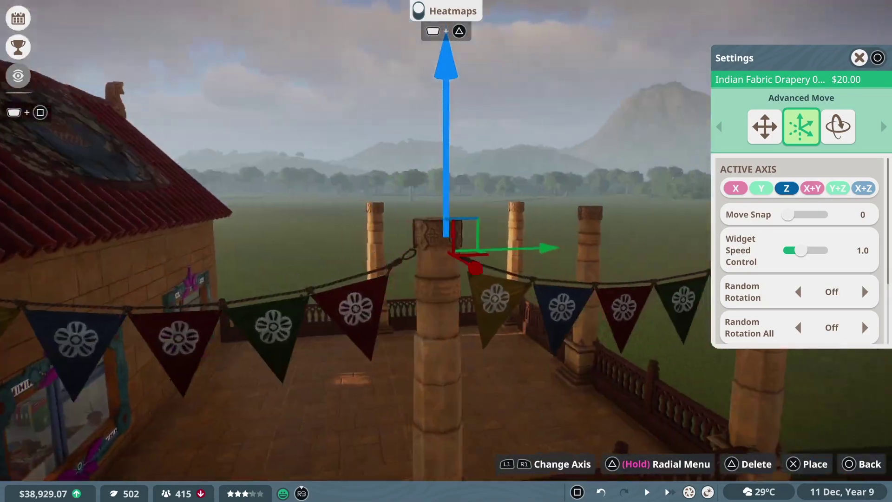
- Place two bunting copies between the balcony pillars using axis-constrained movement
{"action": "key", "text": "Left"}
{"action": "key", "text": "Left"}
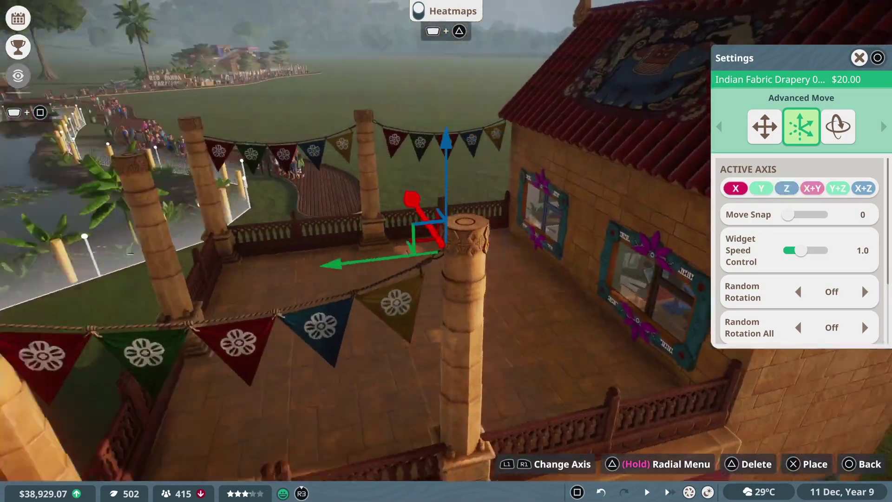
{"action": "key", "text": "Right"}
{"action": "key", "text": "Return"}
{"action": "key", "text": "Escape"}
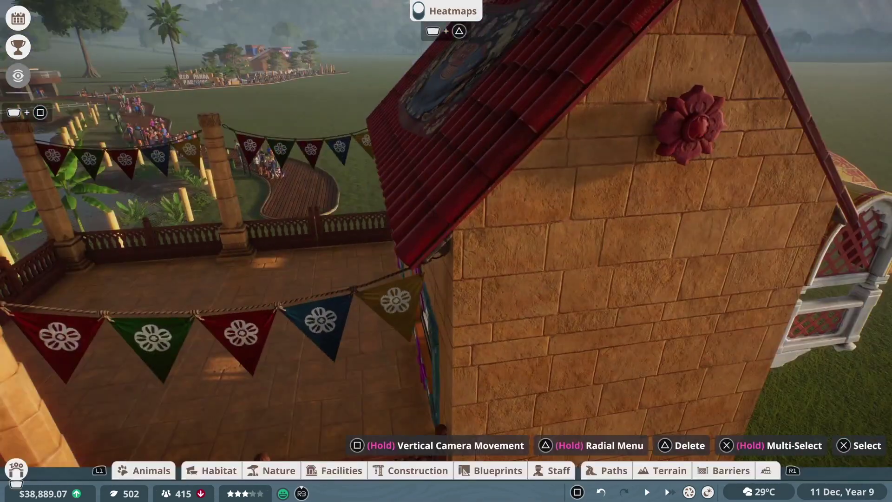
- Hang Indian Fabric Drapery 01 rugs sideways in a row between the terrace pillars
{"action": "key", "text": "Escape"}
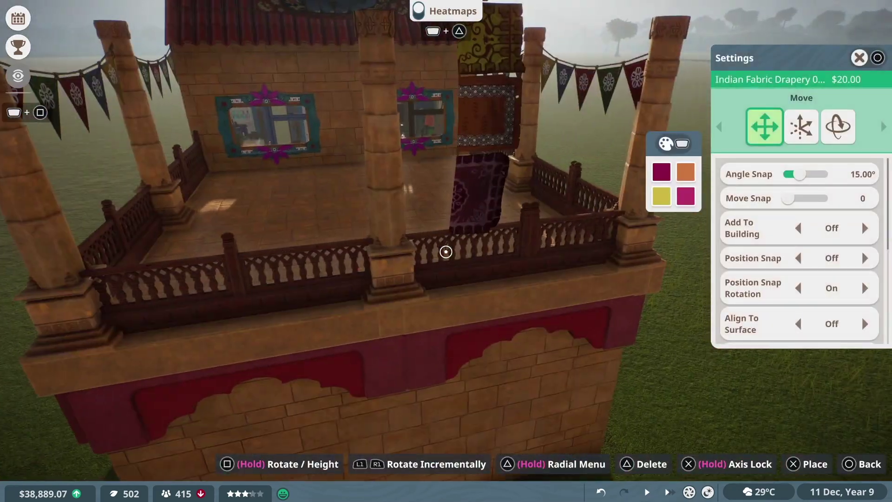
{"action": "key", "text": "Right"}
{"action": "key", "text": "Right"}
{"action": "key", "text": "Left"}
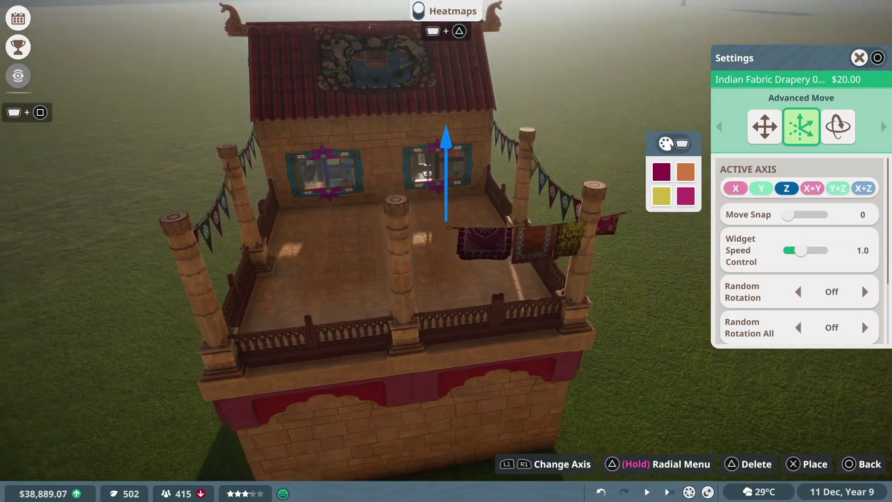
{"action": "key", "text": "Tab"}
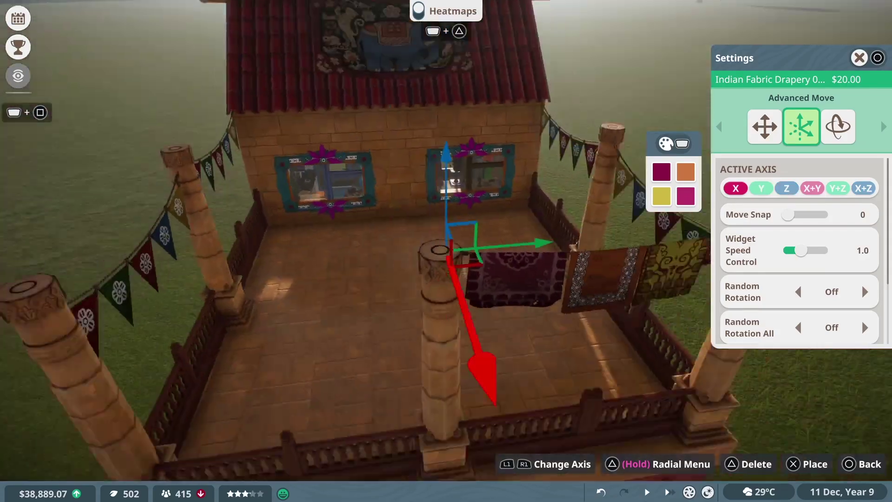
{"action": "key", "text": "Tab"}
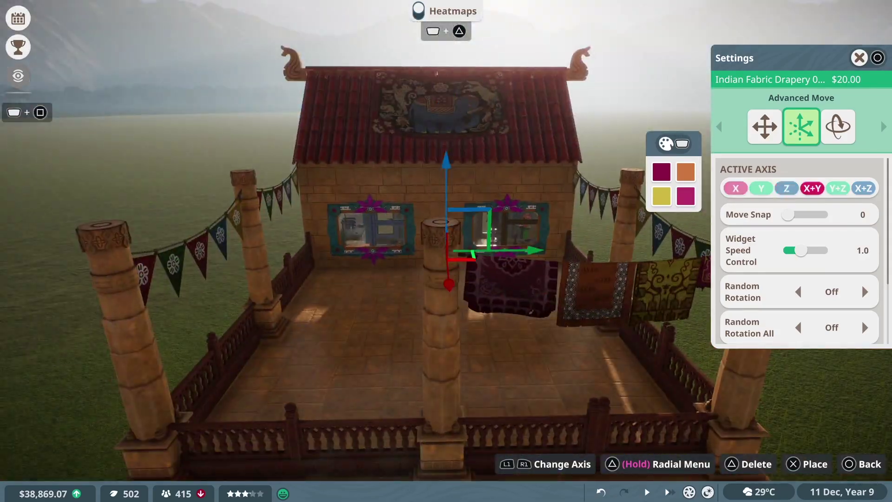
{"action": "key", "text": "shift+Tab"}
{"action": "key", "text": "shift+Tab"}
{"action": "key", "text": "shift+Tab"}
{"action": "key", "text": "Tab"}
{"action": "key", "text": "Right"}
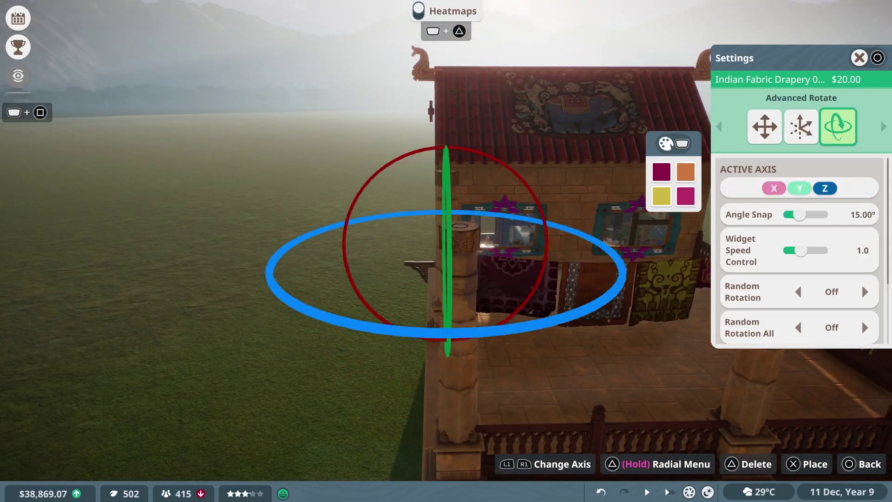
{"action": "key", "text": "Left"}
{"action": "key", "text": "e"}
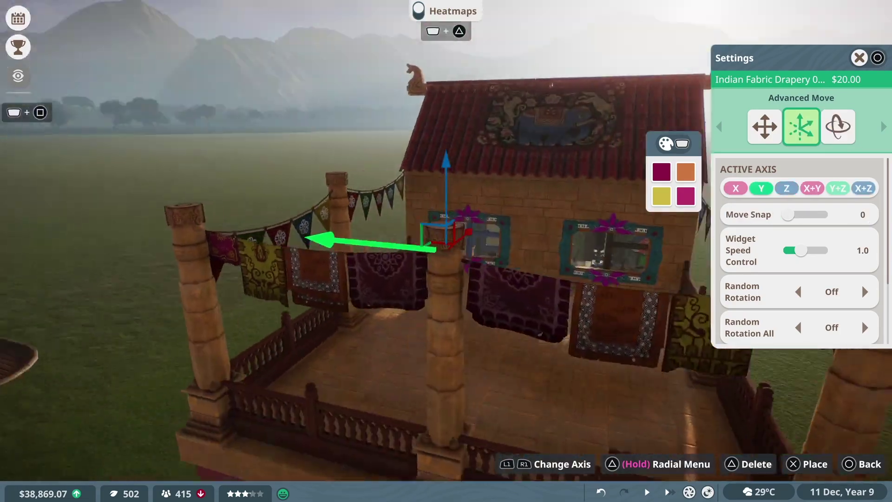
{"action": "key", "text": "Return"}
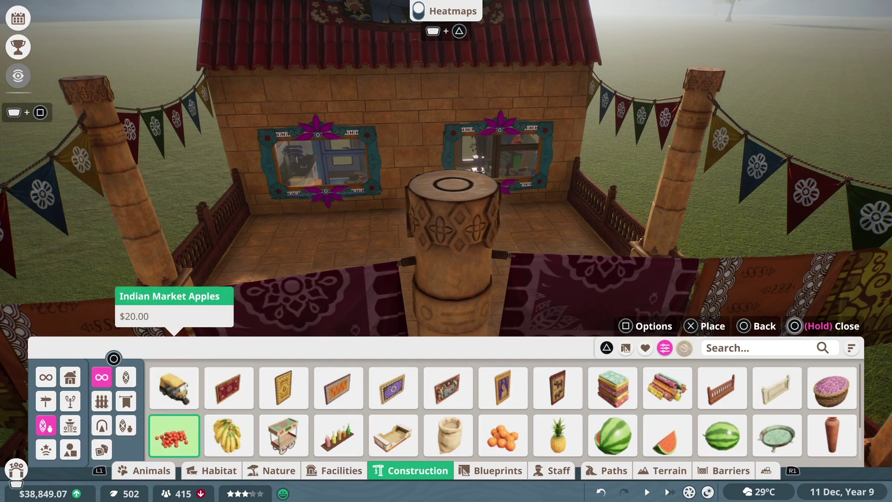
- Browse the statues and shrines category and pick up the elephant sculpture
{"action": "key", "text": "Left"}
{"action": "key", "text": "Up"}
{"action": "key", "text": "Right"}
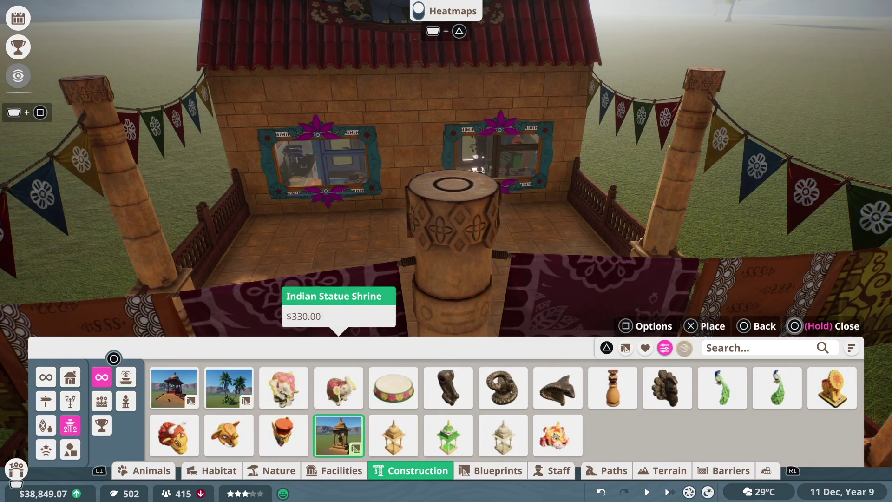
{"action": "key", "text": "Right"}
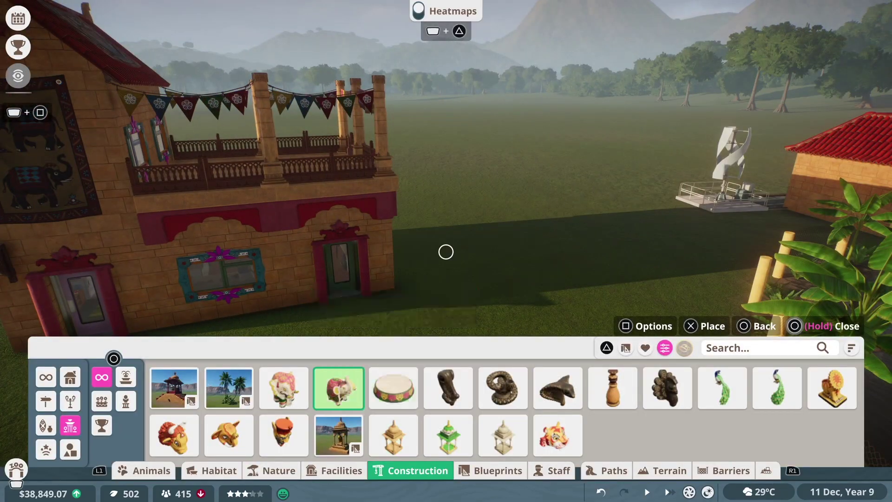
{"action": "key", "text": "Return"}
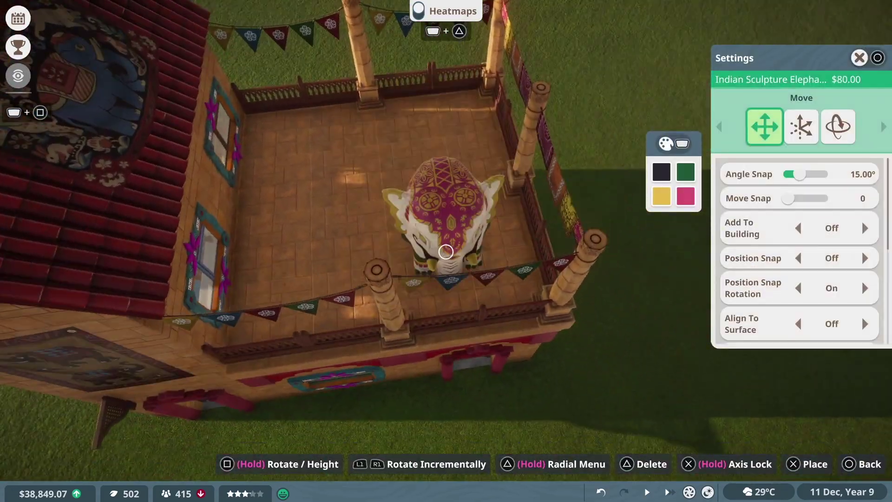
- Back out to the decoration item list and switch it to wall signs
{"action": "key", "text": "Escape"}
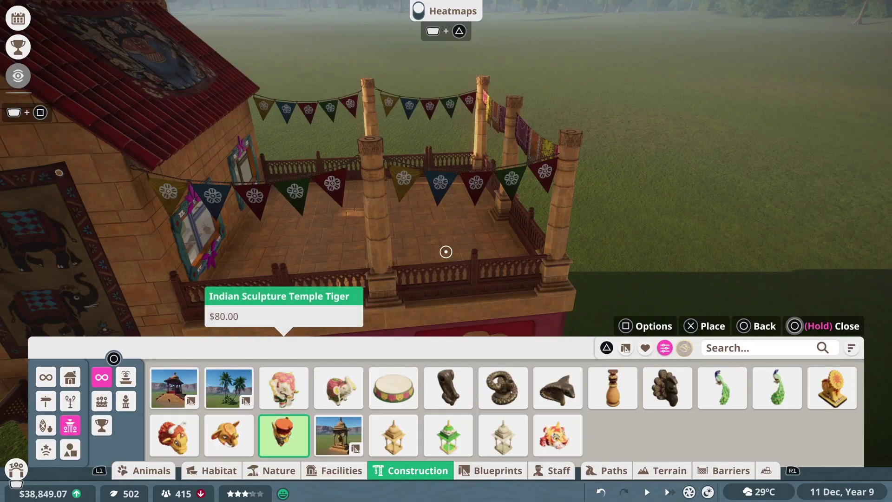
{"action": "key", "text": "Down"}
{"action": "key", "text": "Return"}
- Hang Indian Animal Signs 06, 04, 02 and 07 (snake, elephant, tigers) beneath the bay windows
{"action": "key", "text": "Right"}
{"action": "key", "text": "Right"}
{"action": "key", "text": "Right"}
{"action": "key", "text": "Return"}
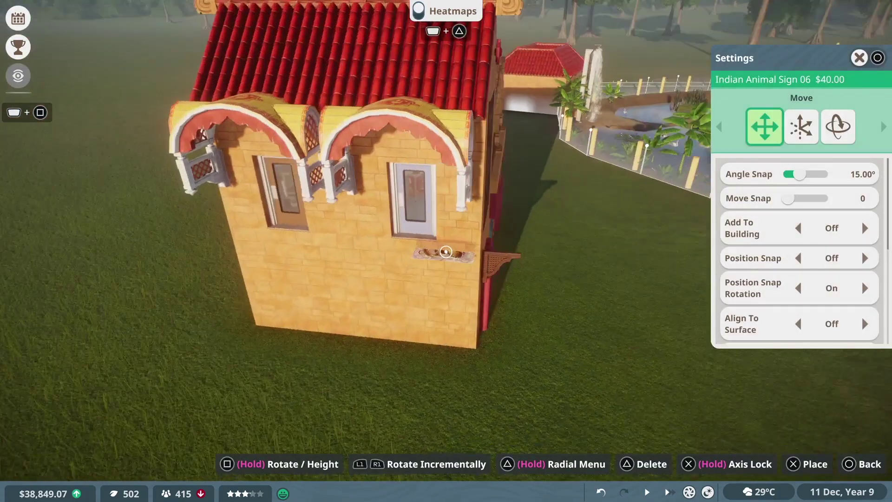
{"action": "key", "text": "Return"}
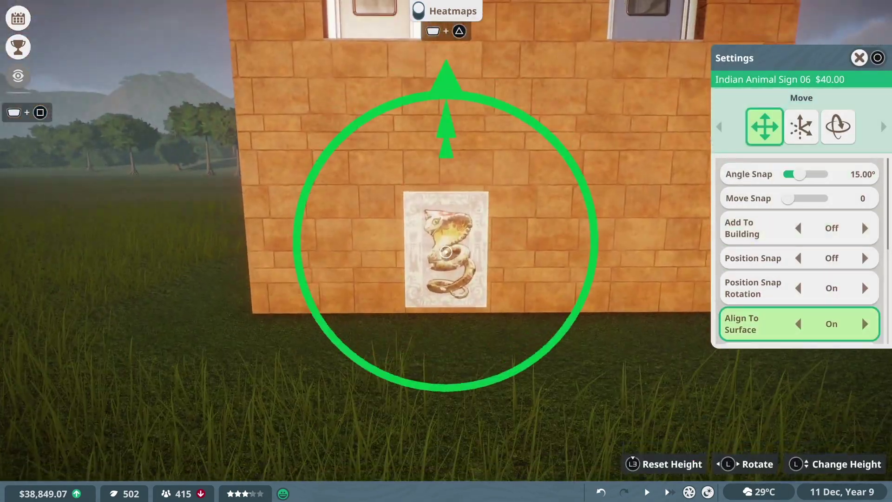
{"action": "key", "text": "Return"}
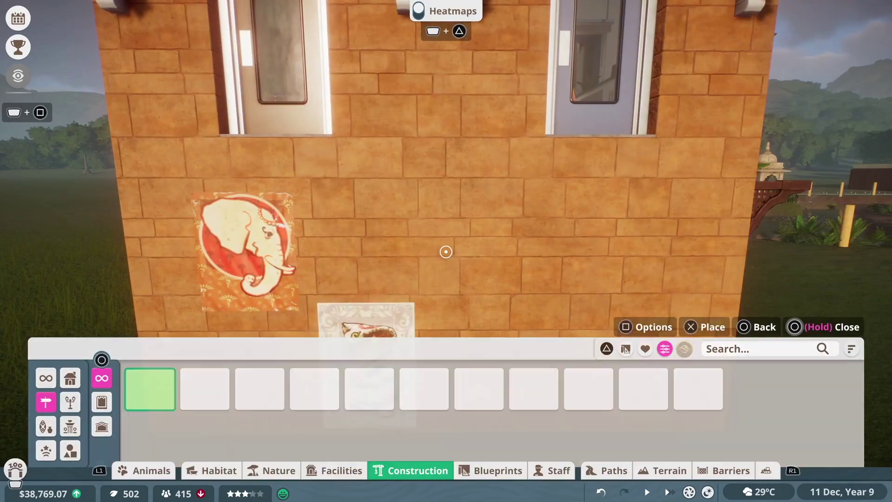
{"action": "key", "text": "Return"}
{"action": "key", "text": "Return"}
{"action": "key", "text": "Return"}
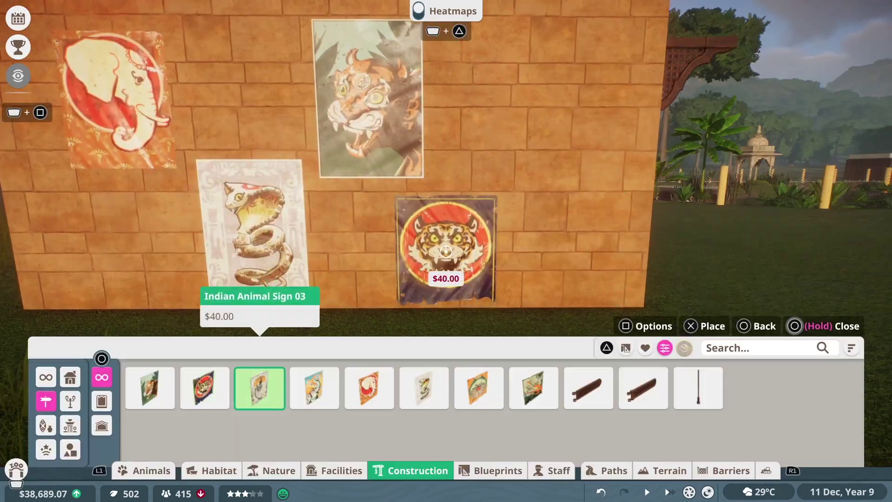
{"action": "key", "text": "Right"}
{"action": "key", "text": "Right"}
{"action": "key", "text": "Right"}
{"action": "key", "text": "Right"}
{"action": "key", "text": "Return"}
{"action": "key", "text": "Return"}
{"action": "key", "text": "Escape"}
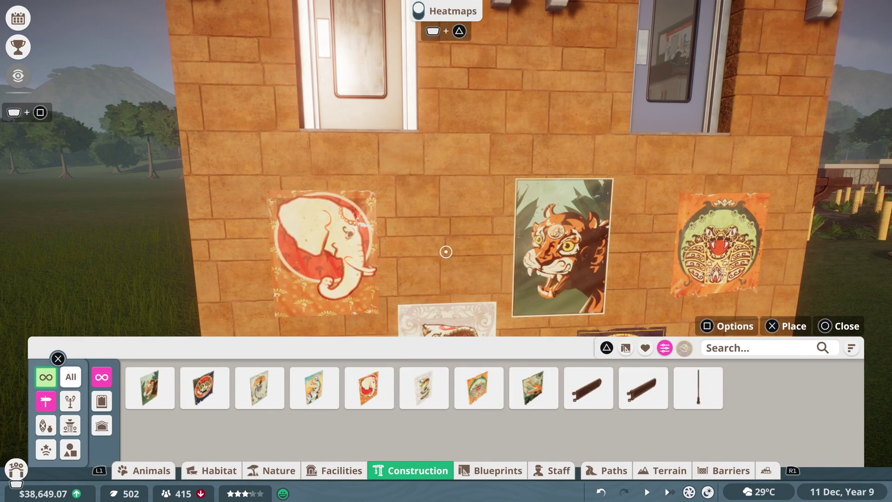
{"action": "key", "text": "q"}
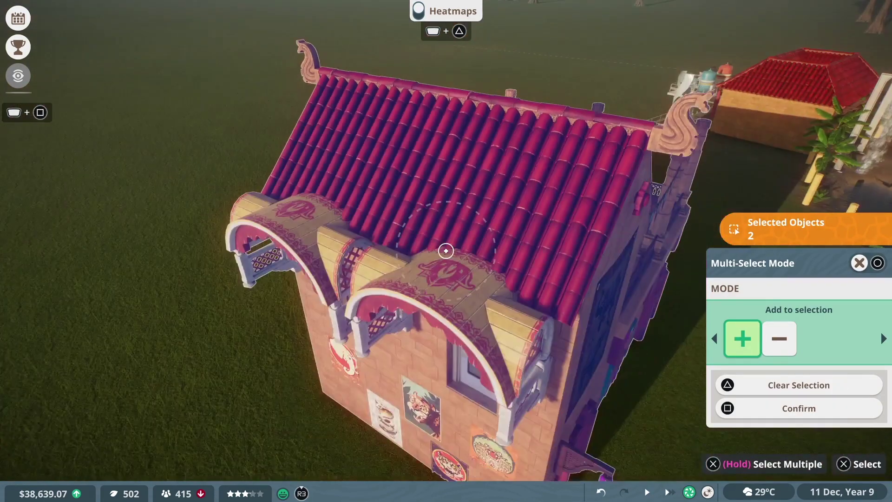
- Multi-select the decorated staff building, set it down beside the zoo paths, and enter path mode
{"action": "key", "text": "Return"}
{"action": "key", "text": "Return"}
{"action": "scroll", "coordinate": [445, 251], "scroll_direction": "down", "scroll_amount": 5}
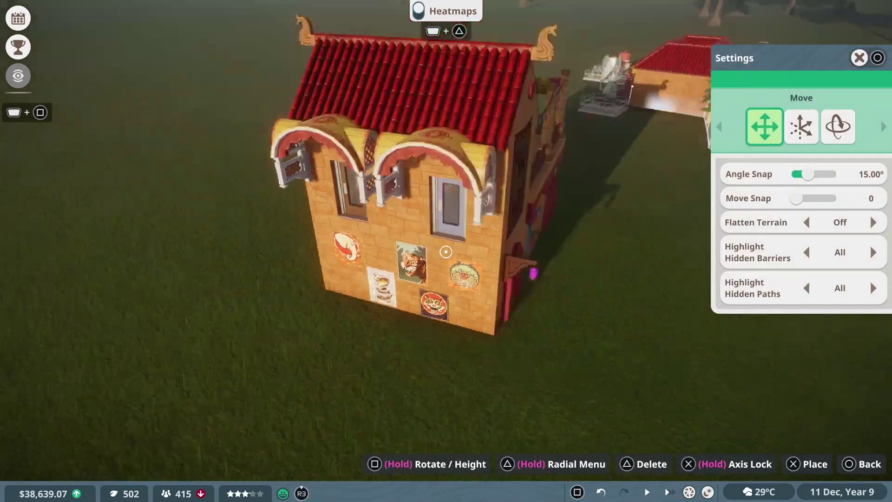
{"action": "key", "text": "e"}
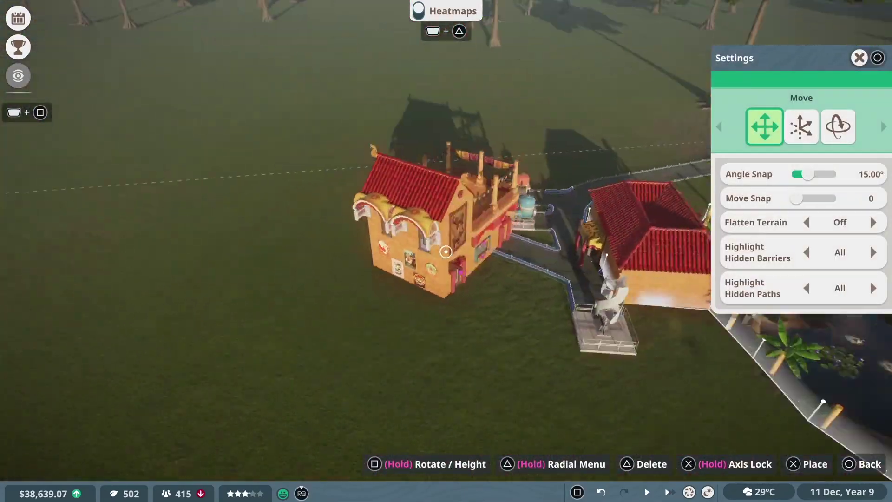
{"action": "key", "text": "Return"}
{"action": "scroll", "coordinate": [446, 251], "scroll_direction": "up", "scroll_amount": 5}
{"action": "key", "text": "p"}
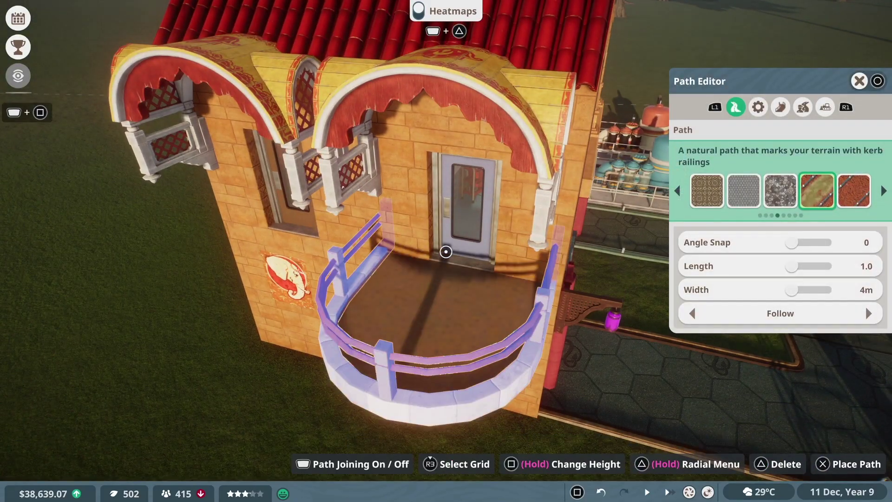
- Lay curved 4m Staff Path 03 segments with railings in front of both upper-floor doors
{"action": "key", "text": "e"}
{"action": "key", "text": "e"}
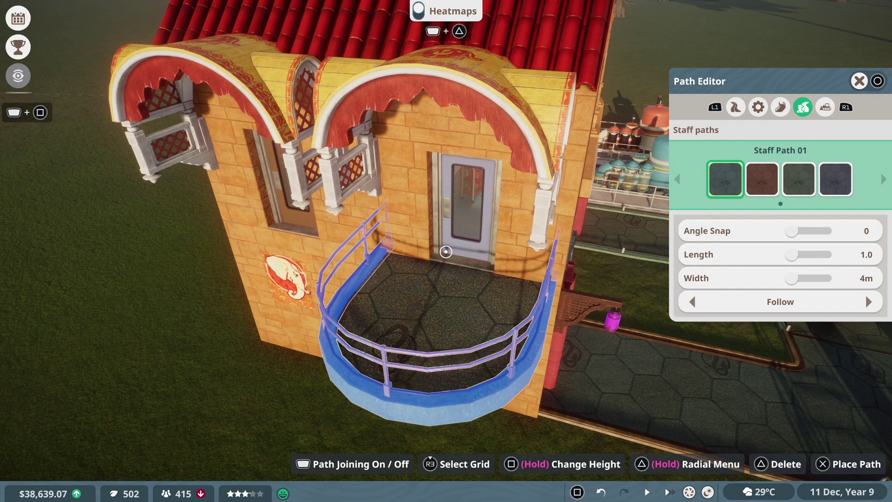
{"action": "key", "text": "Left"}
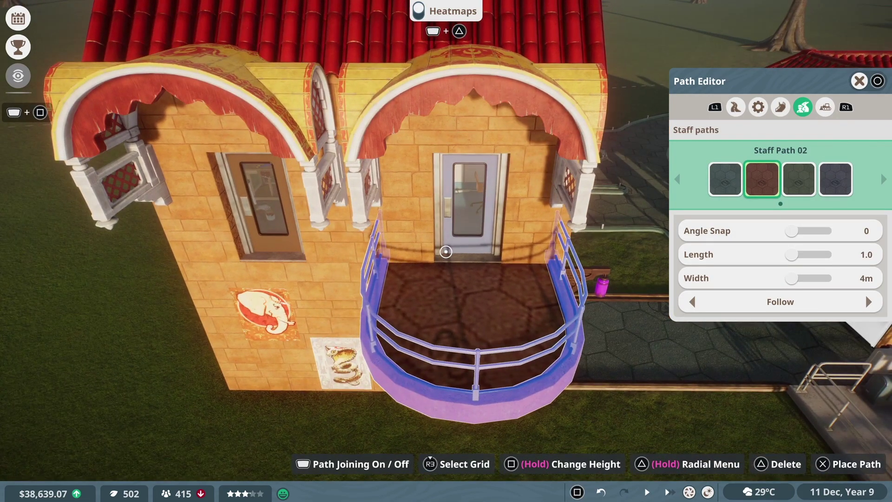
{"action": "key", "text": "Left"}
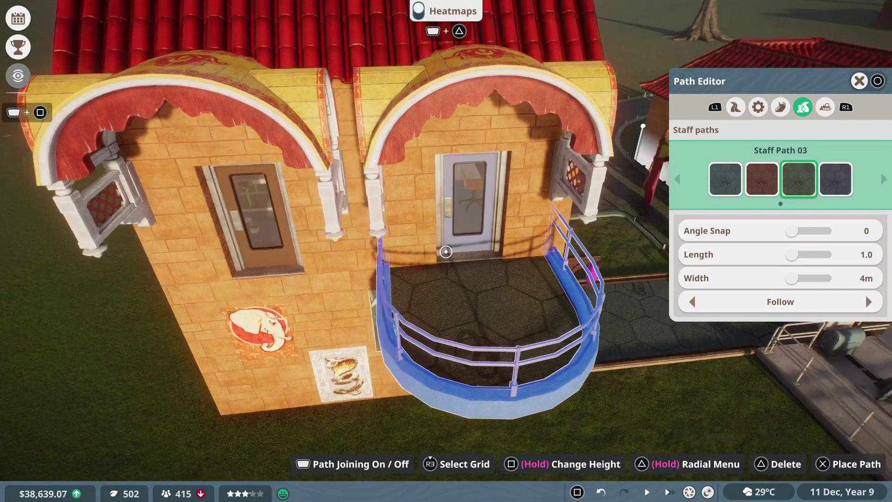
{"action": "key", "text": "Left"}
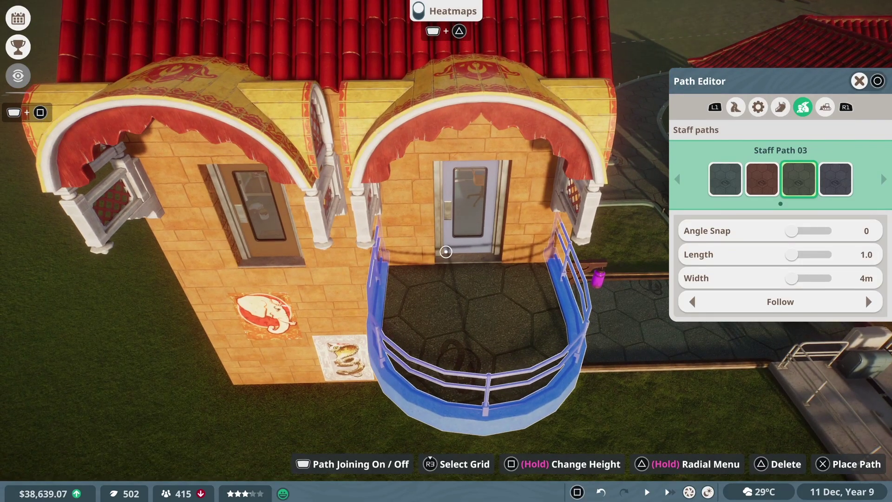
{"action": "key", "text": "Left"}
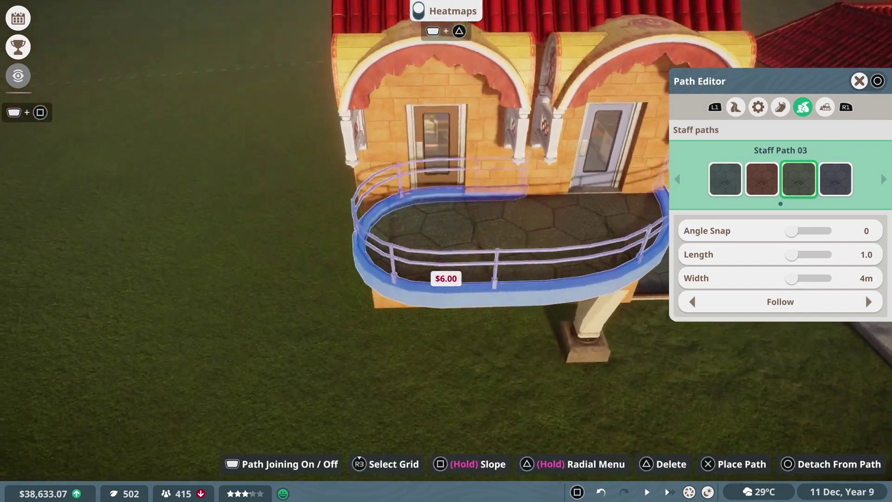
{"action": "key", "text": "Return"}
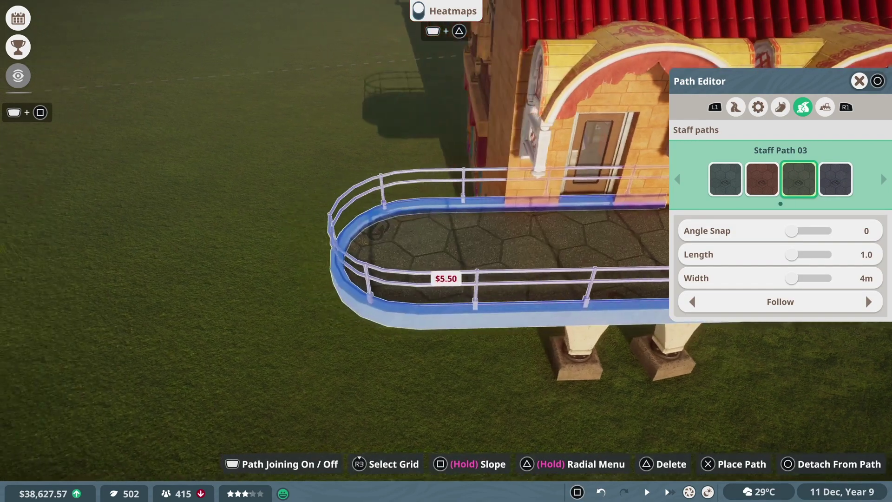
{"action": "key", "text": "Left"}
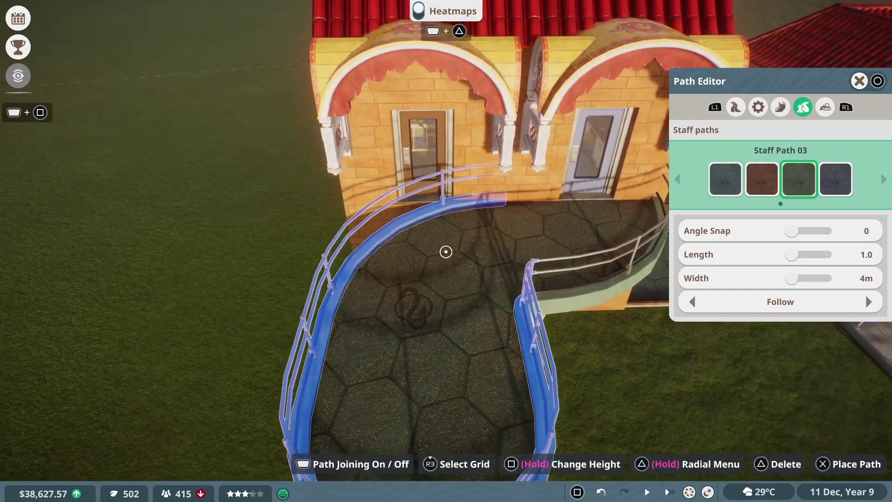
{"action": "key", "text": "Escape"}
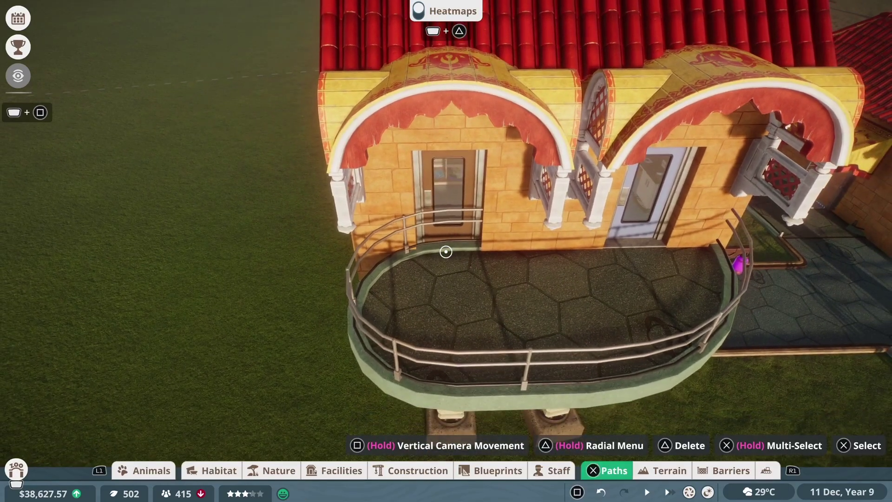
{"action": "key", "text": "Return"}
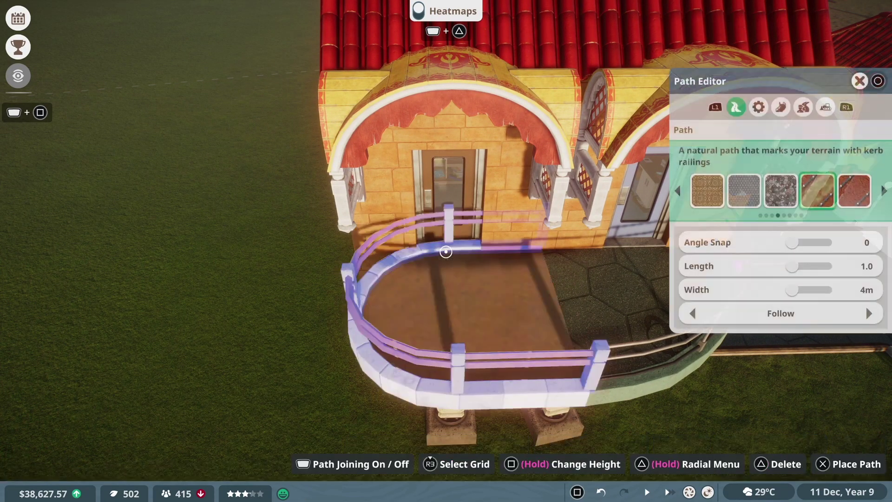
{"action": "key", "text": "Tab"}
{"action": "key", "text": "Tab"}
{"action": "key", "text": "Tab"}
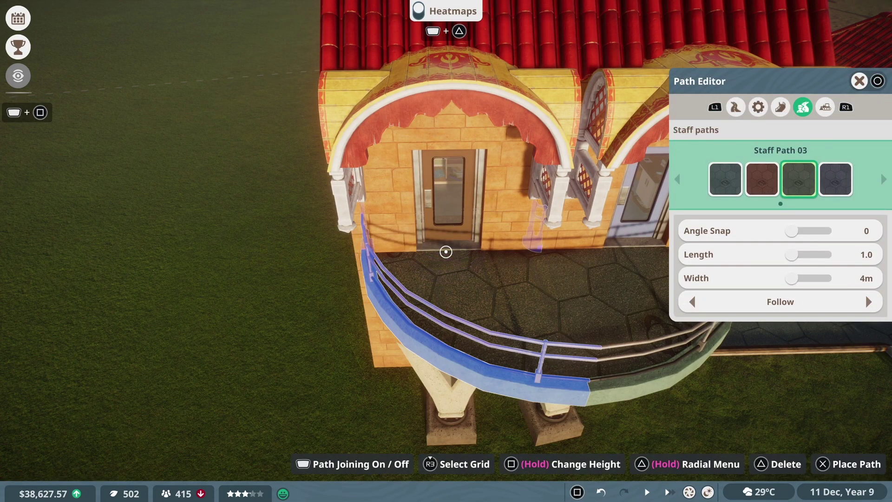
- Slope a Staff Path 03 staircase down from the balcony to the grass, ending in a curved path
{"action": "key", "text": "q"}
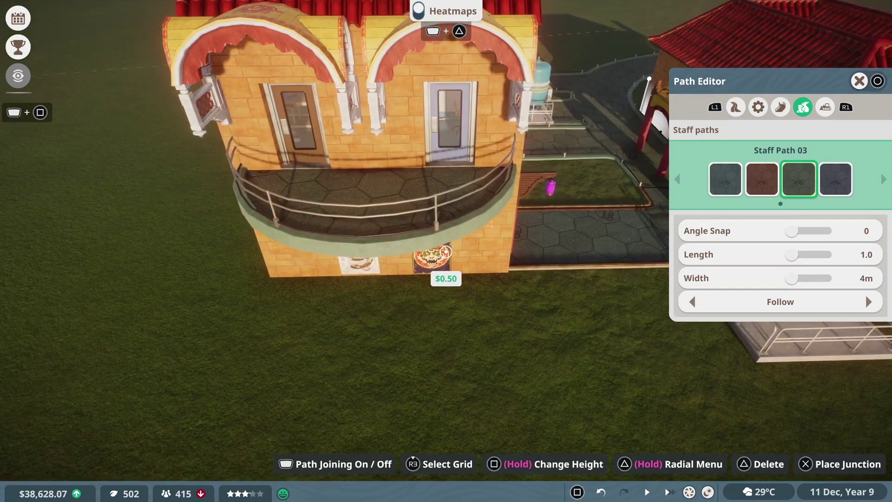
{"action": "scroll", "coordinate": [446, 252], "scroll_direction": "up", "scroll_amount": 2}
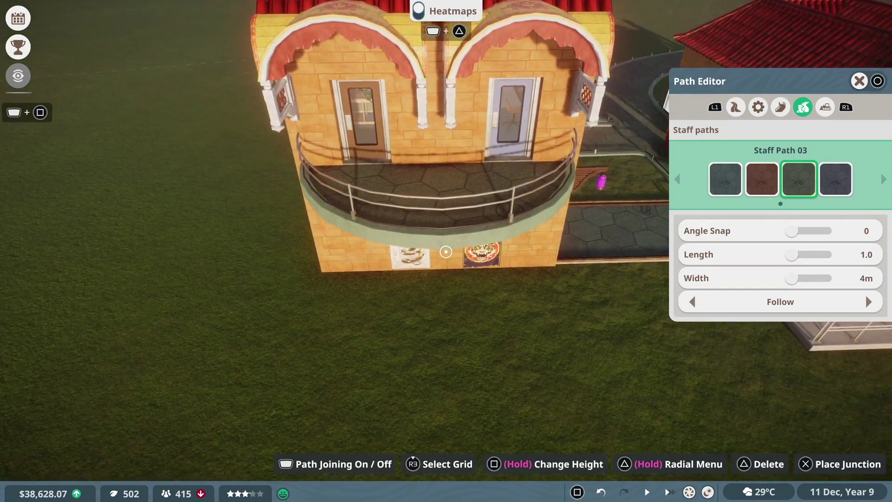
{"action": "key", "text": "q"}
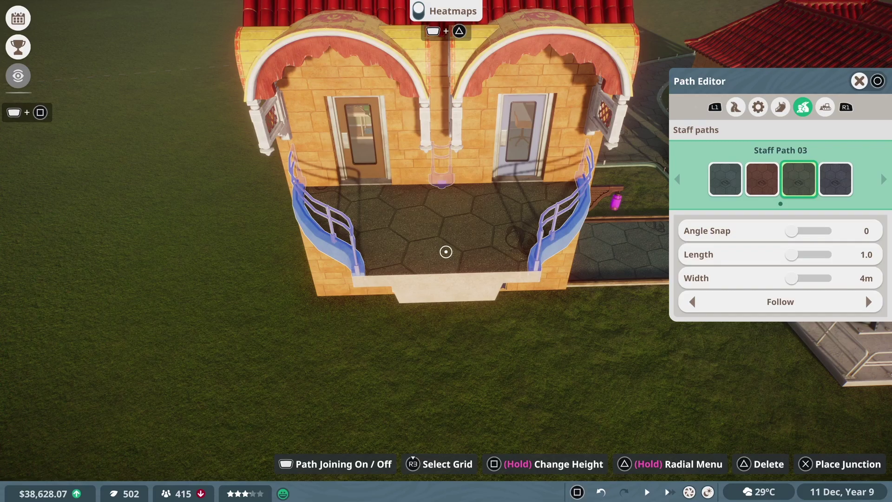
{"action": "key", "text": "Page_Down"}
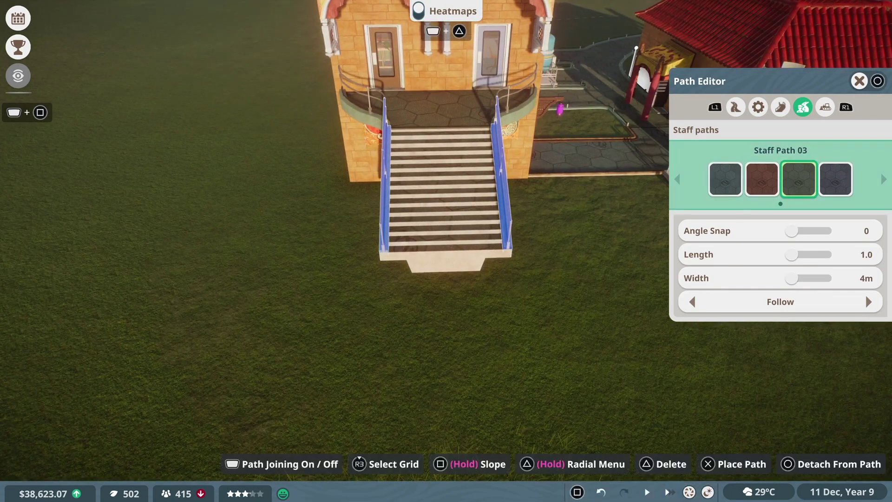
{"action": "key", "text": "q"}
{"action": "key", "text": "q"}
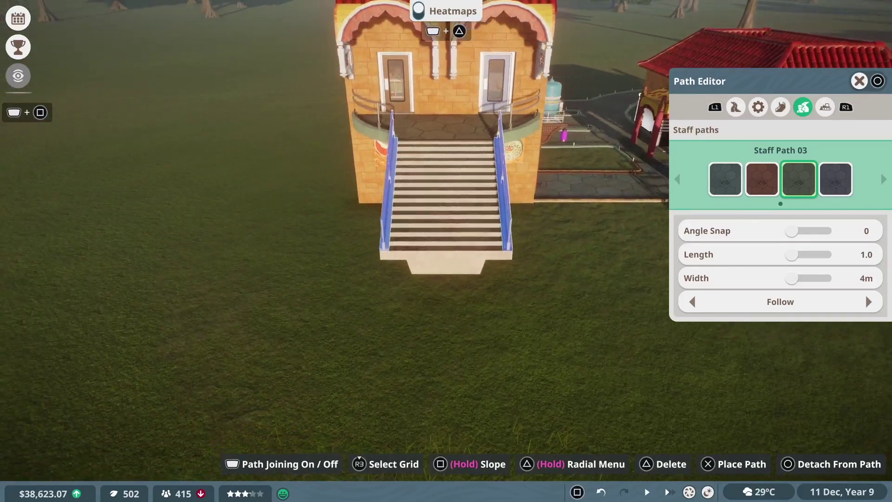
{"action": "key", "text": "q"}
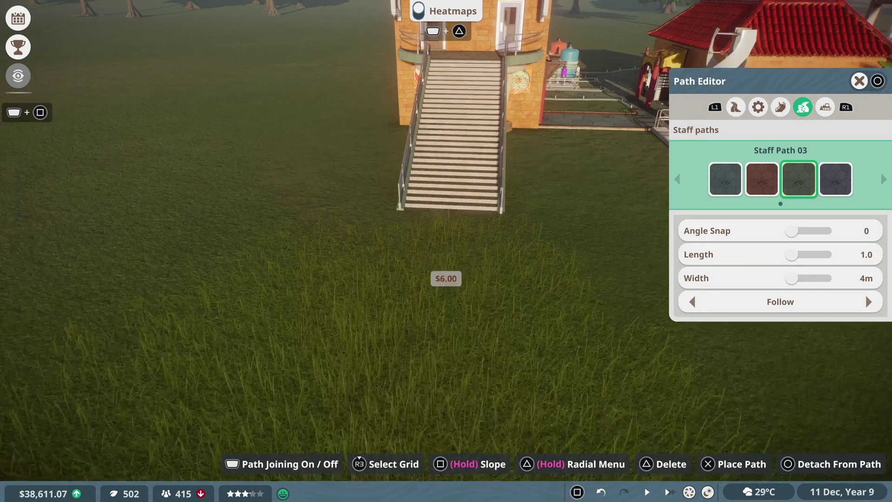
{"action": "key", "text": "q"}
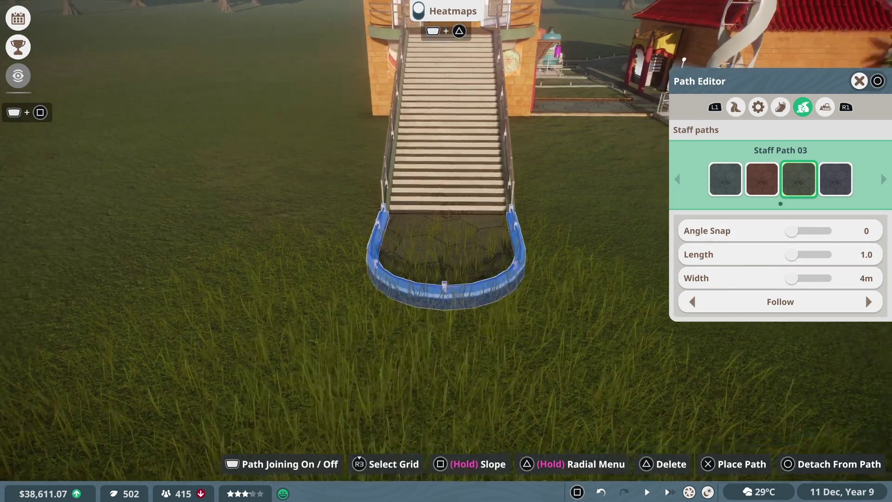
{"action": "key", "text": "q"}
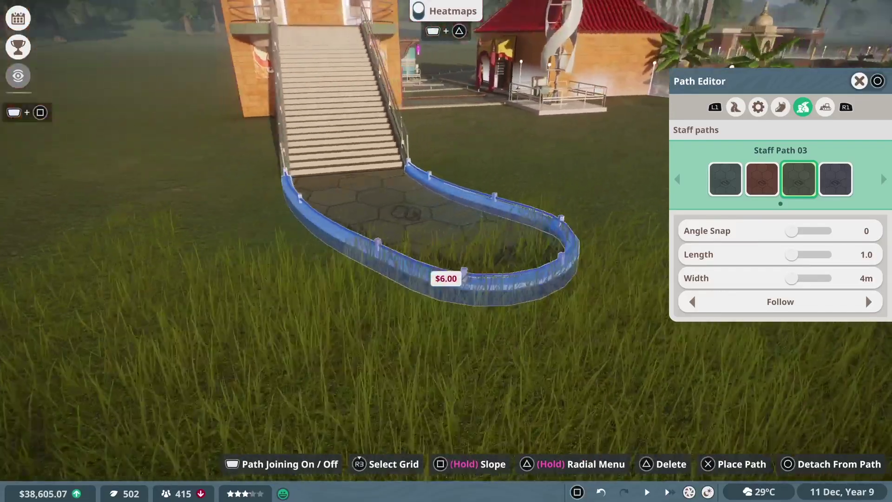